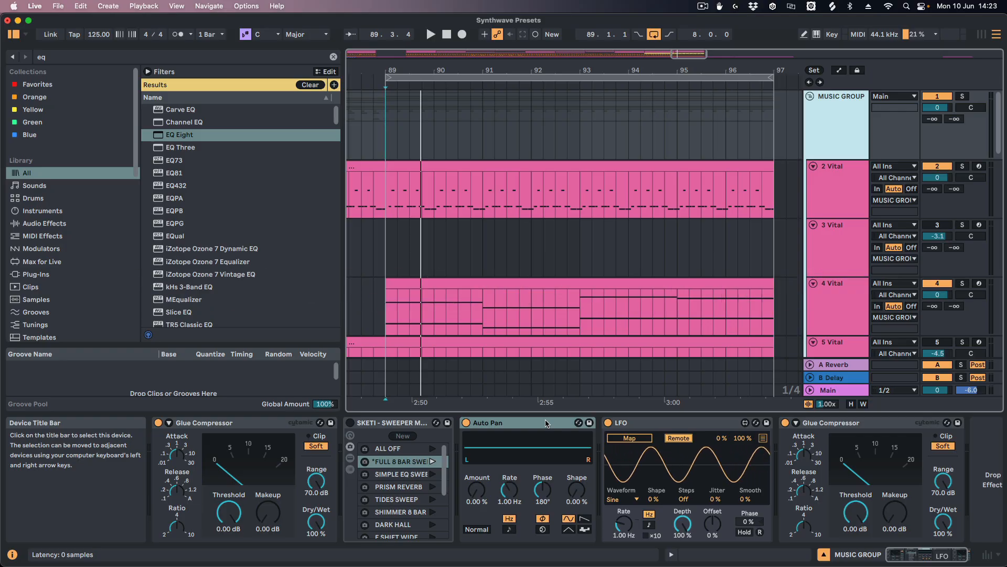
Step: Play the arrangement from bar 89 to hear the MUSIC GROUP before any sweep effect is added
{"action": "left_click", "coordinate": [389, 145]}
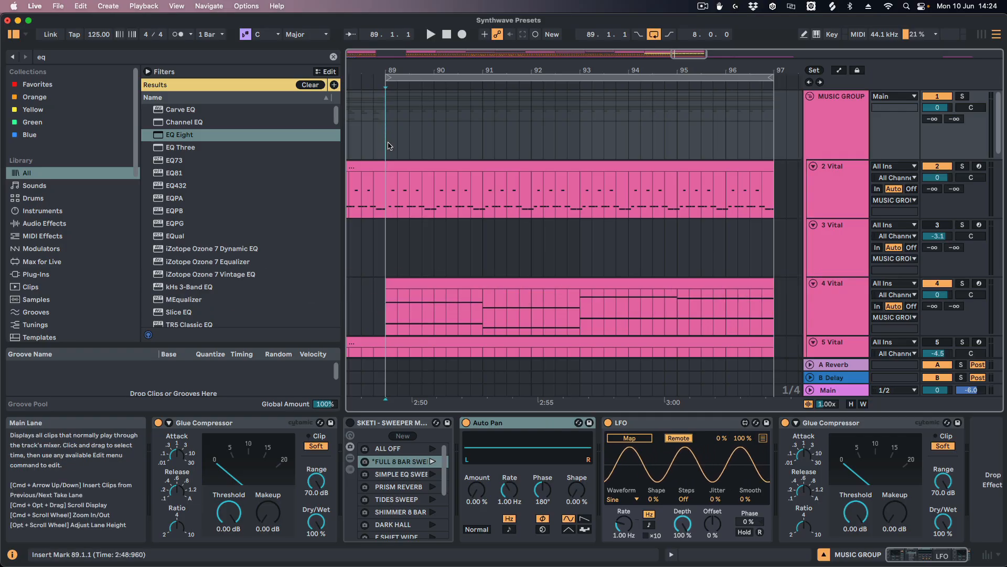
{"action": "key", "text": "space"}
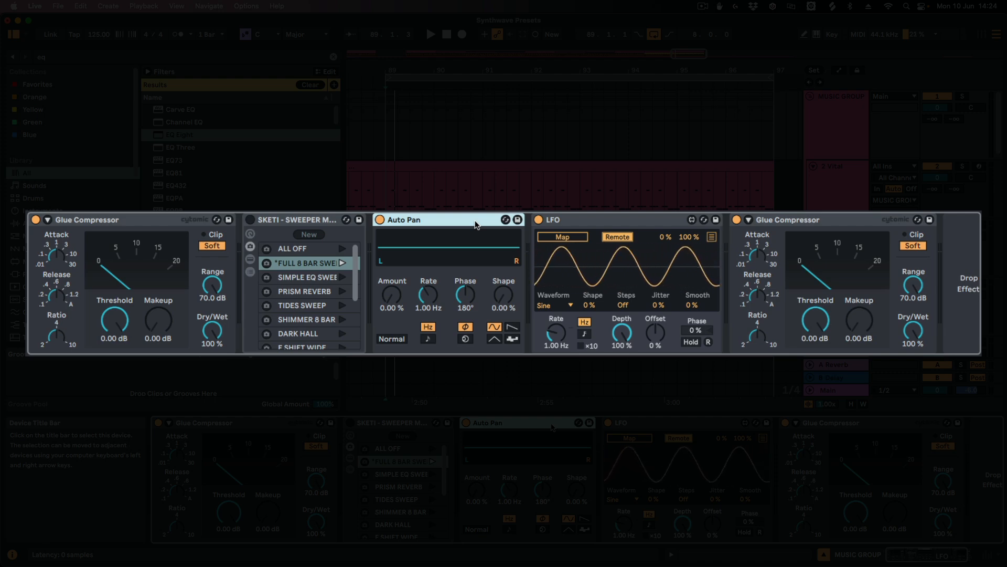
Step: Group Auto Pan, LFO and the last Glue Compressor into an Audio Effect Rack and map Auto Pan's Amount to its first macro
{"action": "left_click", "coordinate": [604, 221]}
{"action": "left_click", "coordinate": [798, 221]}
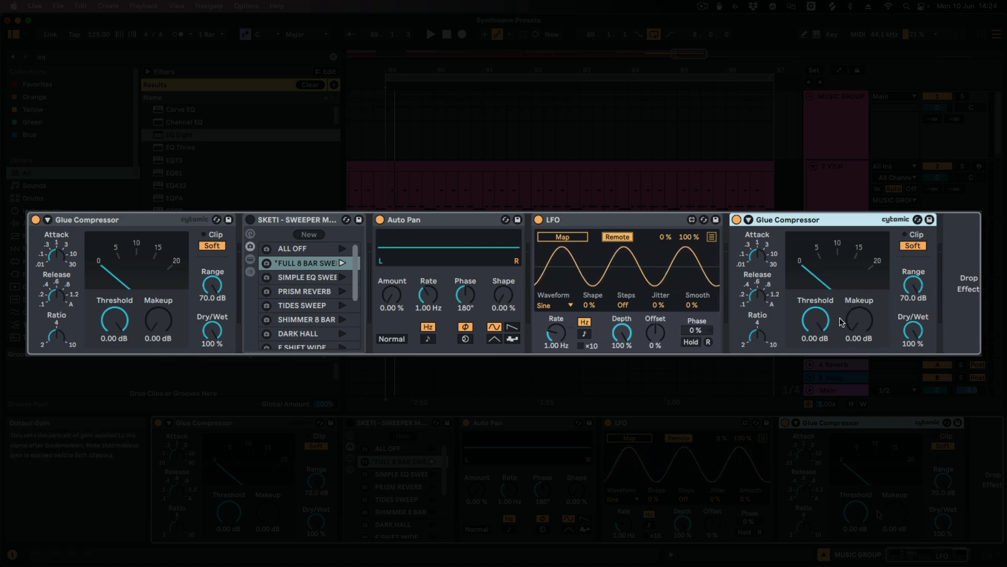
{"action": "left_click", "coordinate": [462, 216], "text": "shift"}
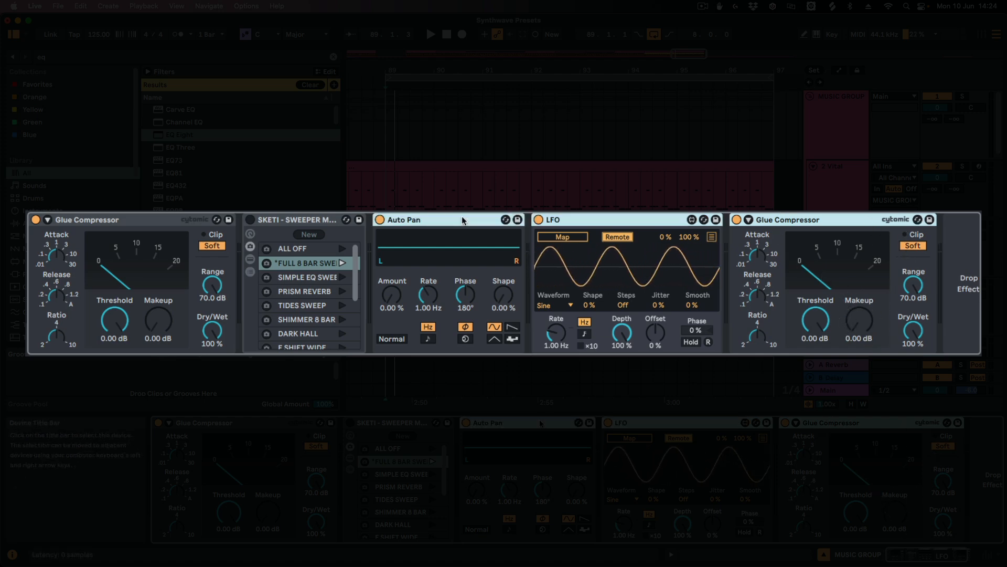
{"action": "key", "text": "super+g"}
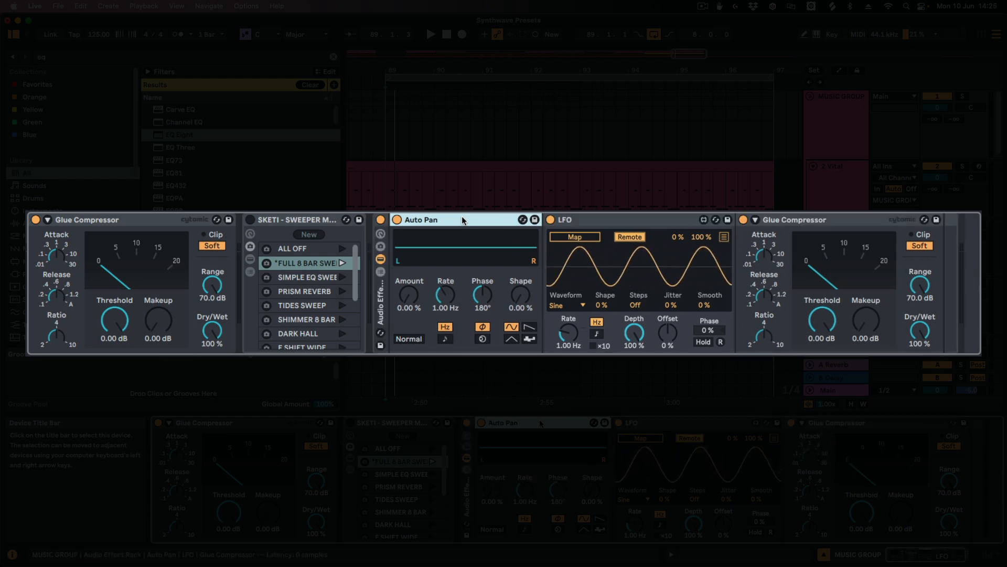
{"action": "right_click", "coordinate": [413, 300]}
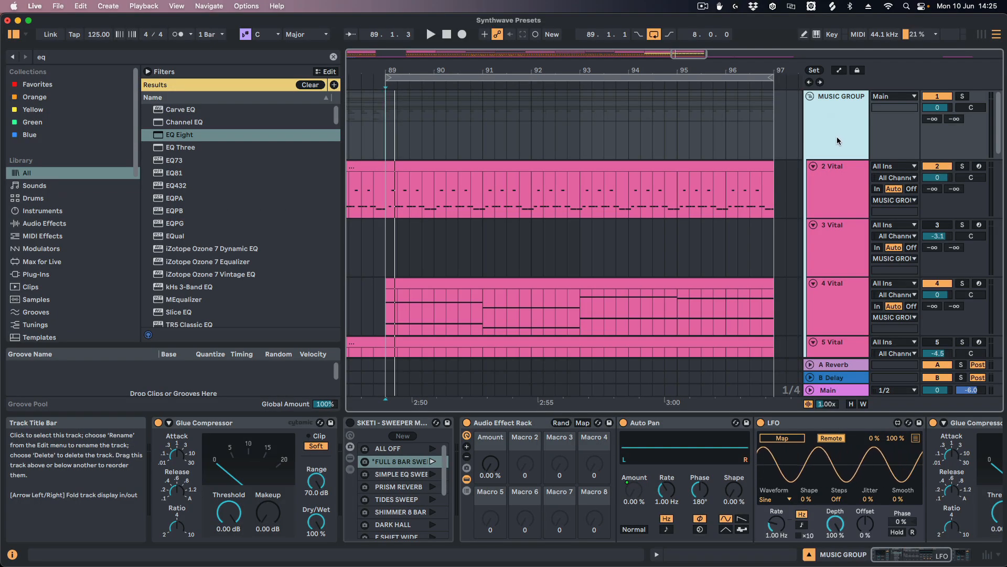
Step: Automate the rack's Amount macro on MUSIC GROUP as a rise from 0% at bar 89 to 100% at bar 97, and play it
{"action": "key", "text": "a"}
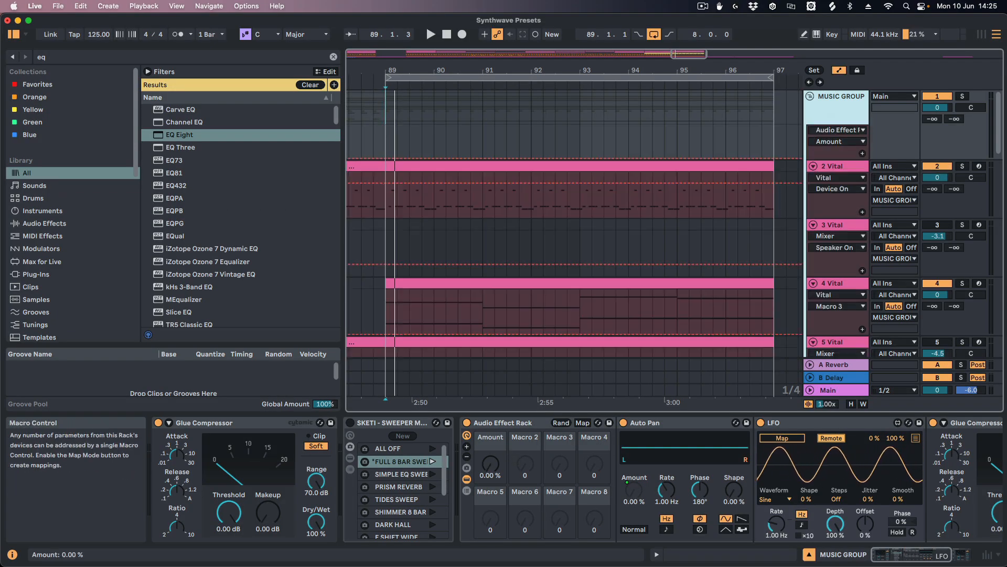
{"action": "left_click", "coordinate": [486, 466]}
{"action": "left_click", "coordinate": [387, 158]}
{"action": "left_click_drag", "start_coordinate": [397, 158], "coordinate": [667, 125]}
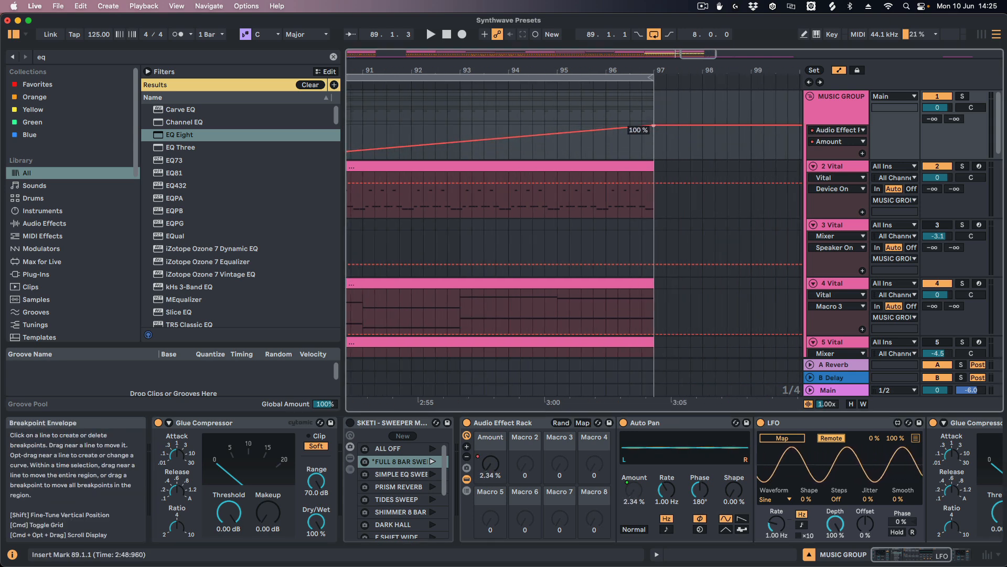
{"action": "scroll", "coordinate": [596, 152], "scroll_direction": "left", "scroll_amount": 5}
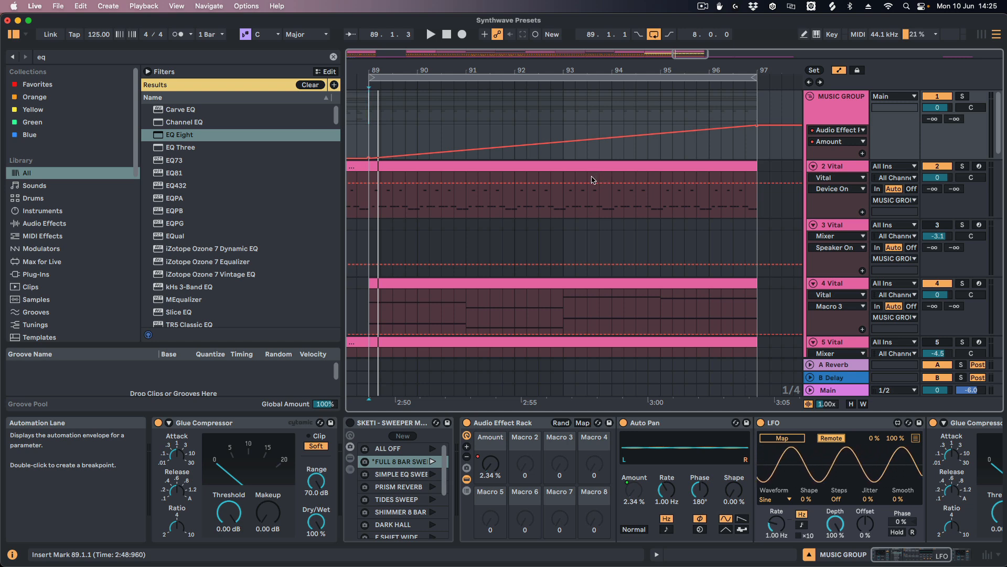
{"action": "key", "text": "space"}
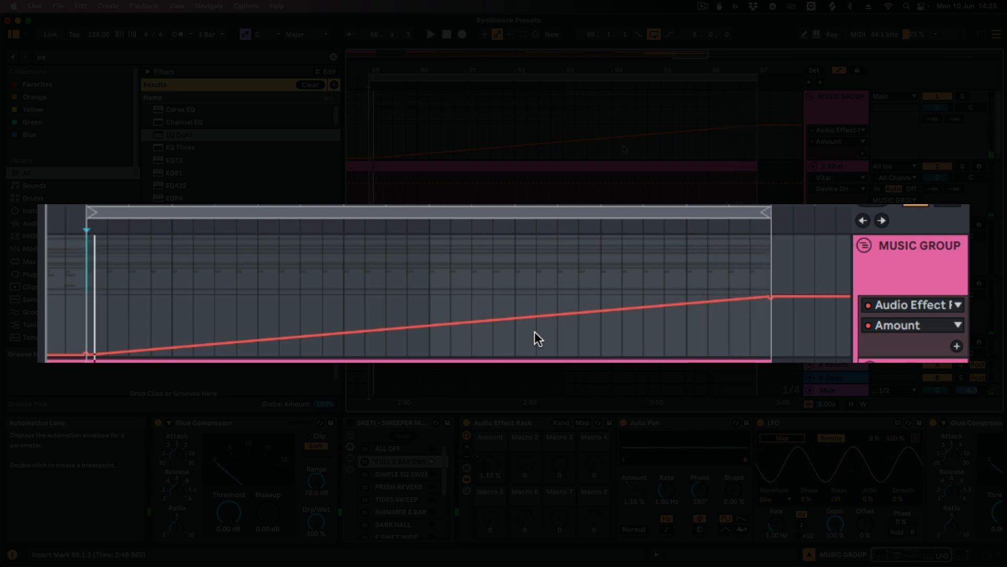
Step: Set Auto Pan to the falling saw waveform with a phase of 0° and audition the build-up
{"action": "left_click", "coordinate": [698, 427]}
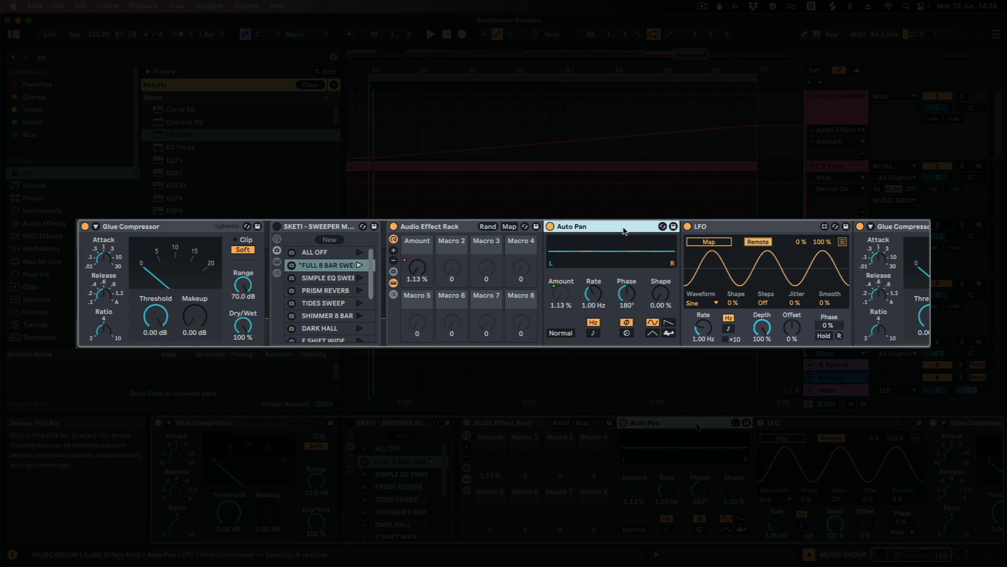
{"action": "left_click", "coordinate": [668, 325]}
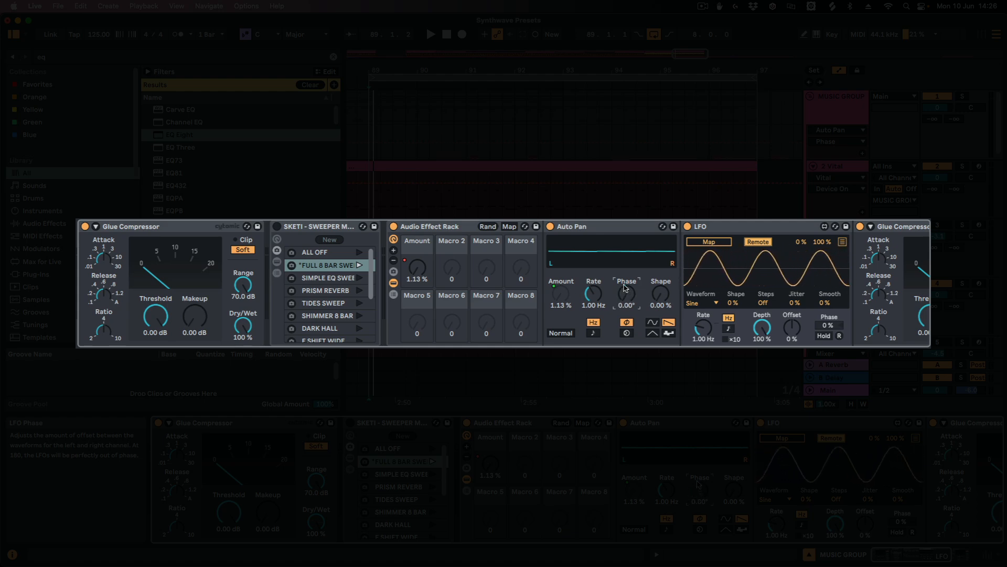
{"action": "key", "text": "space"}
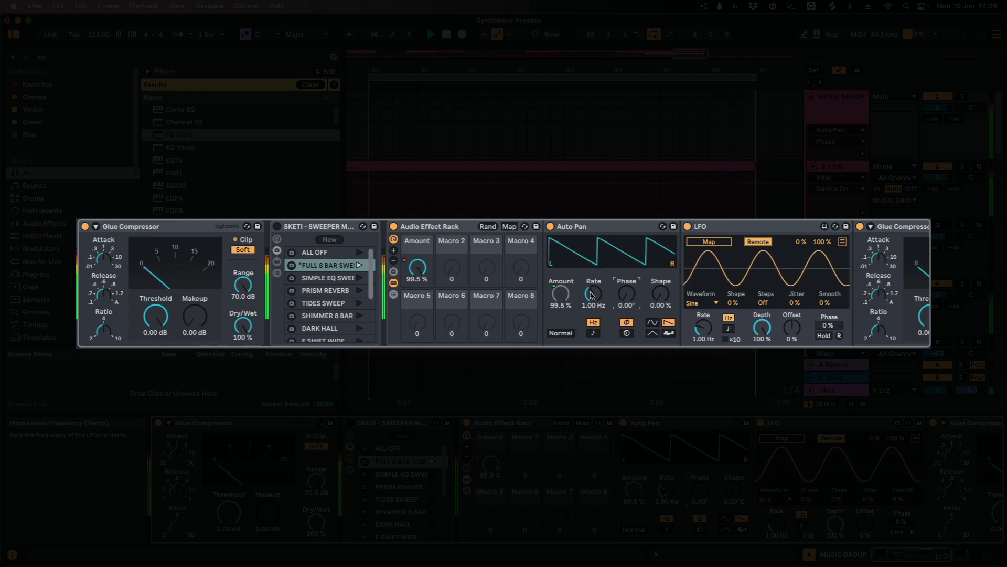
{"action": "key", "text": "space"}
Step: Map Auto Pan's Shape to Macro 1 alongside Amount
{"action": "left_click", "coordinate": [632, 227]}
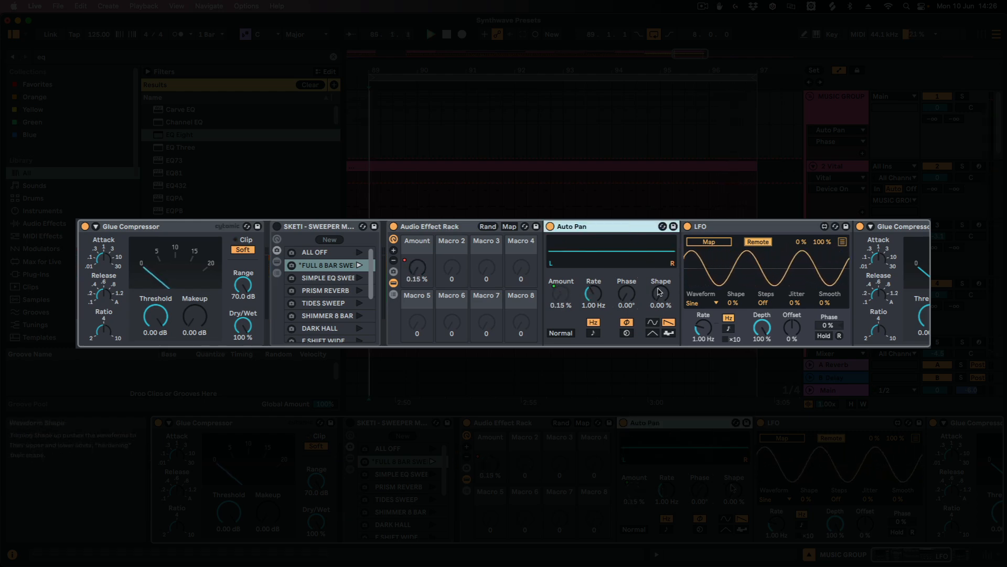
{"action": "right_click", "coordinate": [663, 292]}
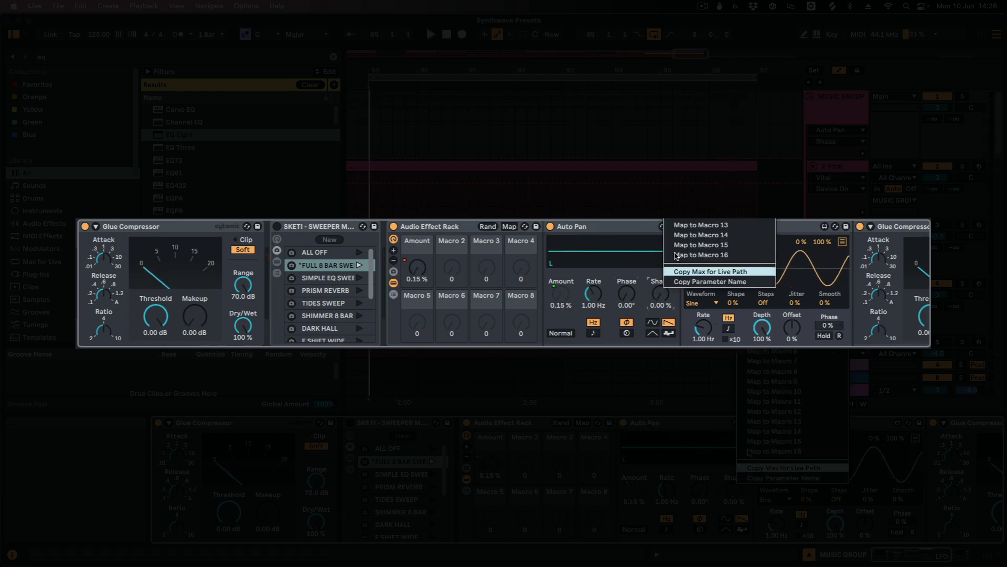
{"action": "left_click", "coordinate": [768, 300]}
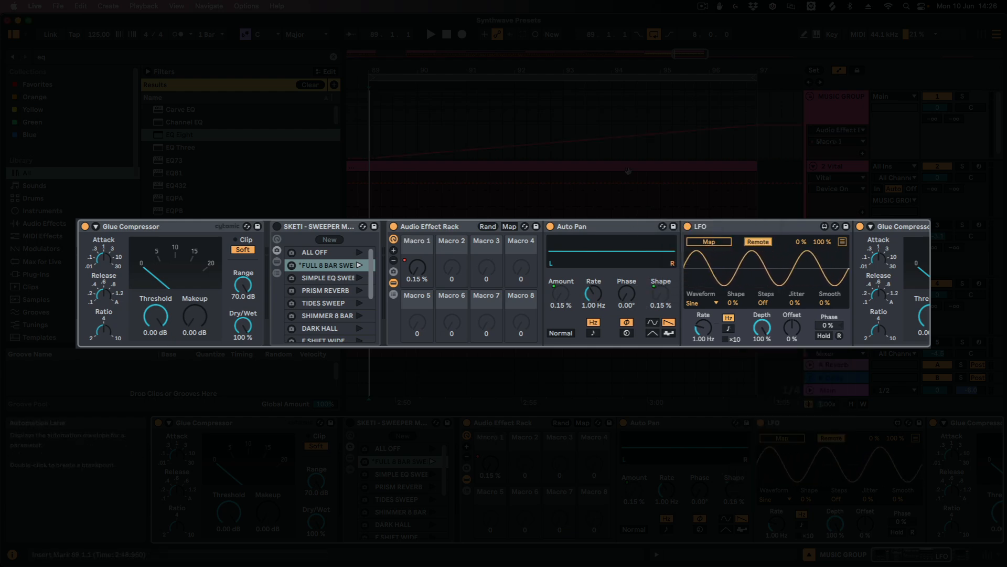
Step: Check Auto Pan's waveform at several points along the automation ramp and play the section from bar 95
{"action": "left_click", "coordinate": [557, 133]}
{"action": "left_click", "coordinate": [504, 132]}
{"action": "left_click", "coordinate": [458, 133]}
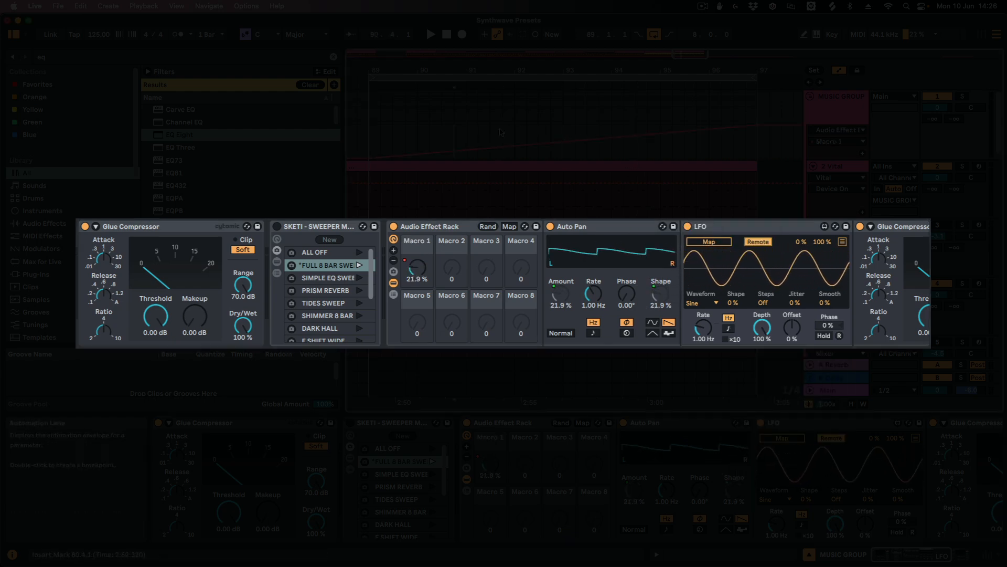
{"action": "left_click", "coordinate": [490, 133]}
{"action": "left_click", "coordinate": [529, 132]}
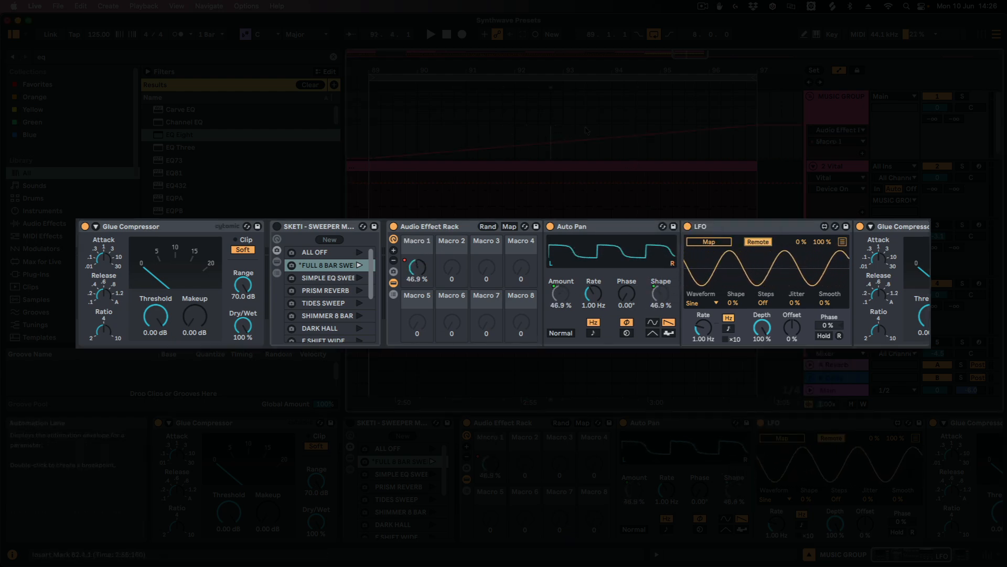
{"action": "left_click", "coordinate": [733, 147]}
{"action": "left_click", "coordinate": [749, 147]}
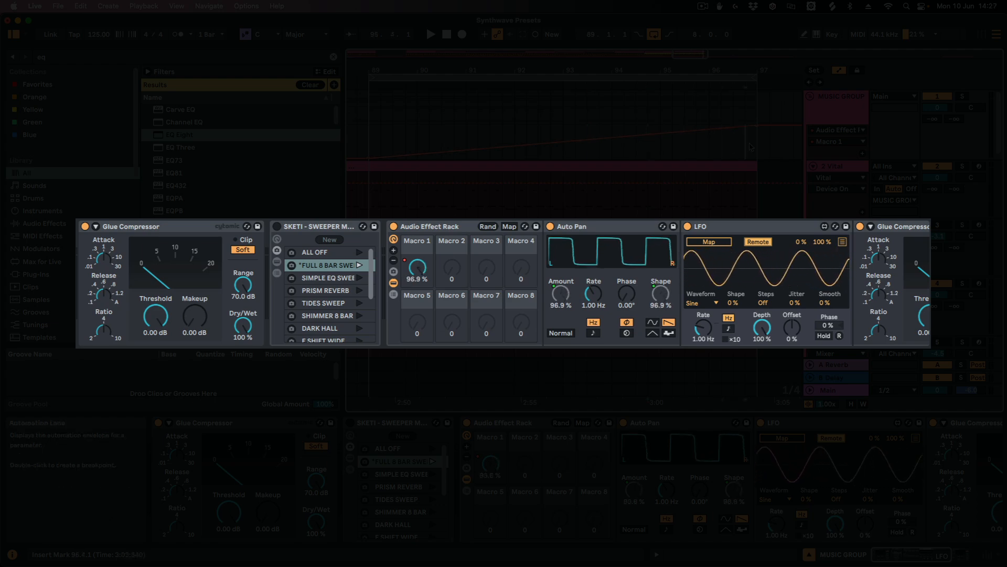
{"action": "left_click", "coordinate": [588, 143]}
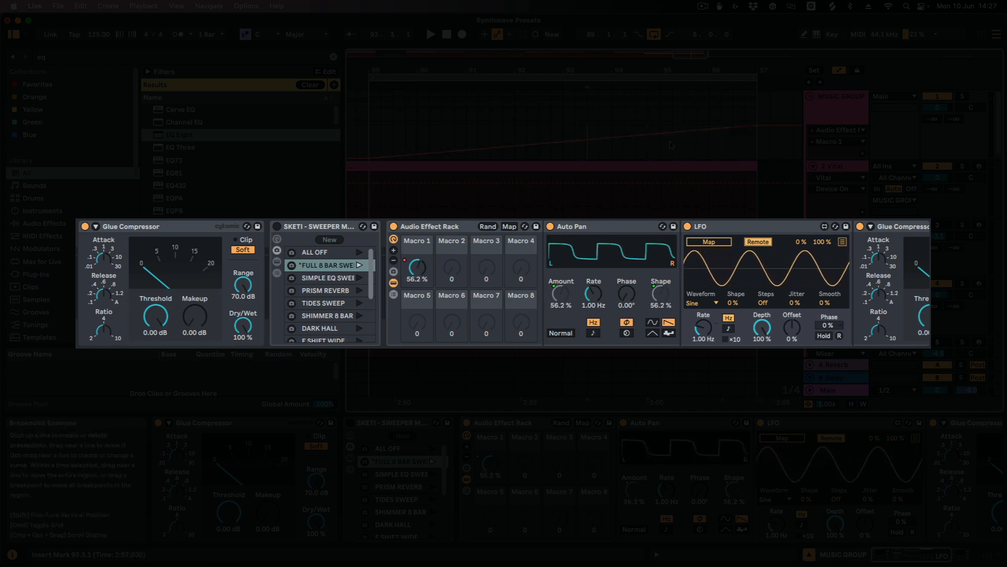
{"action": "left_click", "coordinate": [658, 149]}
{"action": "key", "text": "space"}
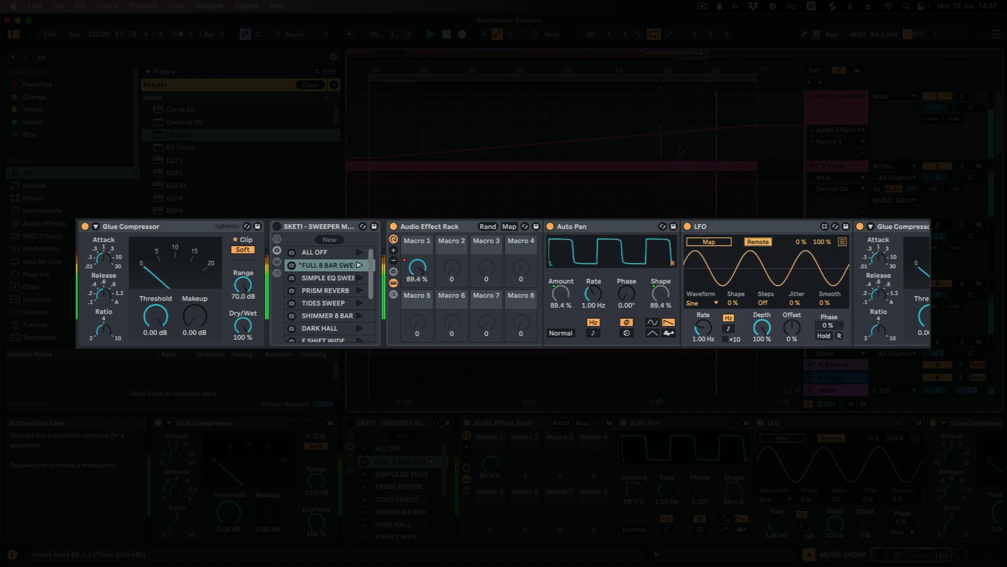
{"action": "key", "text": "space"}
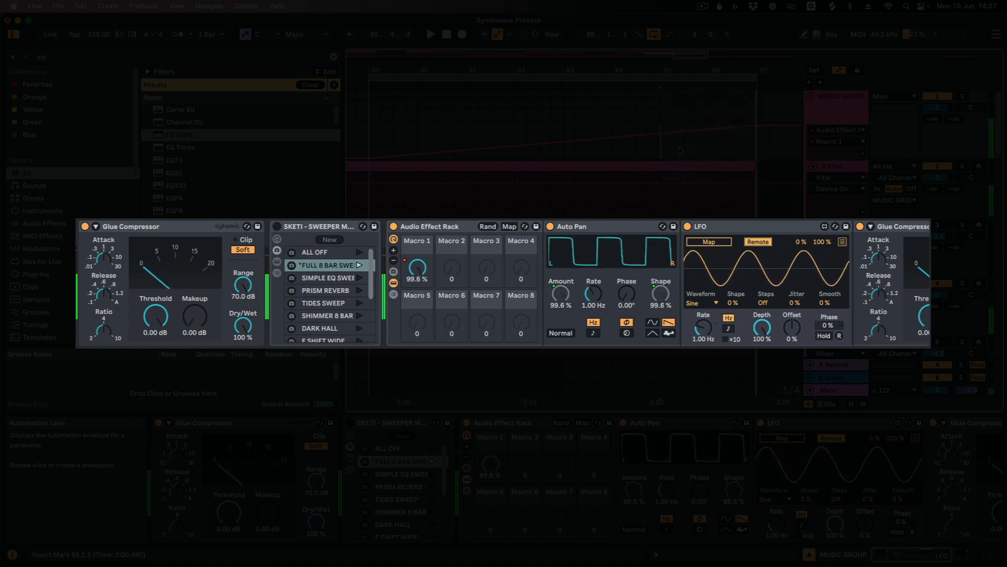
Step: Switch the LFO's rate to tempo sync at 8 bars and set its waveform to Up
{"action": "left_click", "coordinate": [601, 226]}
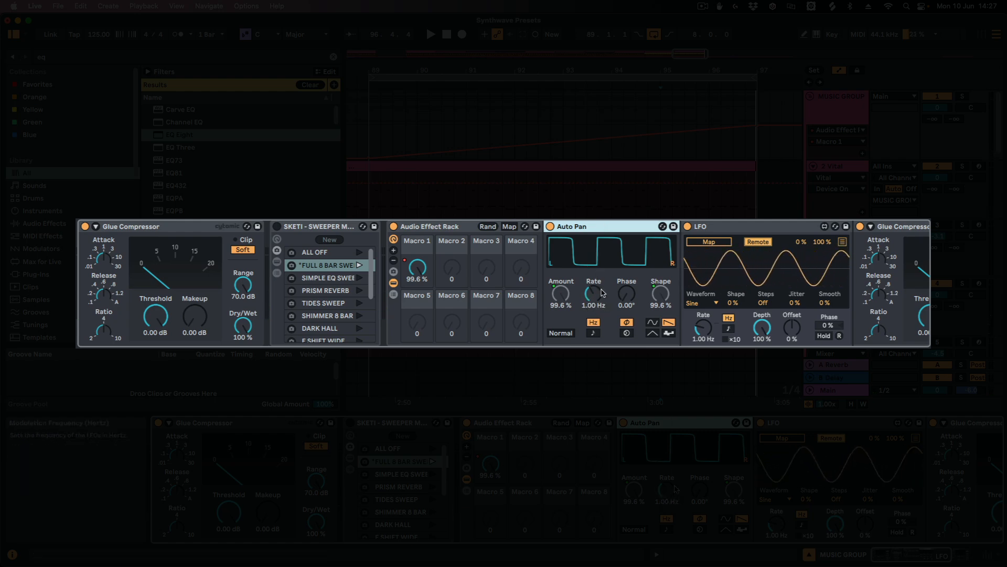
{"action": "left_click", "coordinate": [710, 220]}
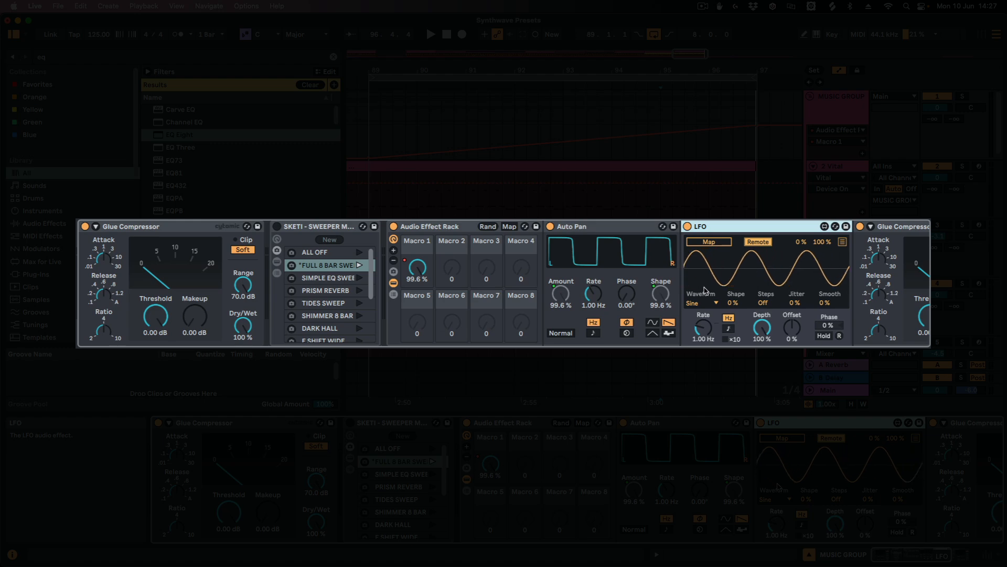
{"action": "left_click", "coordinate": [729, 329]}
{"action": "left_click", "coordinate": [706, 305]}
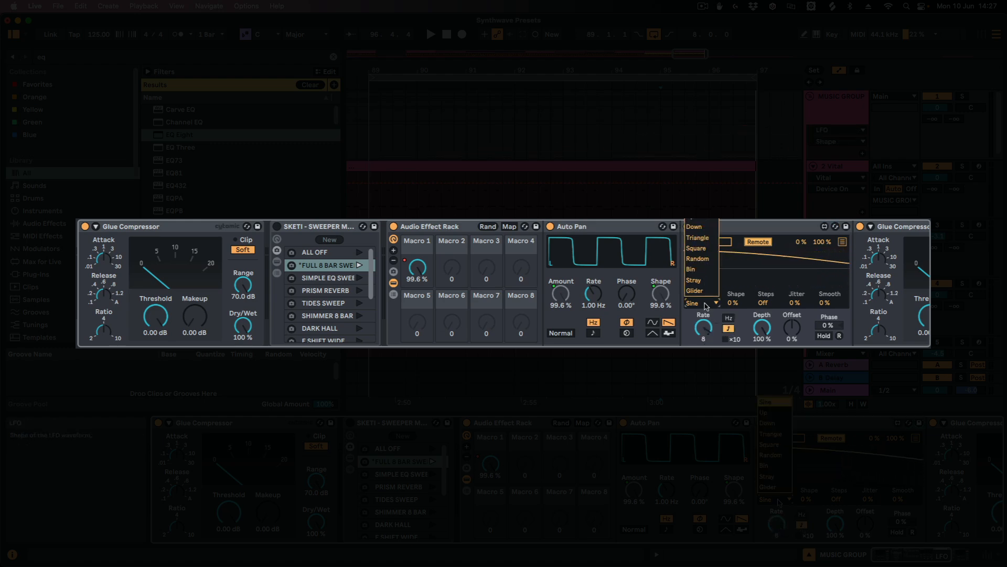
{"action": "left_click", "coordinate": [698, 226]}
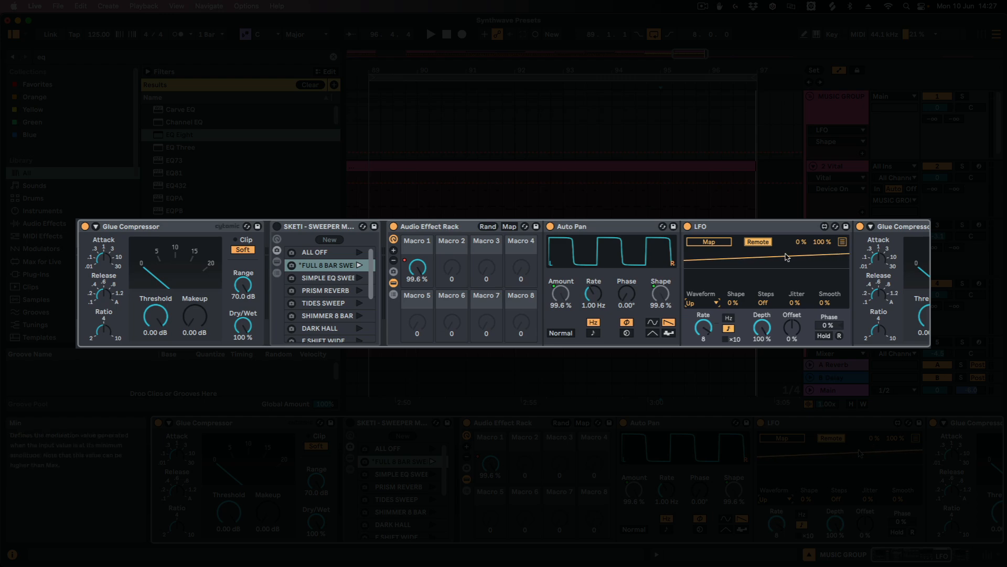
Step: Map the LFO to Auto Pan's Rate and review its waveform choices, keeping Up
{"action": "left_click", "coordinate": [593, 294]}
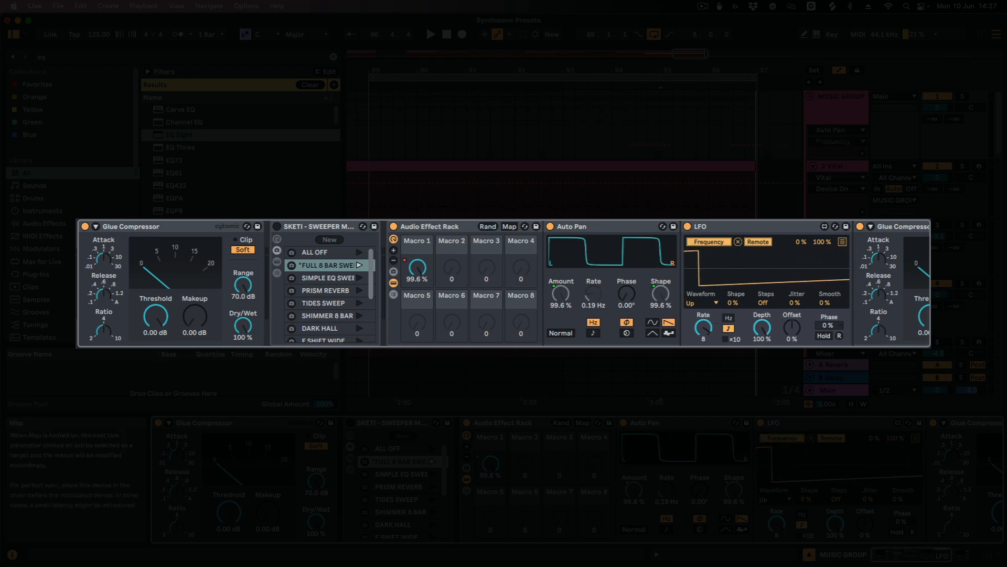
{"action": "left_click", "coordinate": [709, 305]}
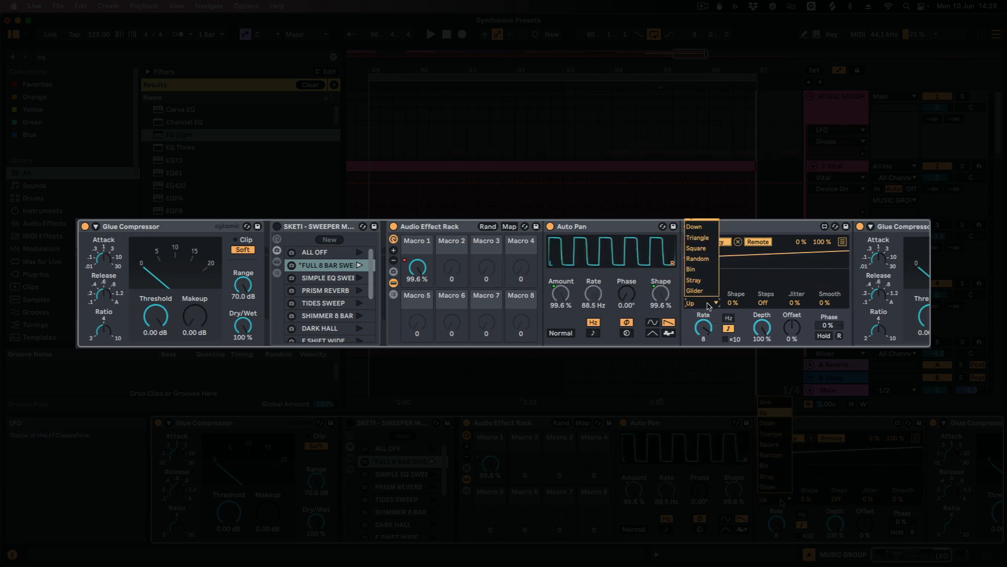
{"action": "left_click", "coordinate": [701, 270]}
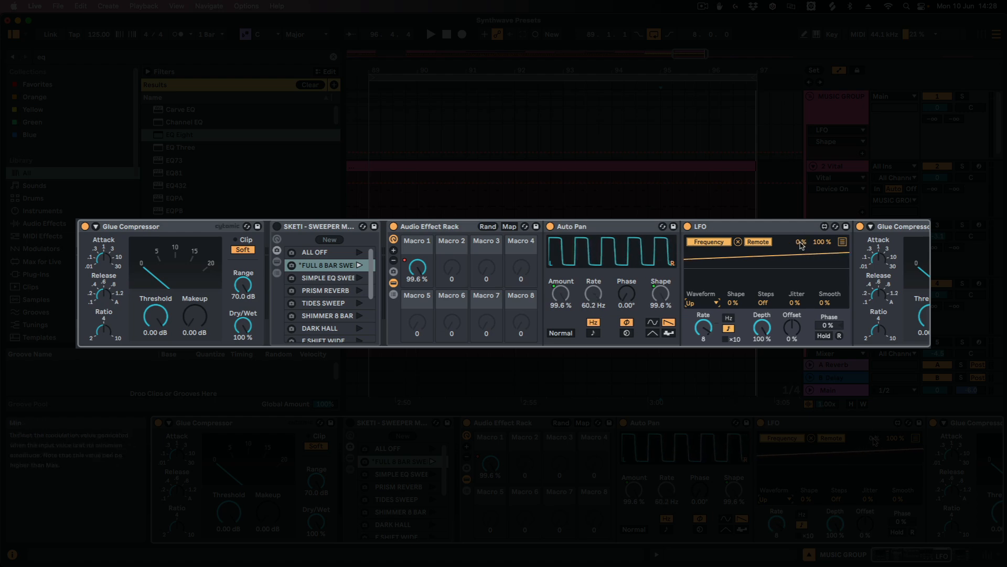
Step: Set Macro 1 to 100% and tune the LFO mapping's minimum to 38% while auditioning the section from bar 89
{"action": "left_click", "coordinate": [801, 245]}
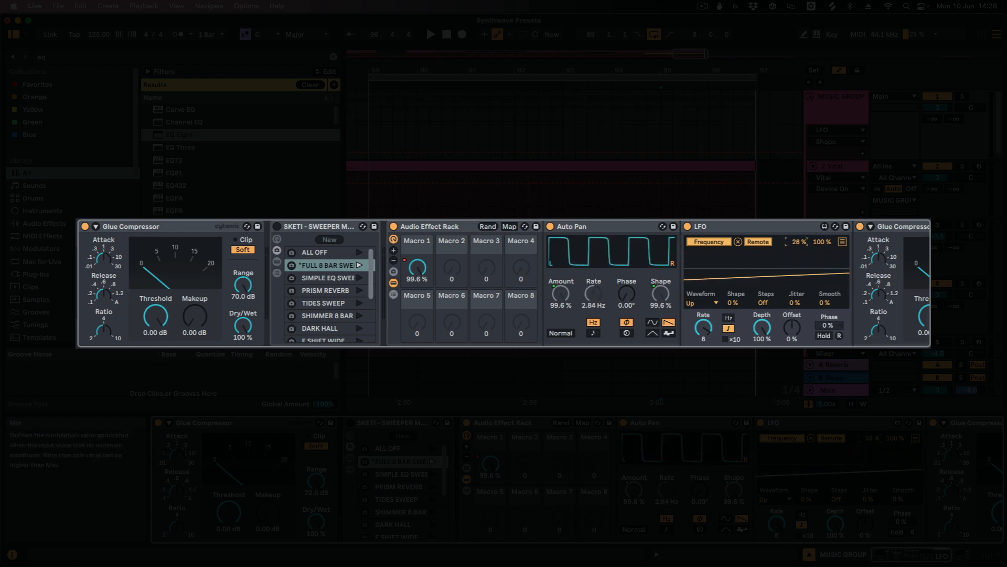
{"action": "left_click", "coordinate": [370, 130]}
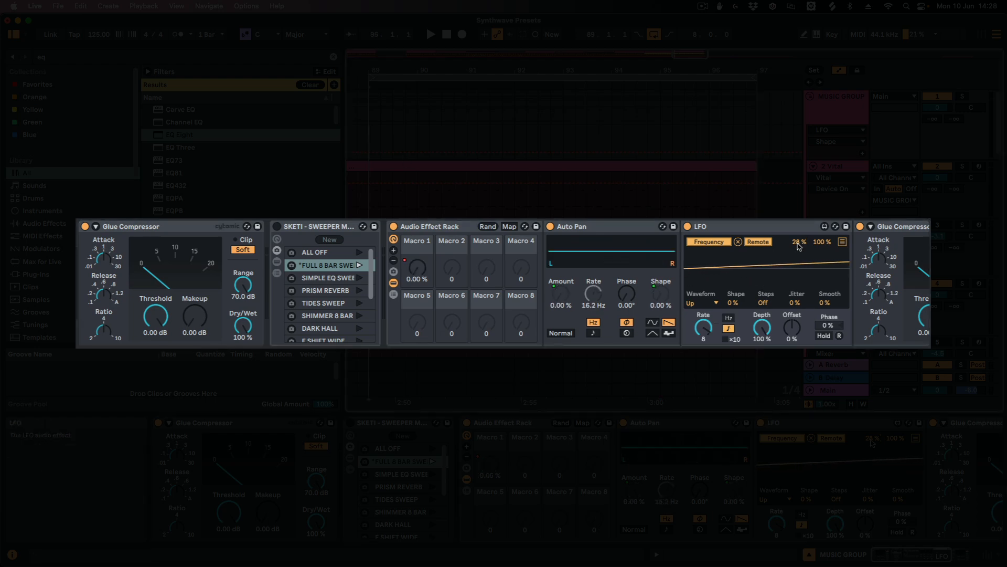
{"action": "key", "text": "space"}
{"action": "left_click_drag", "start_coordinate": [798, 247], "coordinate": [799, 237]}
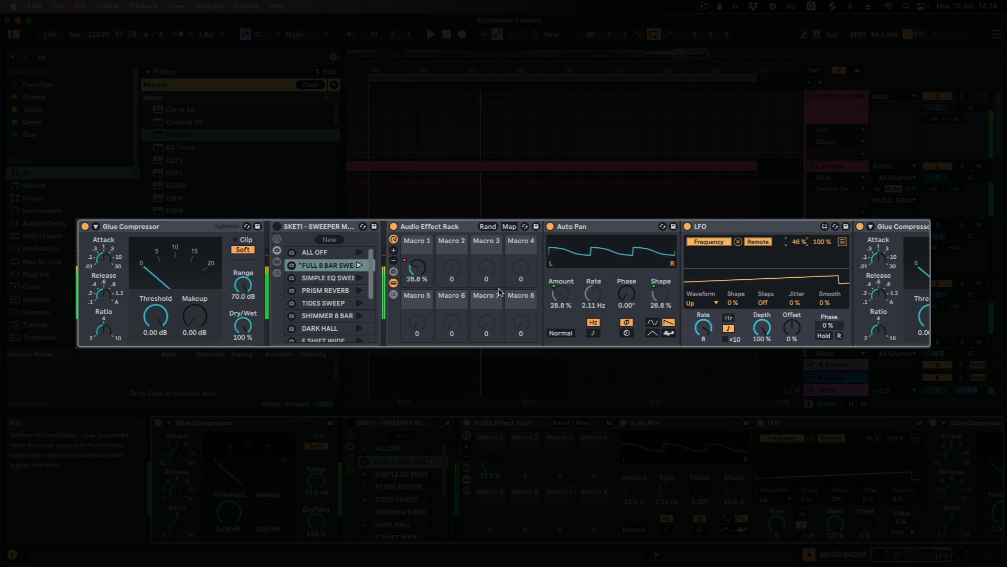
{"action": "left_click_drag", "start_coordinate": [423, 269], "coordinate": [425, 271]}
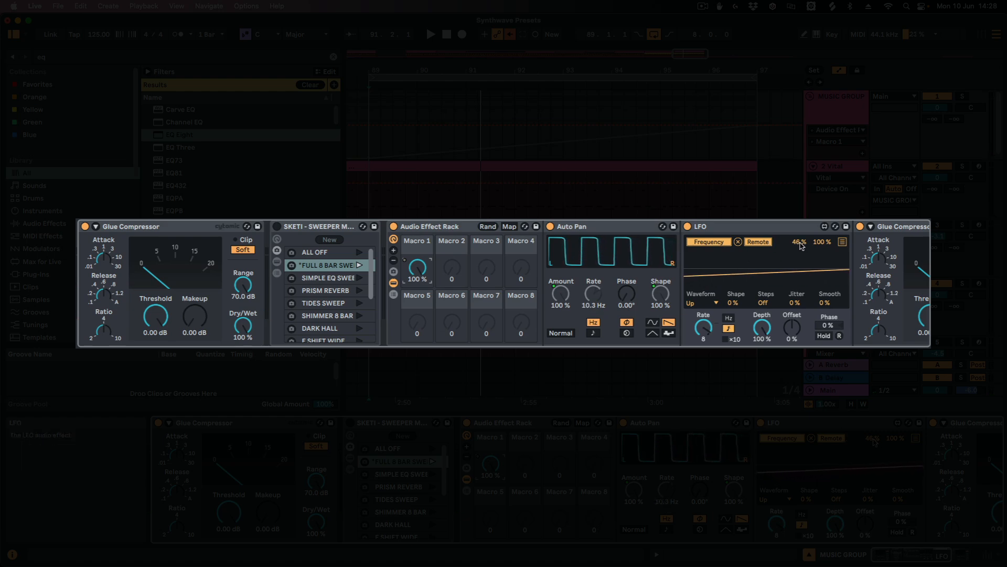
{"action": "key", "text": "space"}
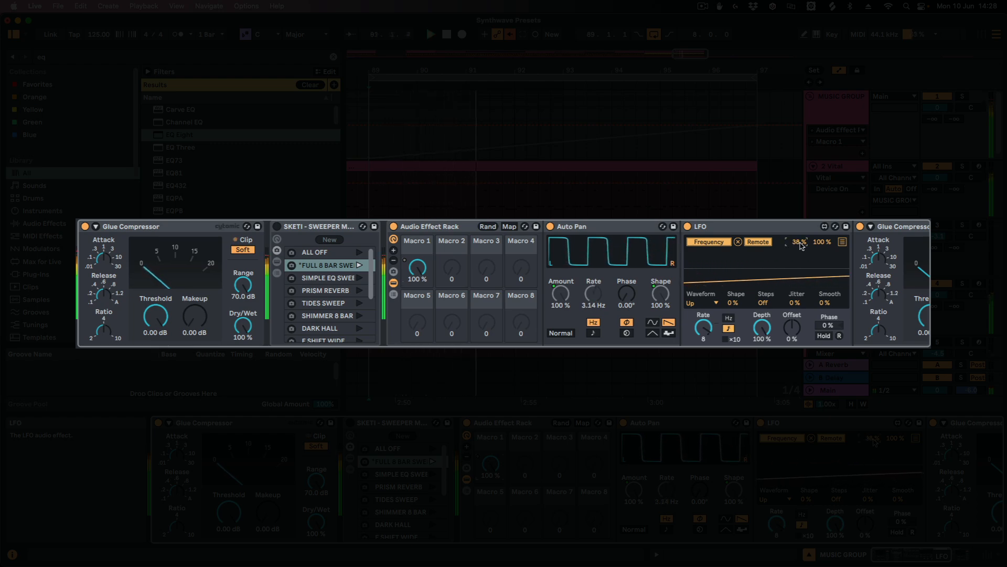
{"action": "left_click", "coordinate": [404, 177]}
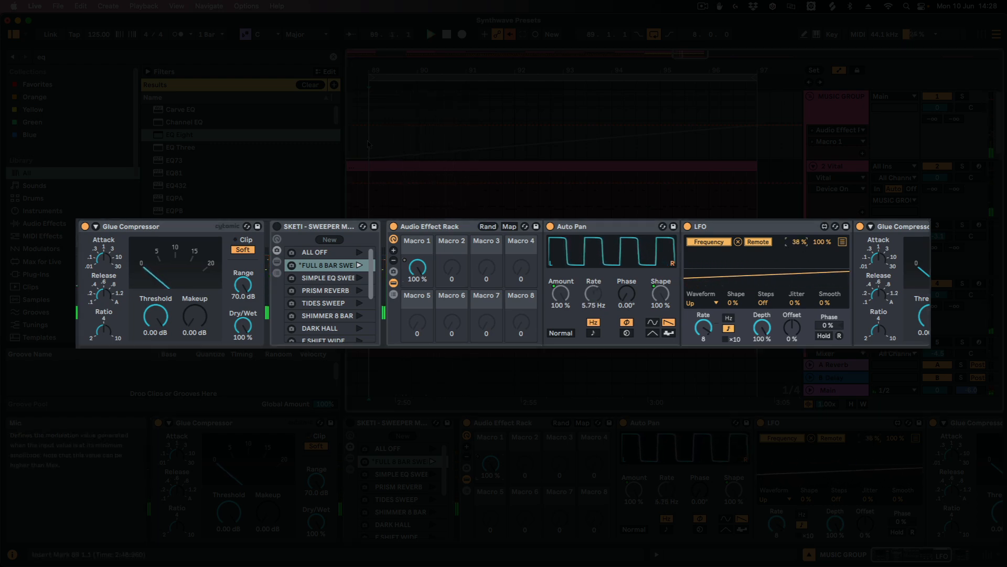
Step: Tune the LFO mapping's minimum to 49% while auditioning the Auto Pan section from bar 89
{"action": "key", "text": "space"}
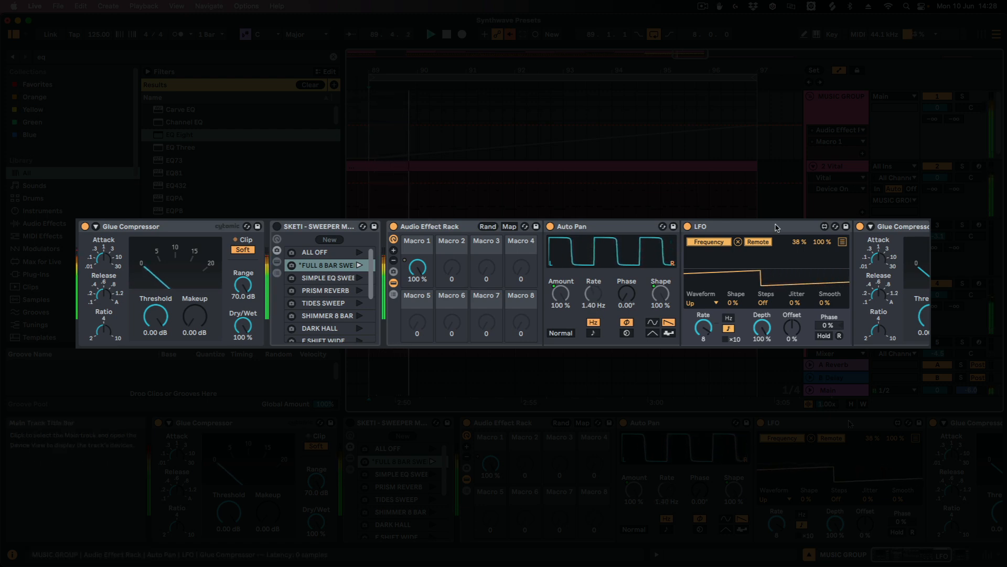
{"action": "left_click_drag", "start_coordinate": [872, 438], "coordinate": [872, 436]}
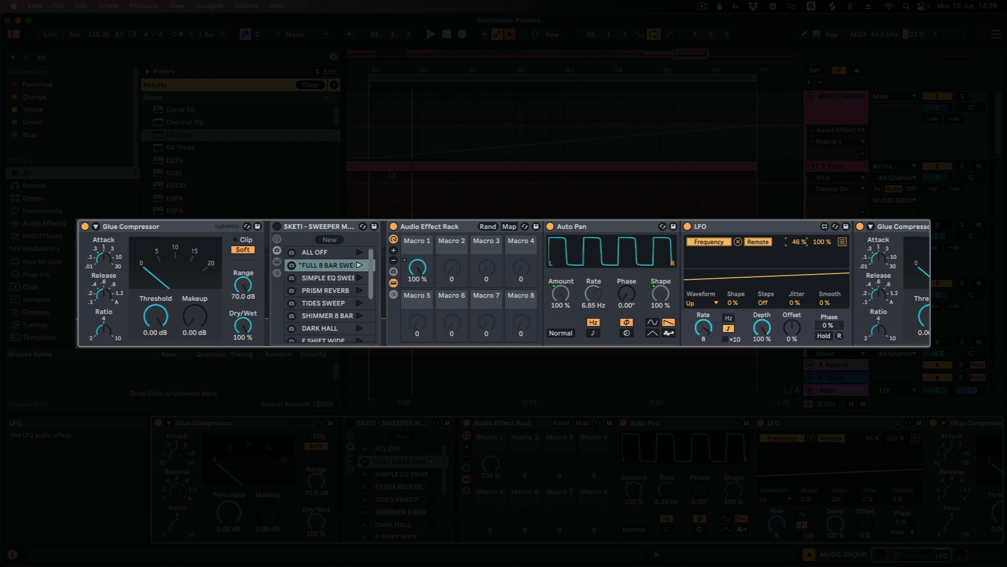
{"action": "key", "text": "space"}
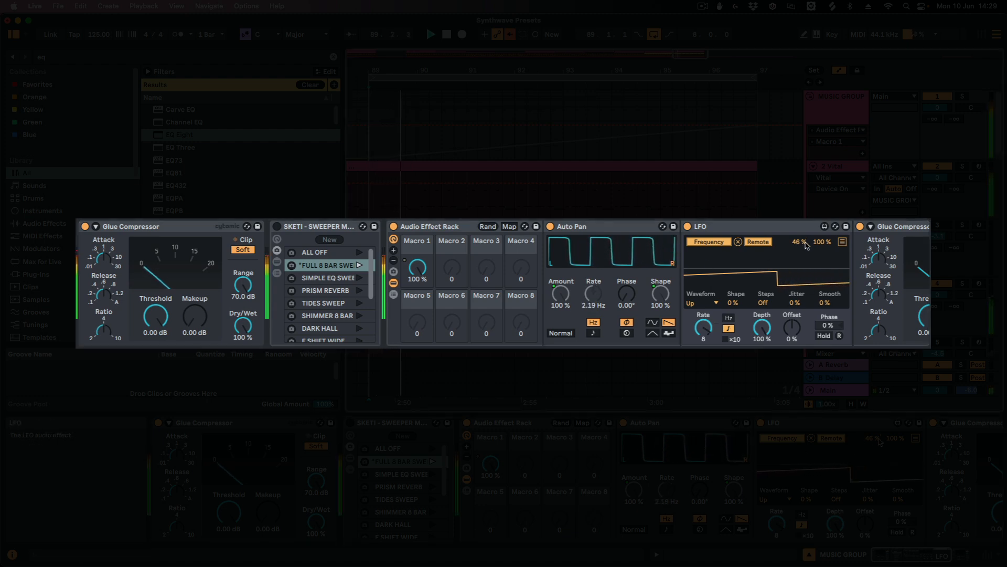
{"action": "key", "text": "space"}
{"action": "left_click_drag", "start_coordinate": [881, 441], "coordinate": [880, 437]}
{"action": "left_click", "coordinate": [369, 199]}
{"action": "key", "text": "space"}
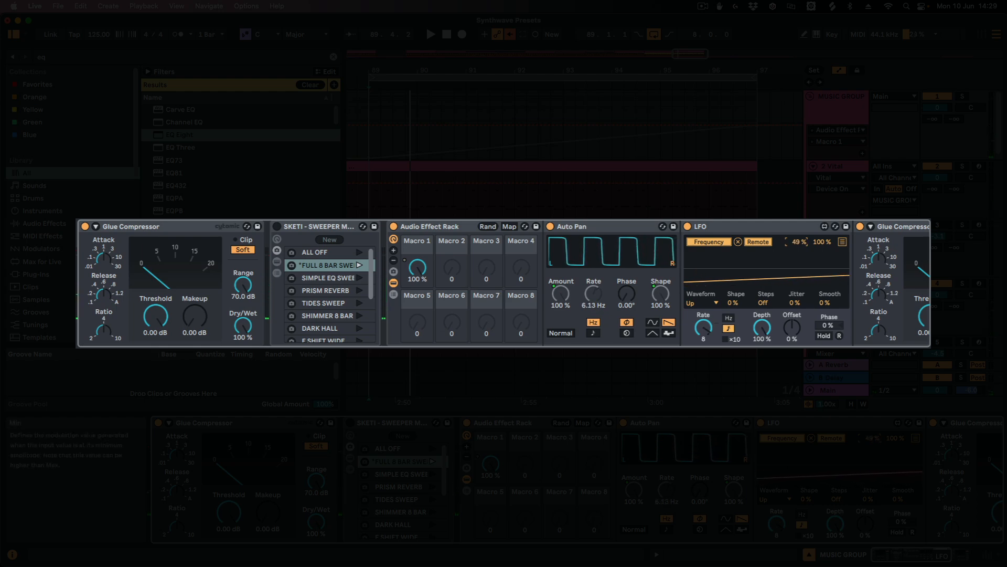
{"action": "key", "text": "space"}
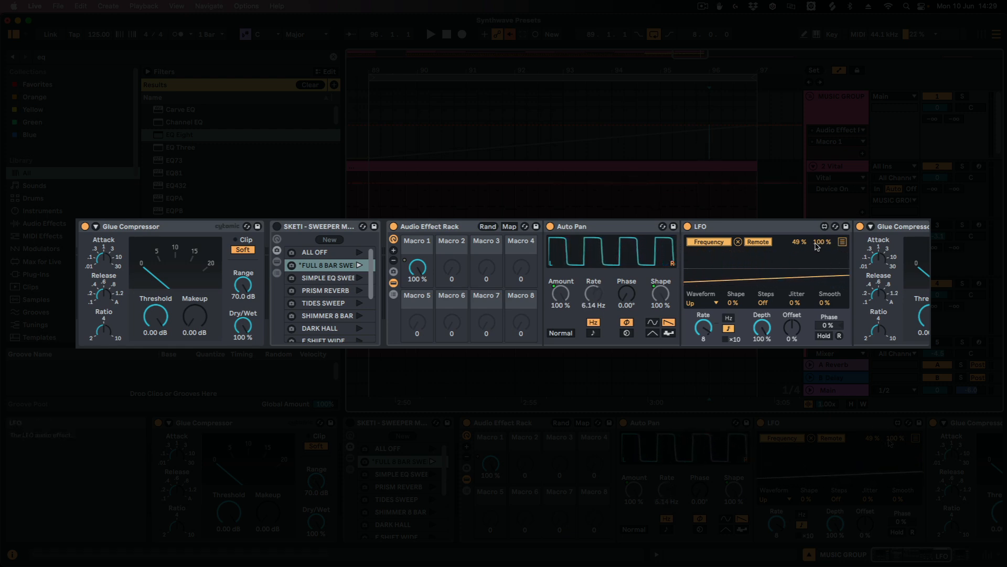
Step: Tune the LFO mapping's maximum to 81% while auditioning the end of the build-up around bar 96
{"action": "key", "text": "space"}
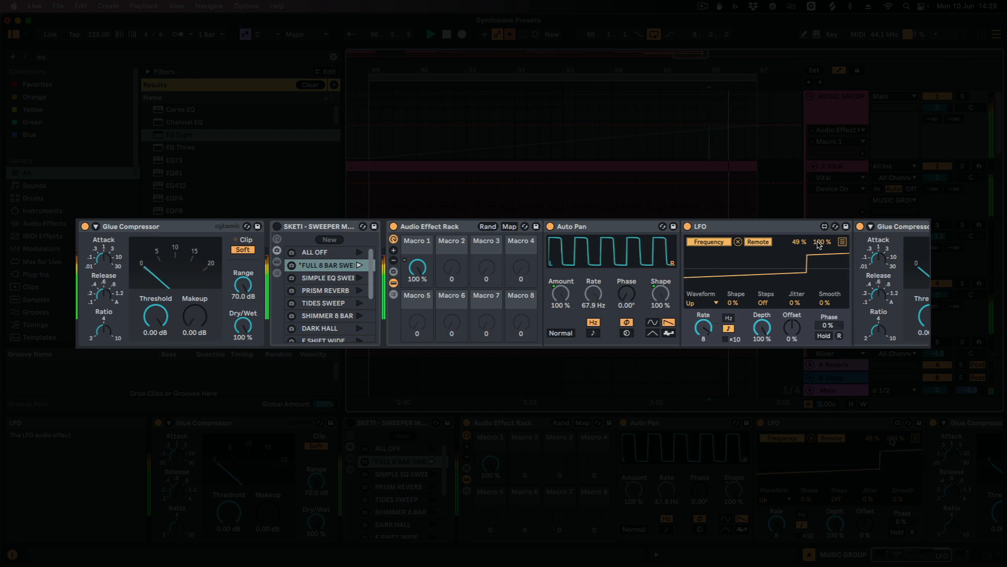
{"action": "key", "text": "space"}
{"action": "left_click_drag", "start_coordinate": [820, 245], "coordinate": [820, 261]}
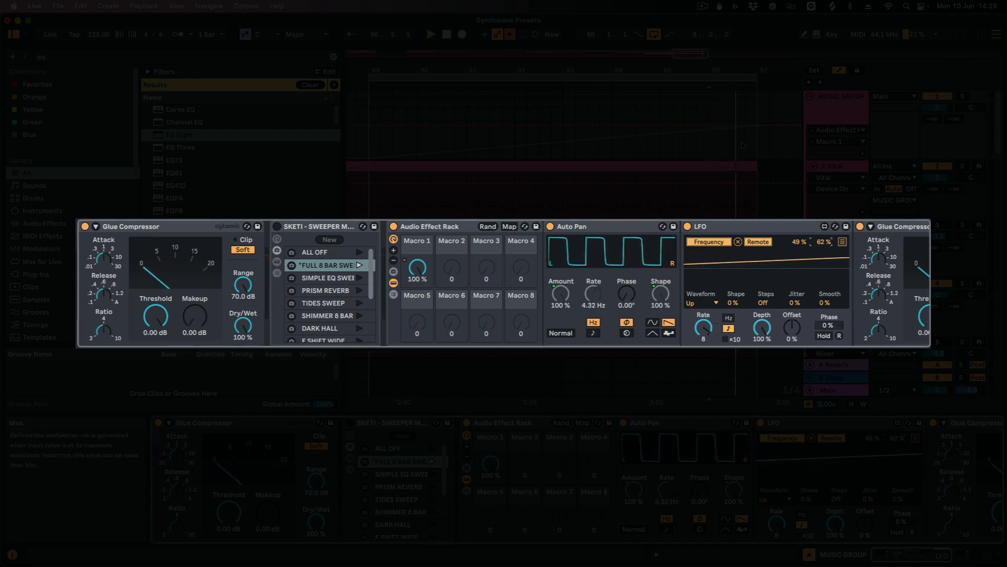
{"action": "key", "text": "space"}
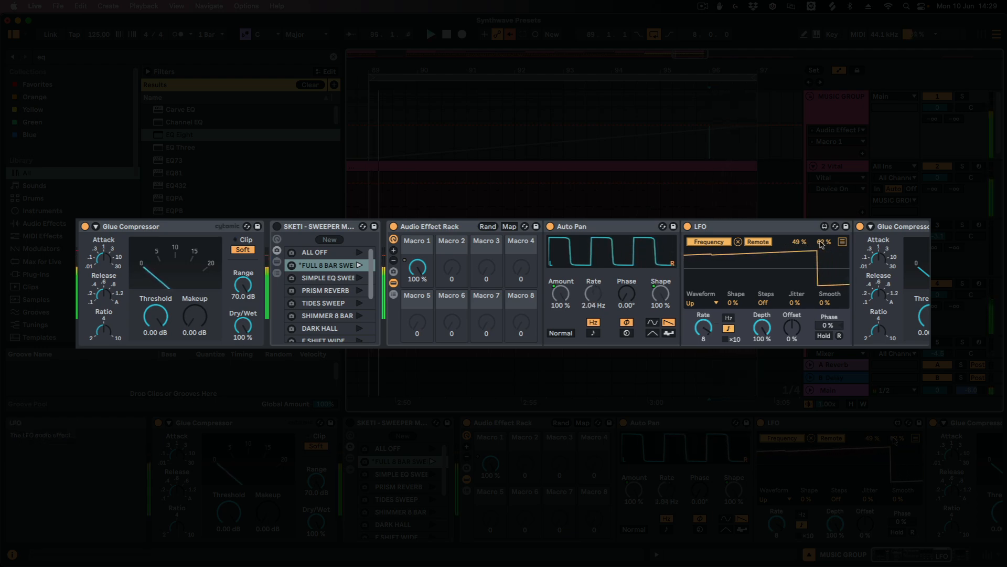
{"action": "left_click_drag", "start_coordinate": [824, 244], "coordinate": [824, 241]}
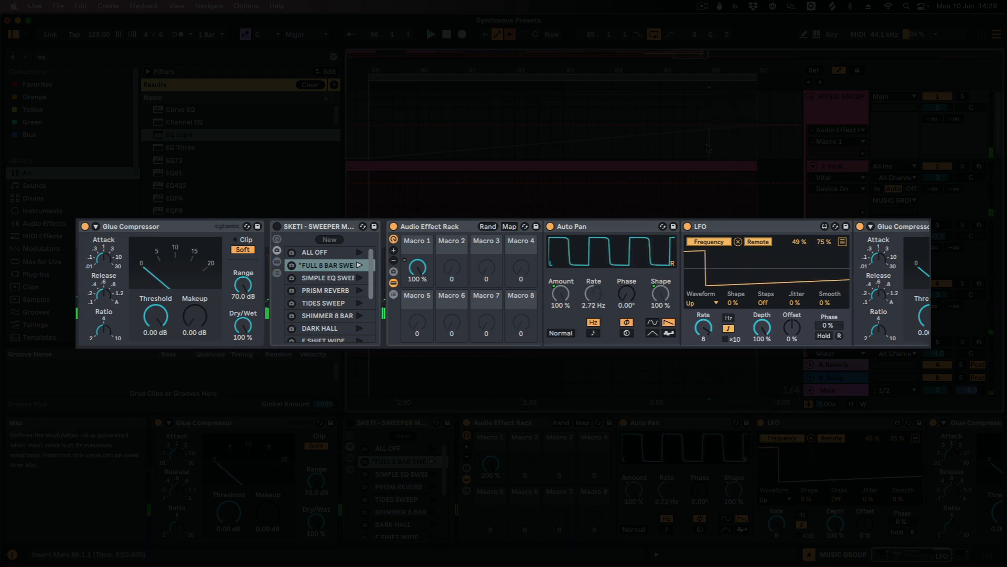
{"action": "left_click", "coordinate": [707, 147]}
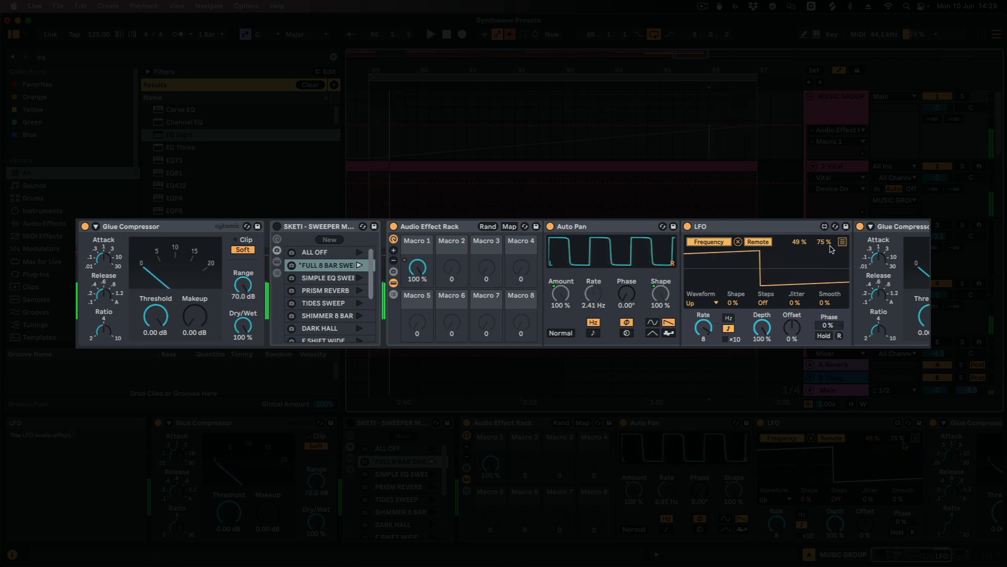
{"action": "left_click", "coordinate": [824, 241]}
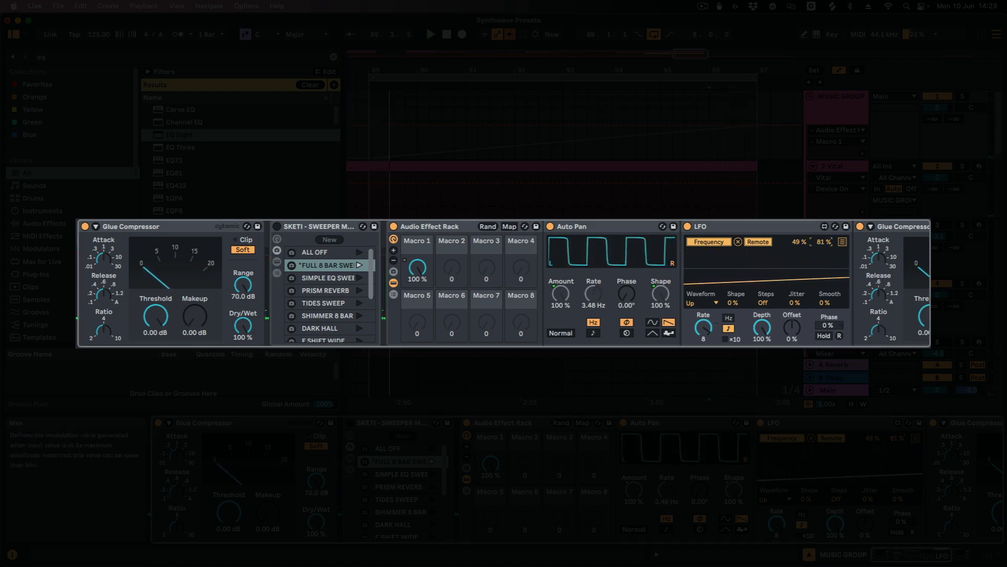
{"action": "left_click", "coordinate": [707, 143]}
{"action": "key", "text": "space"}
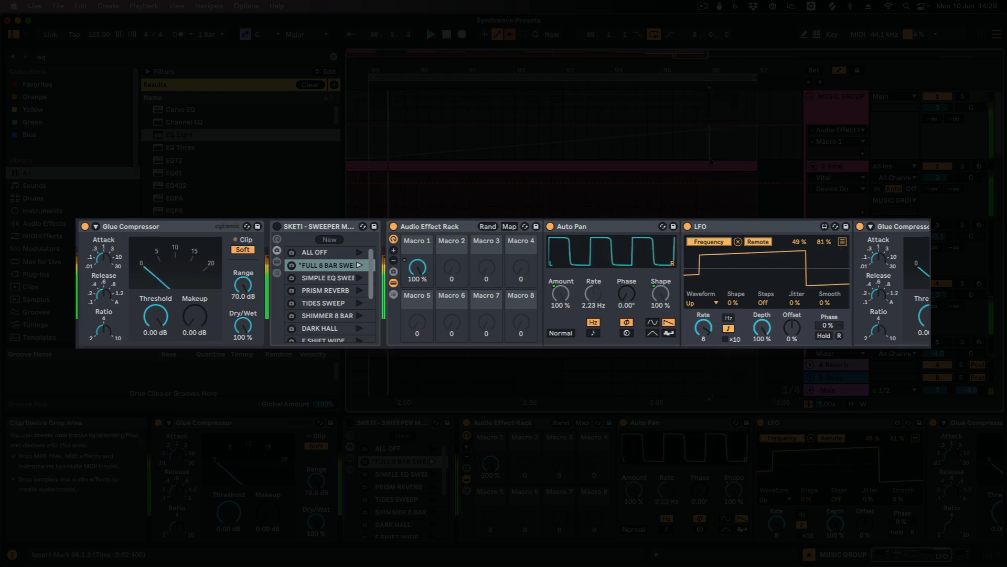
{"action": "key", "text": "space"}
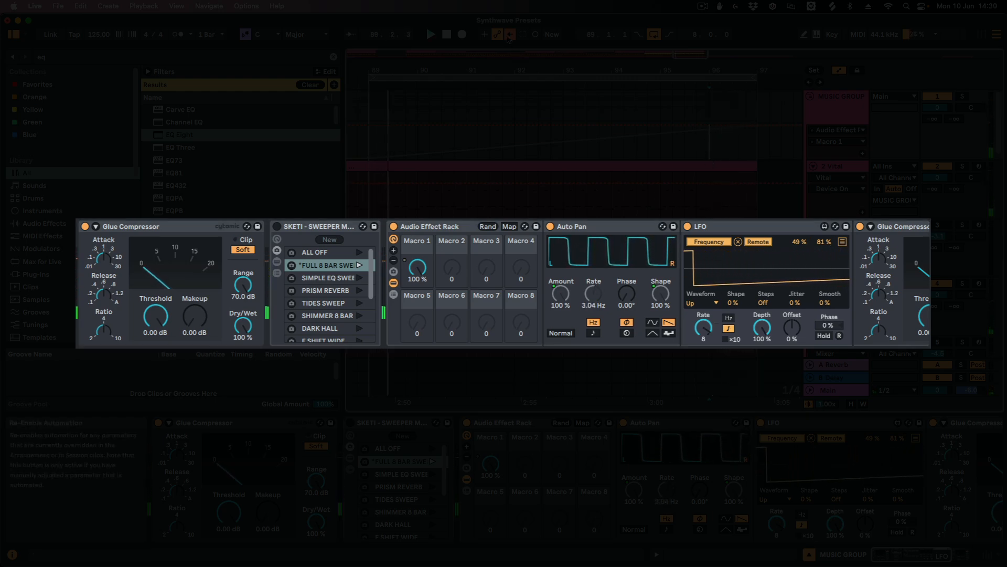
Step: Re-enable the automation, audition the build-up from bar 89, and reshape the Macro 1 ramp into a nearly straight, slightly bowed rise to bar 97
{"action": "left_click", "coordinate": [509, 34]}
{"action": "left_click", "coordinate": [366, 143]}
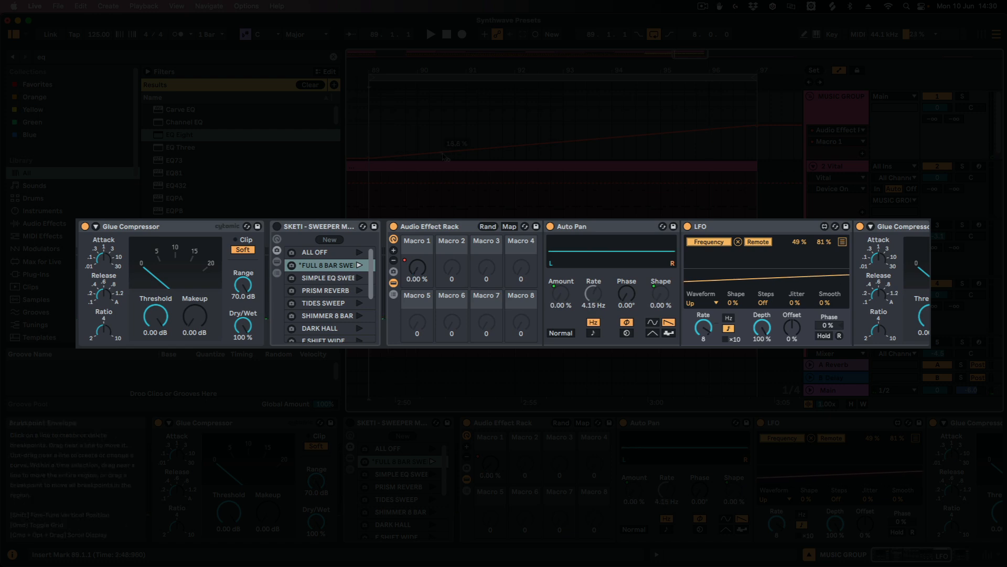
{"action": "key", "text": "space"}
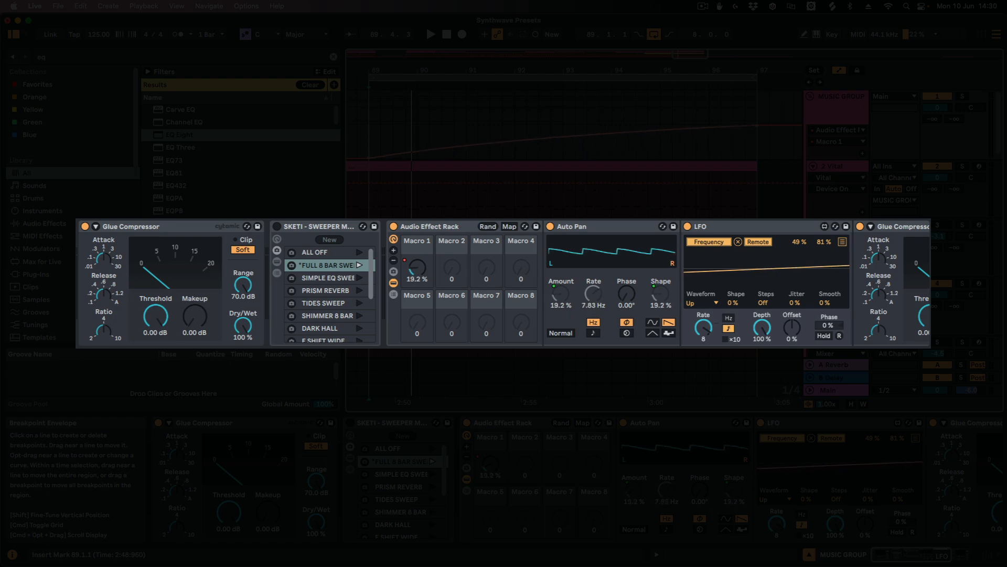
{"action": "key", "text": "space"}
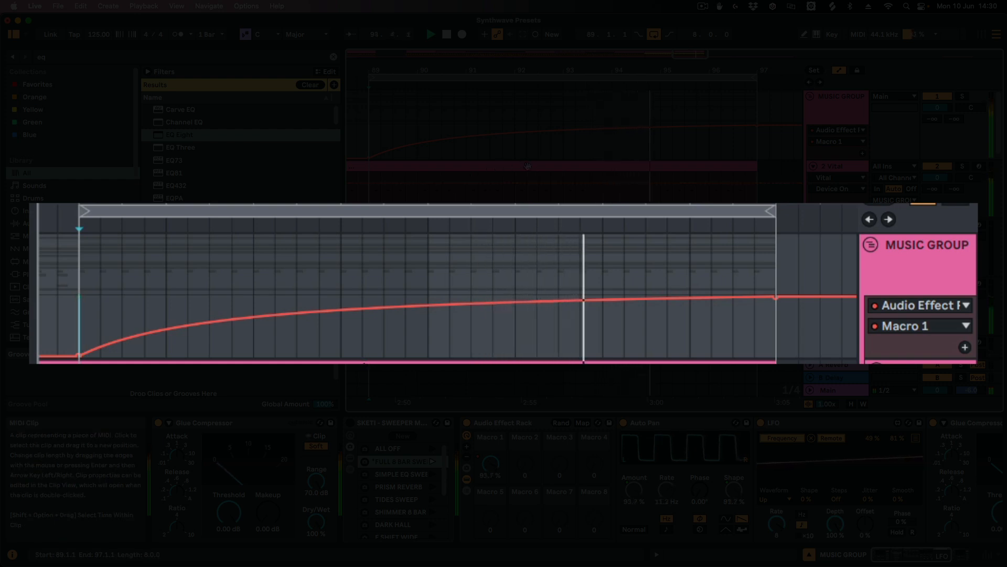
{"action": "key", "text": "space"}
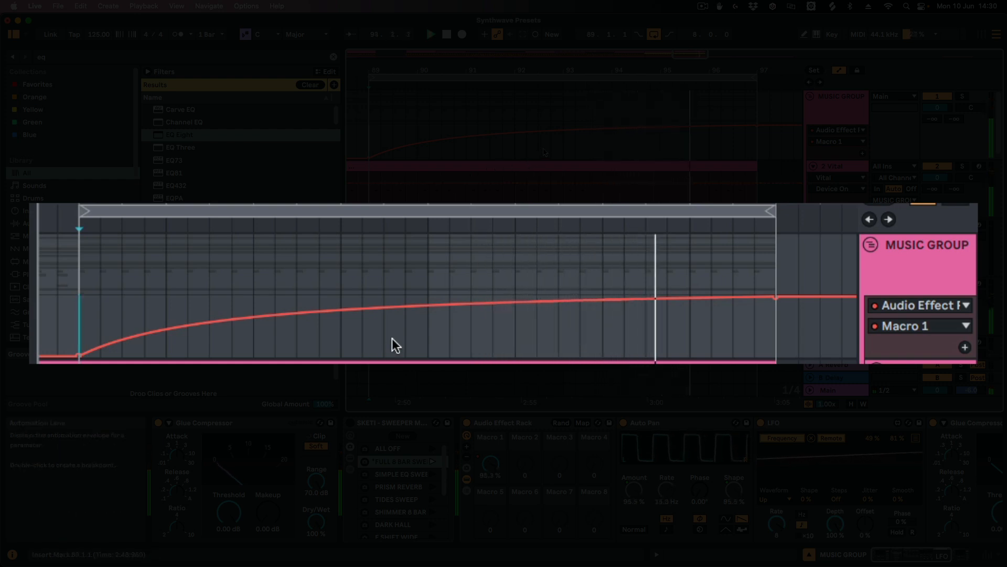
{"action": "left_click_drag", "start_coordinate": [429, 306], "coordinate": [429, 324]}
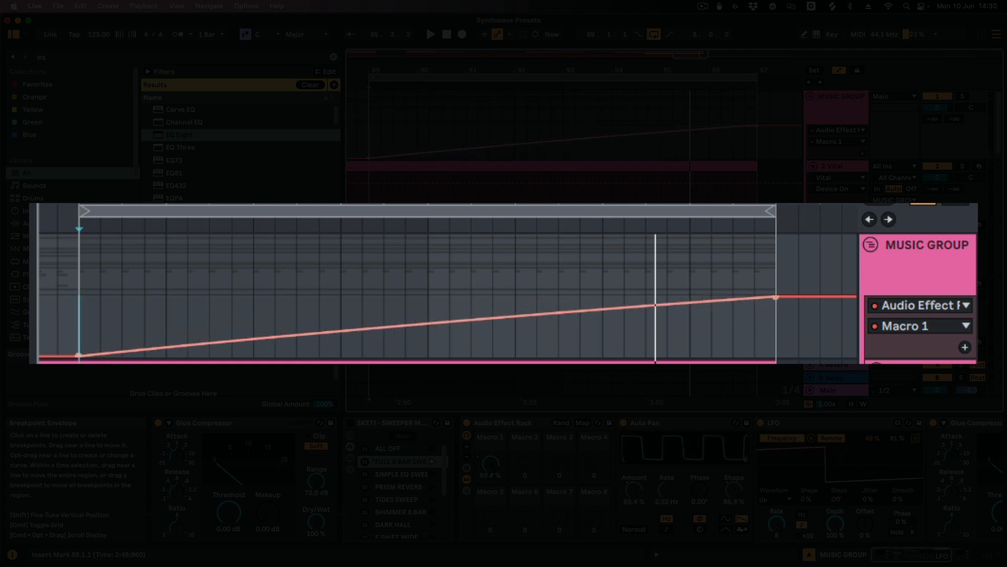
Step: Insert an EQ Eight into the Audio Effect Rack ahead of Auto Pan
{"action": "left_click", "coordinate": [664, 426]}
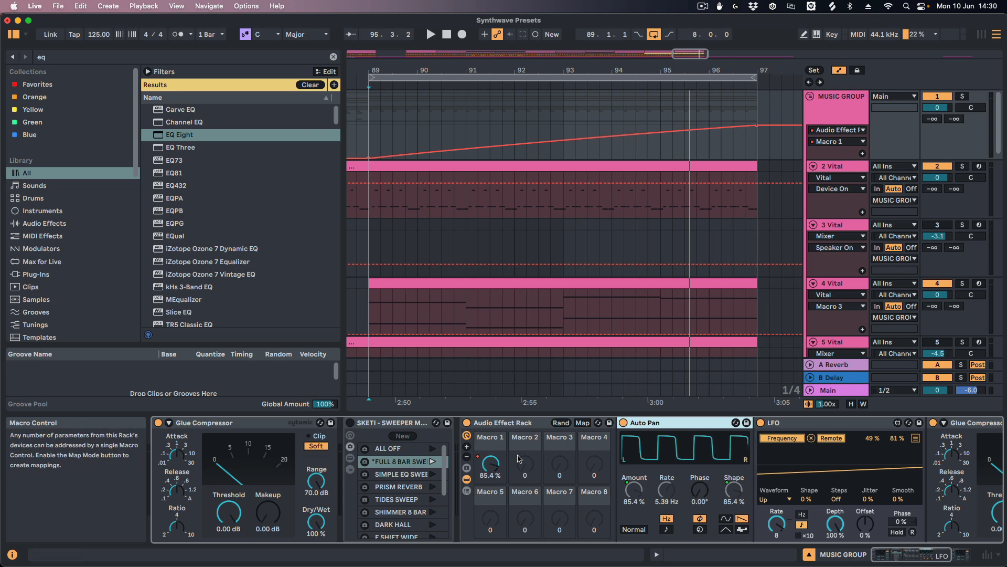
{"action": "key", "text": "super+f"}
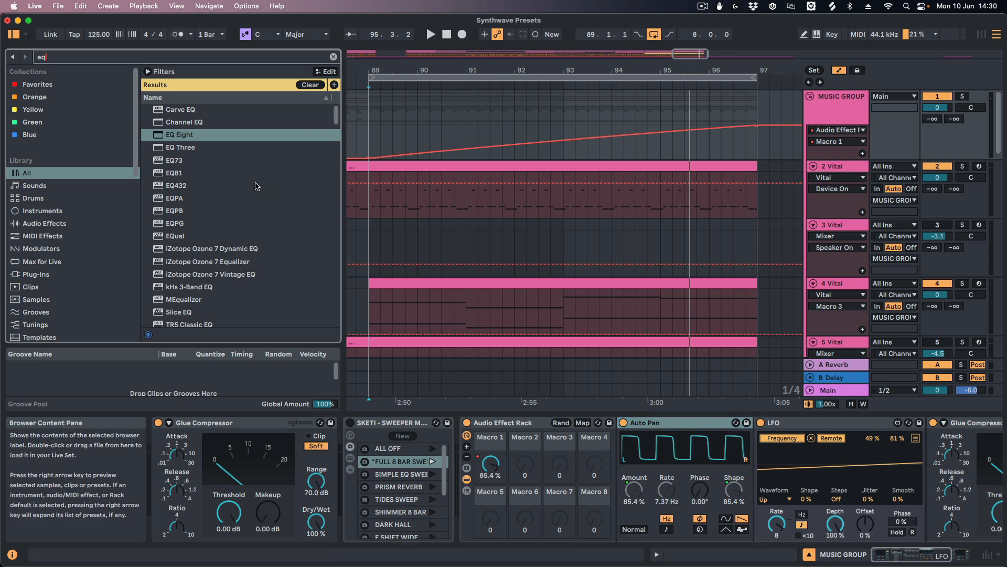
{"action": "left_click_drag", "start_coordinate": [189, 135], "coordinate": [627, 482]}
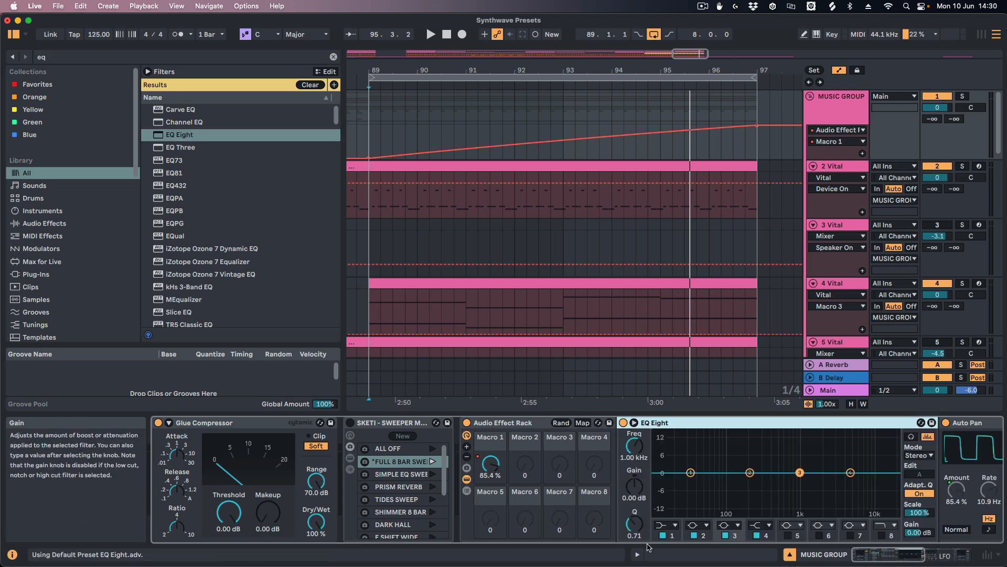
Step: Set EQ Eight's filter 2 to a high cut and filter 1 to a low cut
{"action": "left_click", "coordinate": [703, 525]}
{"action": "left_click", "coordinate": [705, 516]}
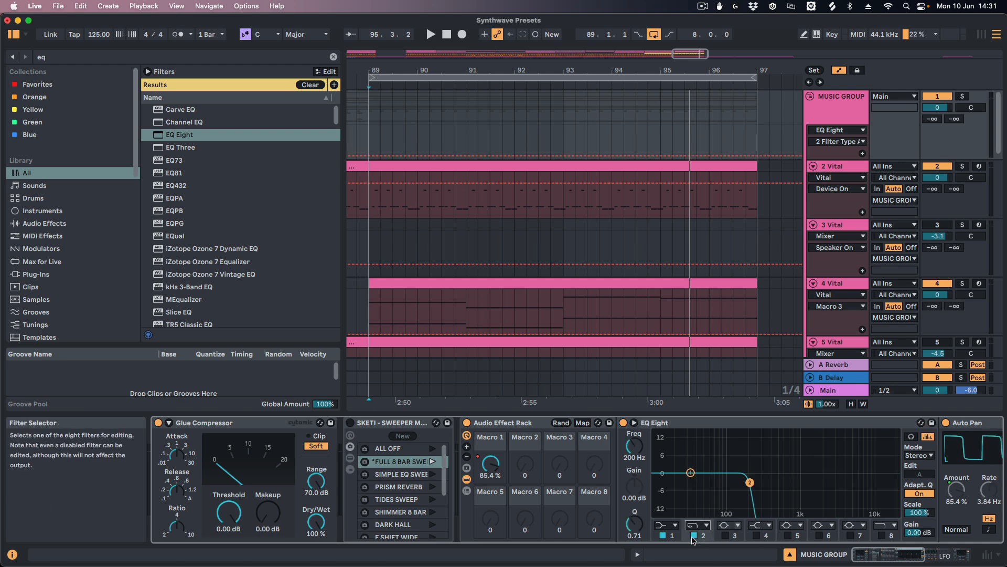
{"action": "left_click", "coordinate": [675, 527]}
{"action": "left_click", "coordinate": [676, 516]}
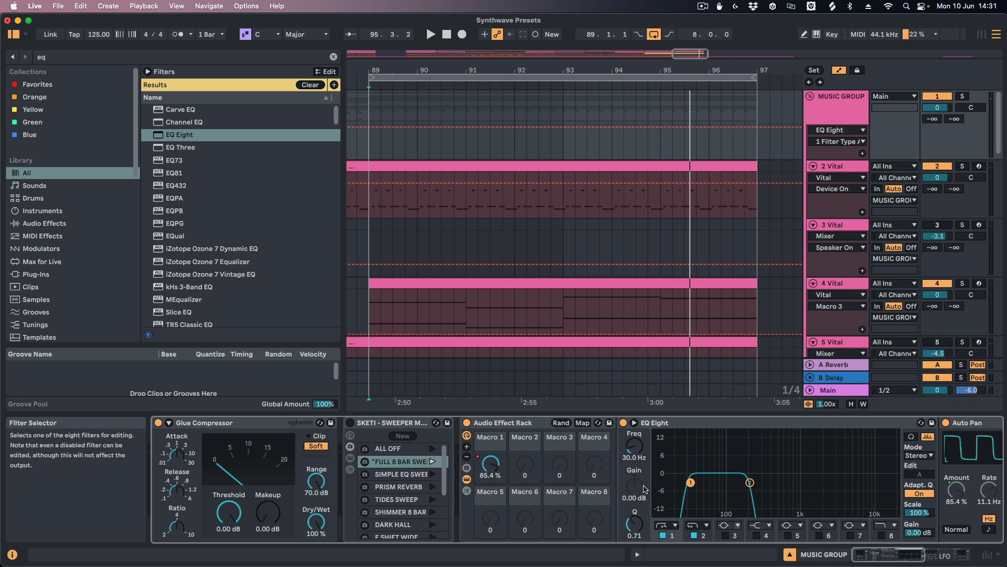
Step: Map the frequencies of EQ Eight's filters 1 and 2 to Macro 1 and turn Macro 1 down to 70
{"action": "right_click", "coordinate": [638, 459]}
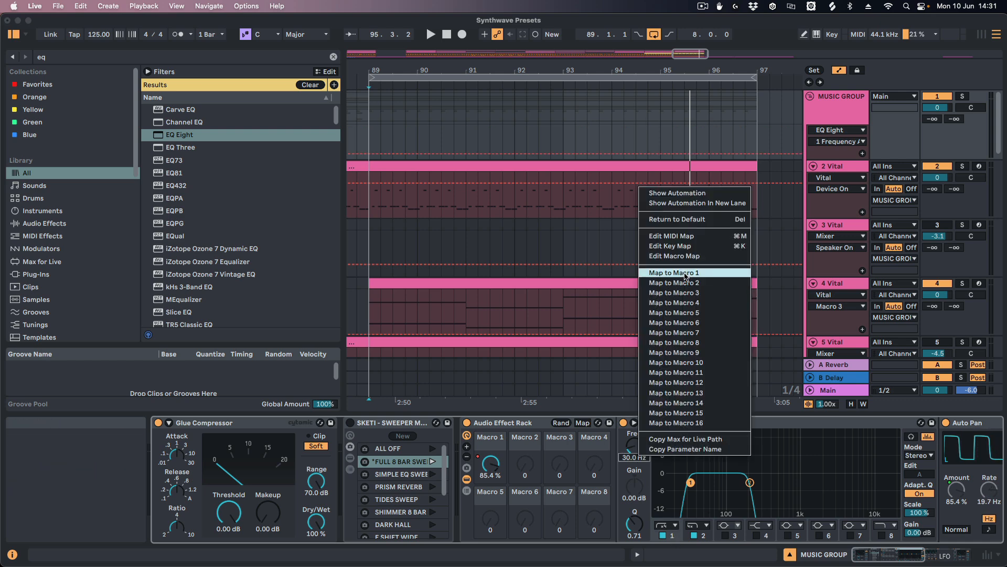
{"action": "left_click", "coordinate": [685, 274]}
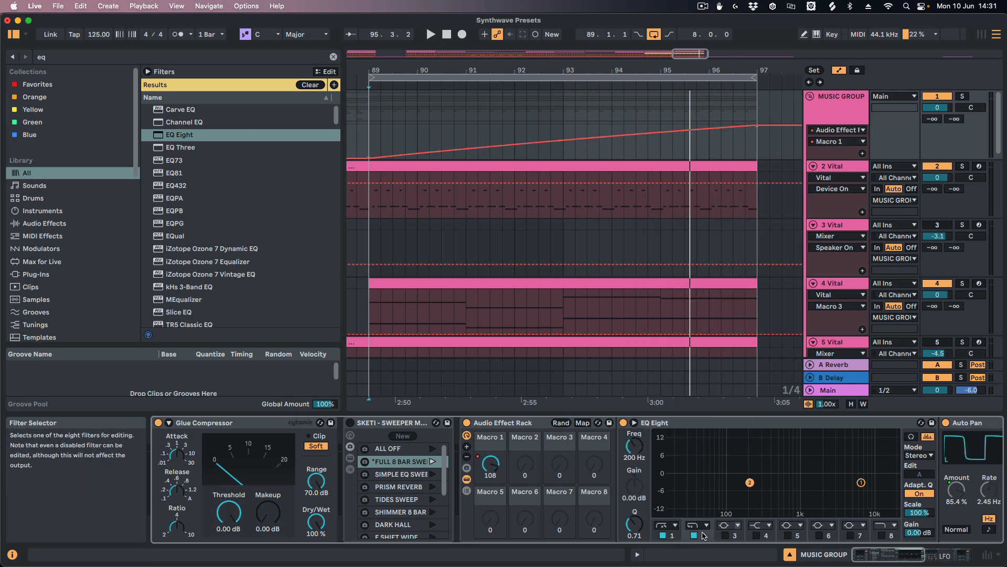
{"action": "right_click", "coordinate": [634, 461]}
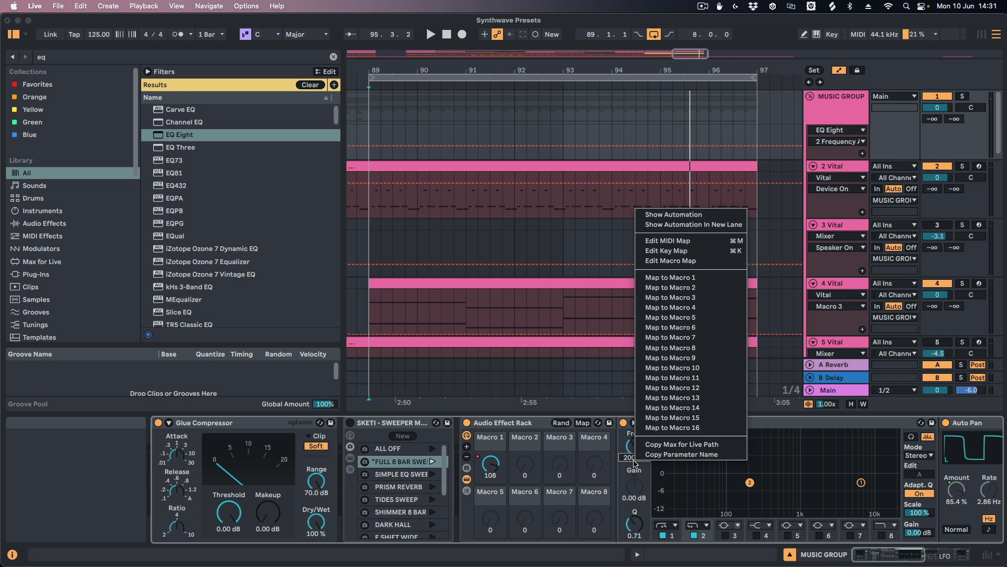
{"action": "left_click", "coordinate": [674, 277]}
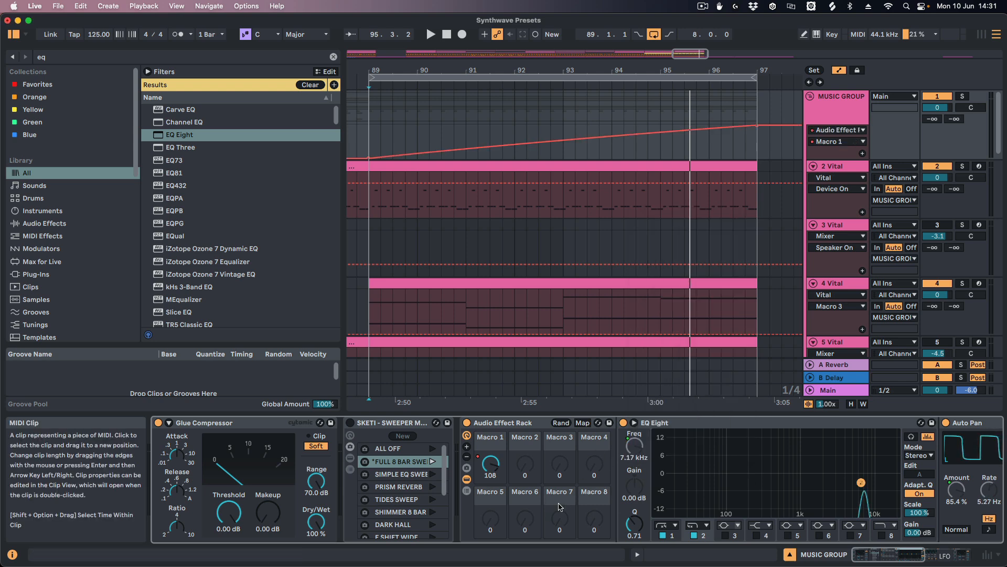
{"action": "left_click_drag", "start_coordinate": [490, 463], "coordinate": [491, 482]}
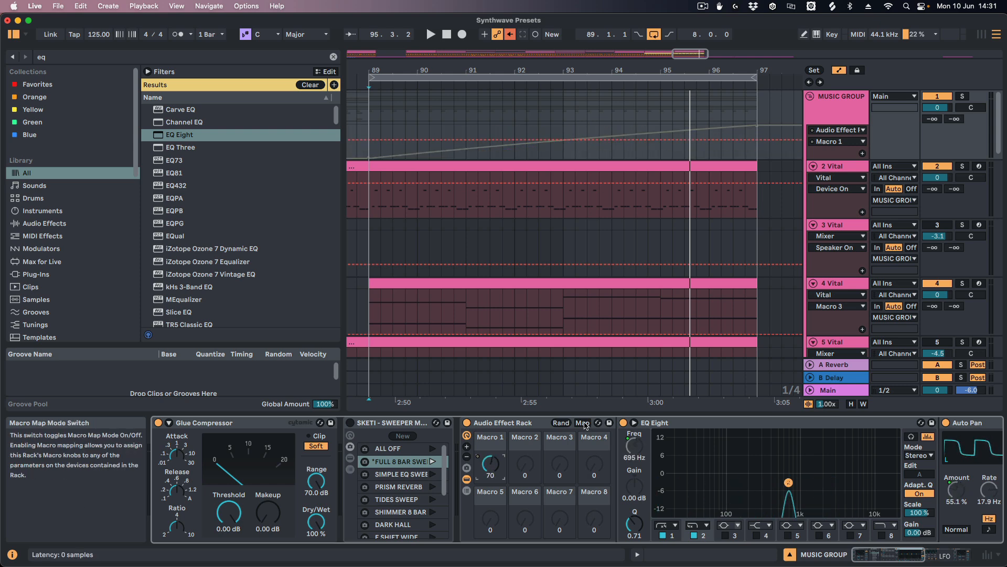
Step: Show the macro mappings and set the maximum of EQ Eight's 1 Frequency A to 6.00 kHz
{"action": "left_click", "coordinate": [582, 423]}
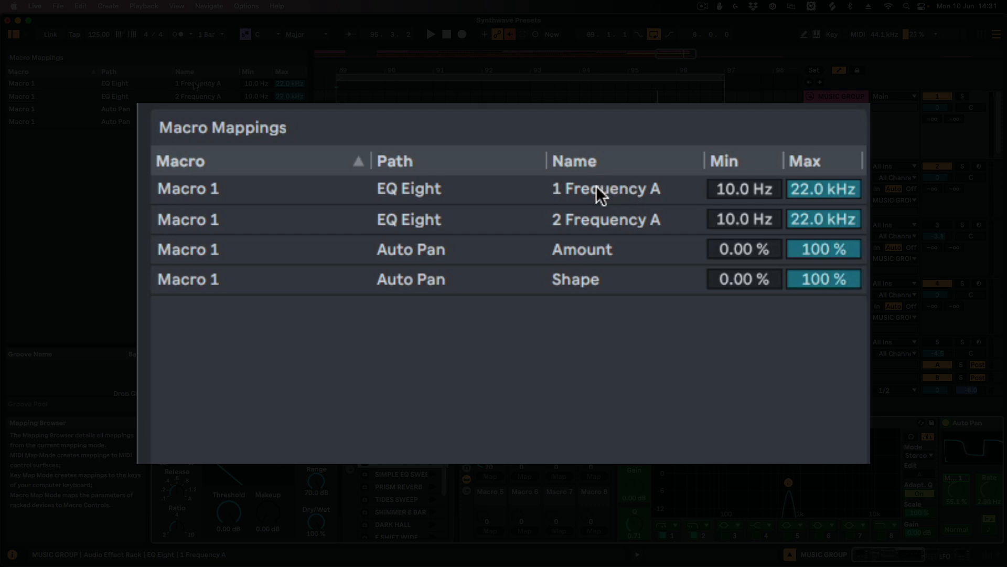
{"action": "left_click", "coordinate": [195, 85]}
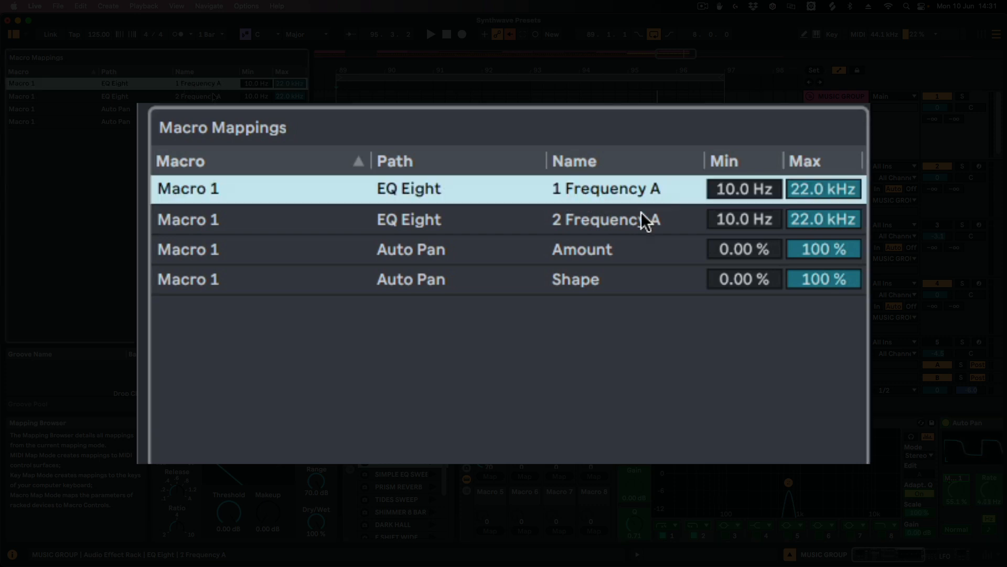
{"action": "left_click", "coordinate": [204, 97]}
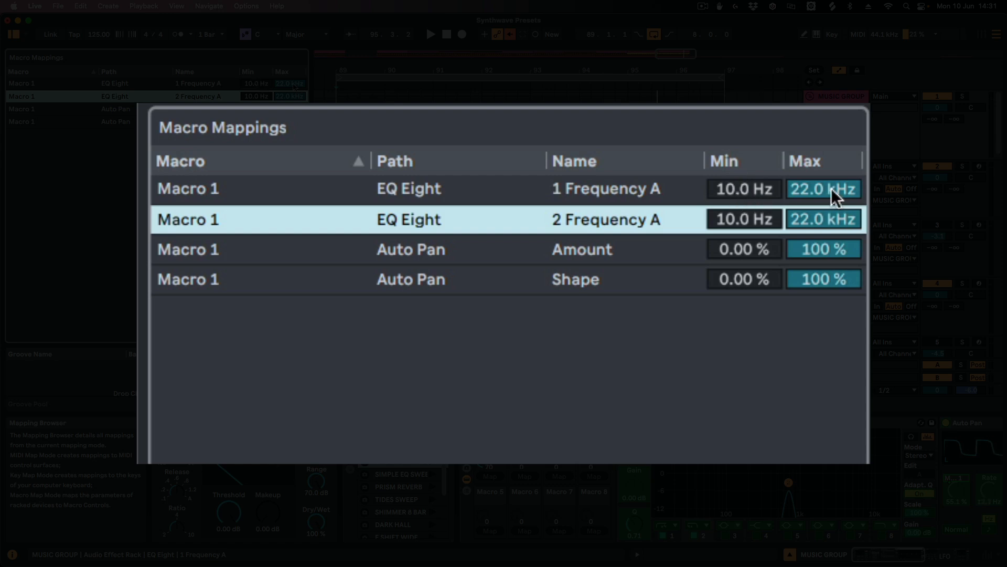
{"action": "left_click", "coordinate": [288, 86]}
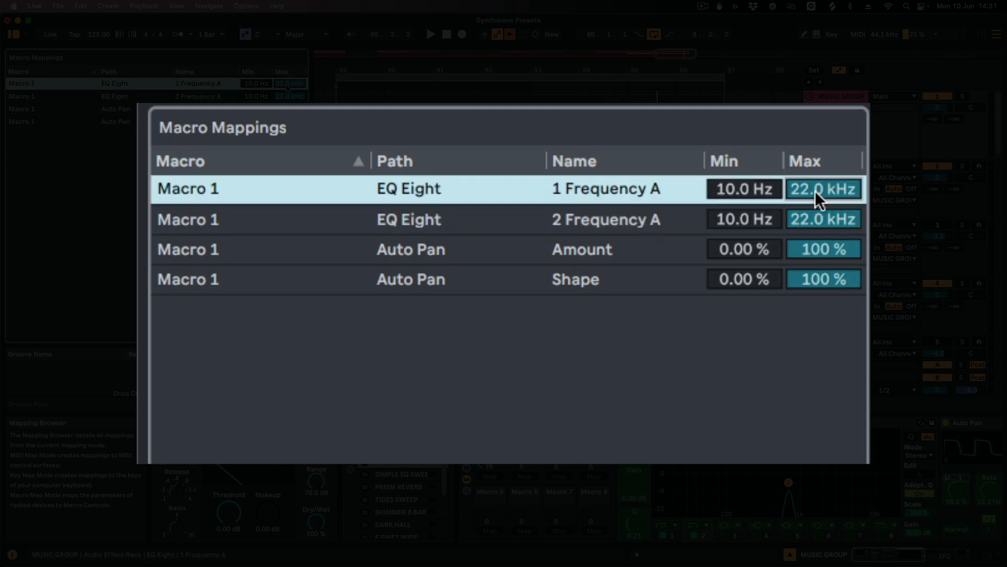
{"action": "type", "text": "6000"}
{"action": "key", "text": "Return"}
Step: Set the minimum of EQ Eight's 2 Frequency A to 400 Hz and leave macro mapping mode
{"action": "left_click", "coordinate": [200, 97]}
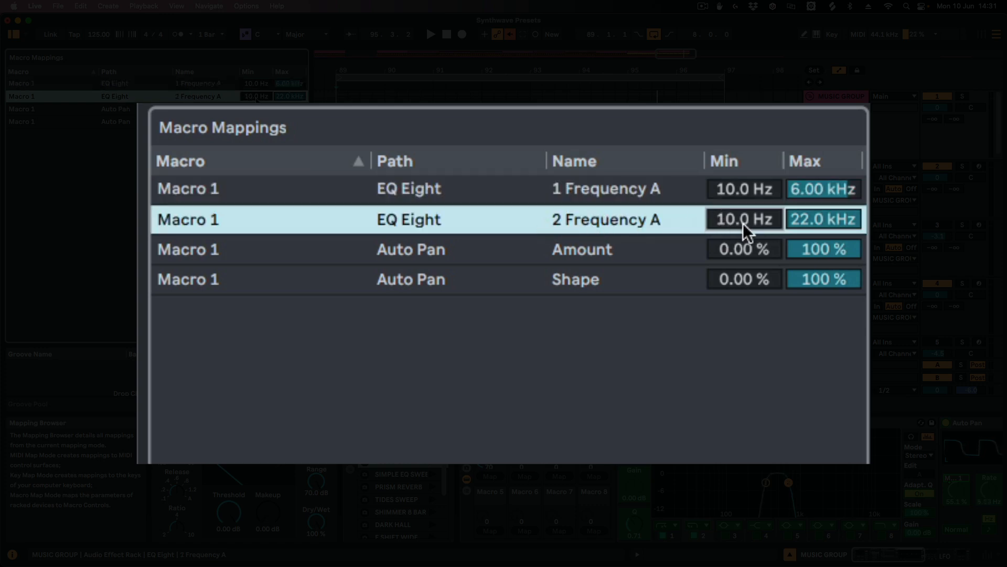
{"action": "type", "text": "400"}
{"action": "key", "text": "Return"}
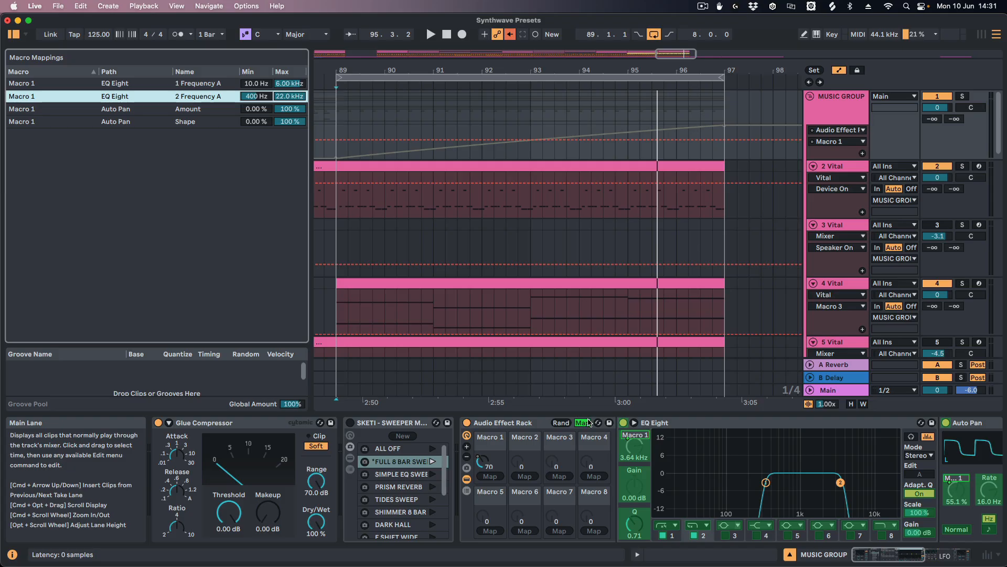
{"action": "left_click", "coordinate": [583, 423]}
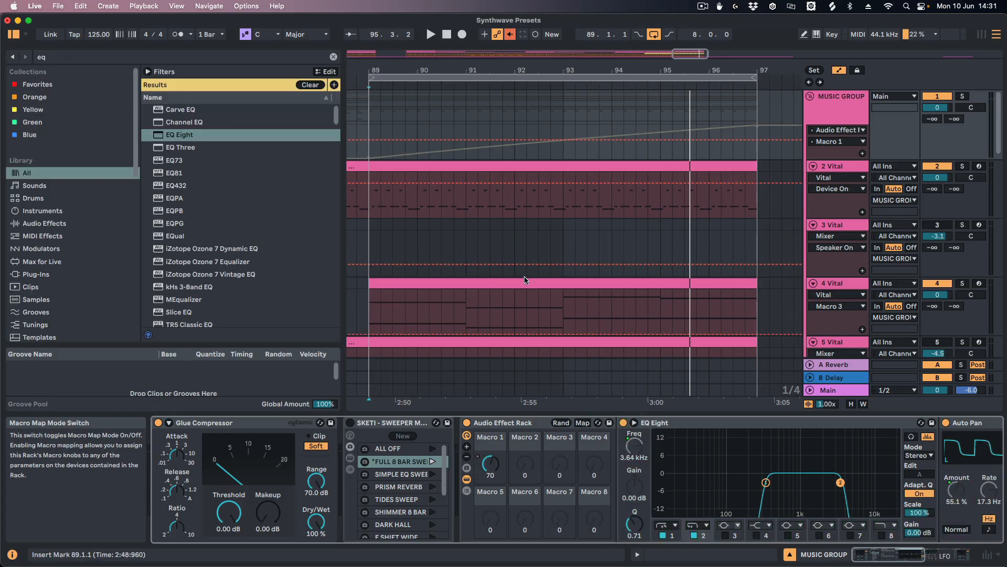
Step: Re-enable the overridden Macro 1 automation and audition the start of the build-up from bar 89
{"action": "left_click", "coordinate": [510, 35]}
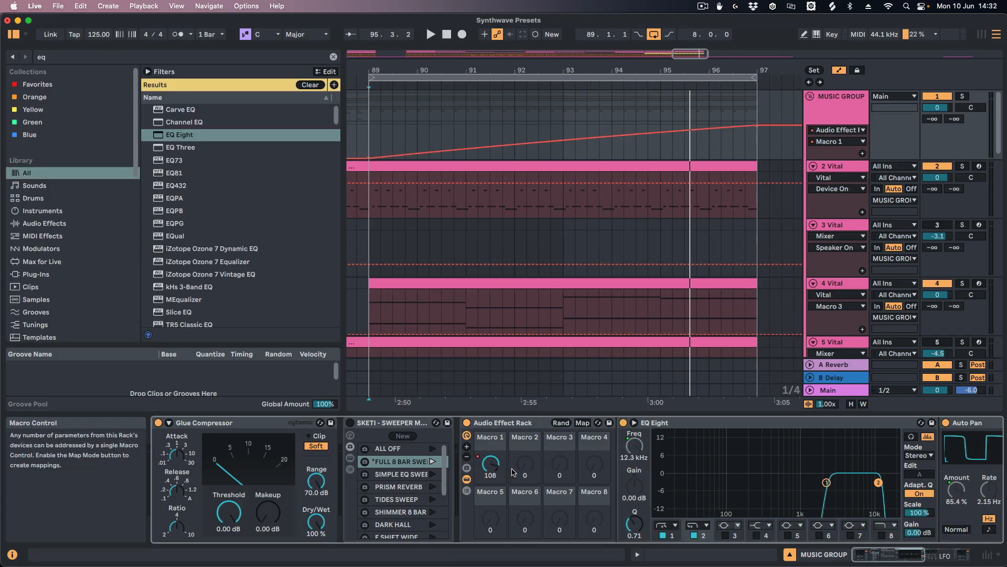
{"action": "key", "text": "space"}
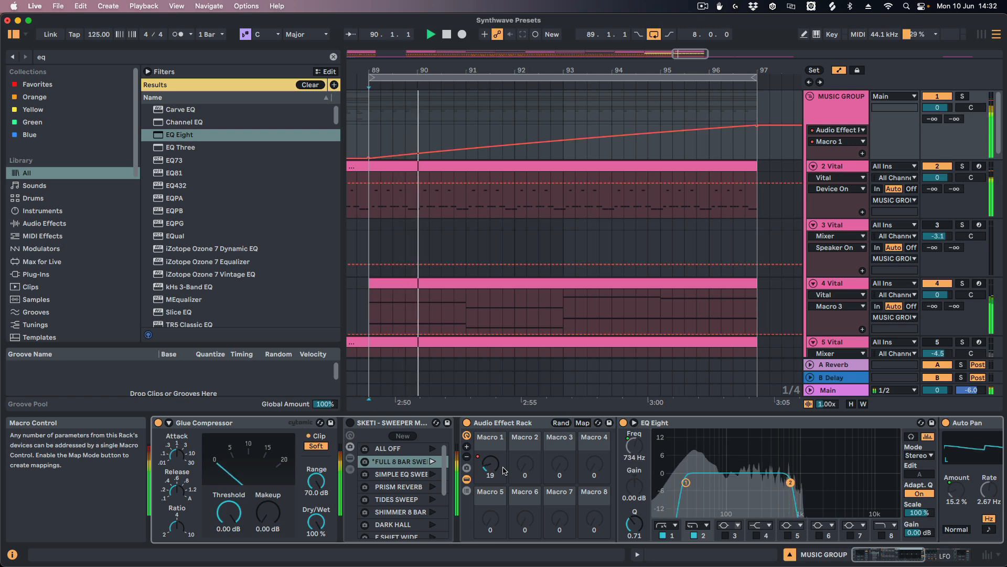
{"action": "key", "text": "space"}
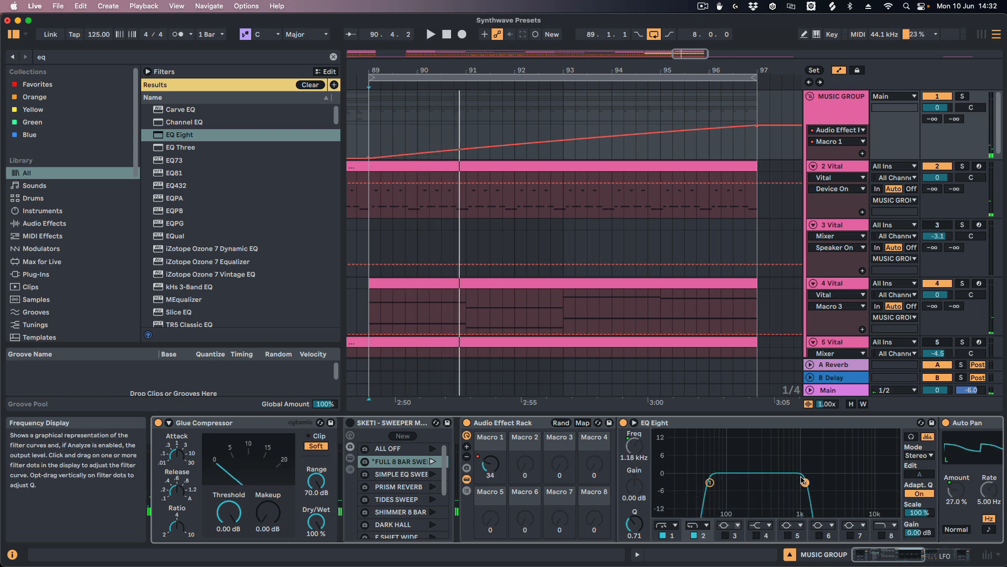
Step: Set the minimum of EQ Eight's 2 Frequency A mapping to 200 Hz and close the macro mappings
{"action": "left_click", "coordinate": [582, 422]}
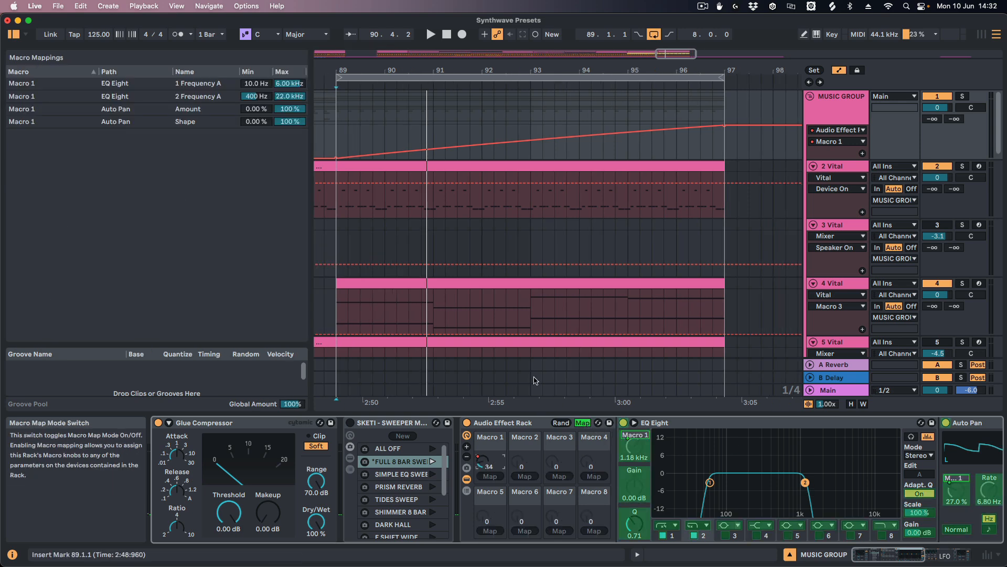
{"action": "left_click", "coordinate": [258, 97]}
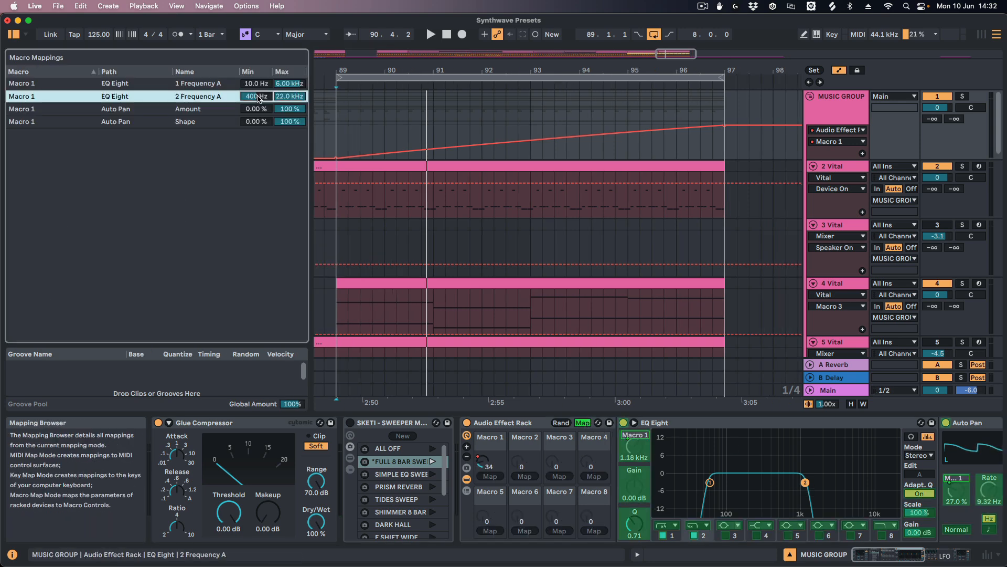
{"action": "type", "text": "200"}
{"action": "key", "text": "Return"}
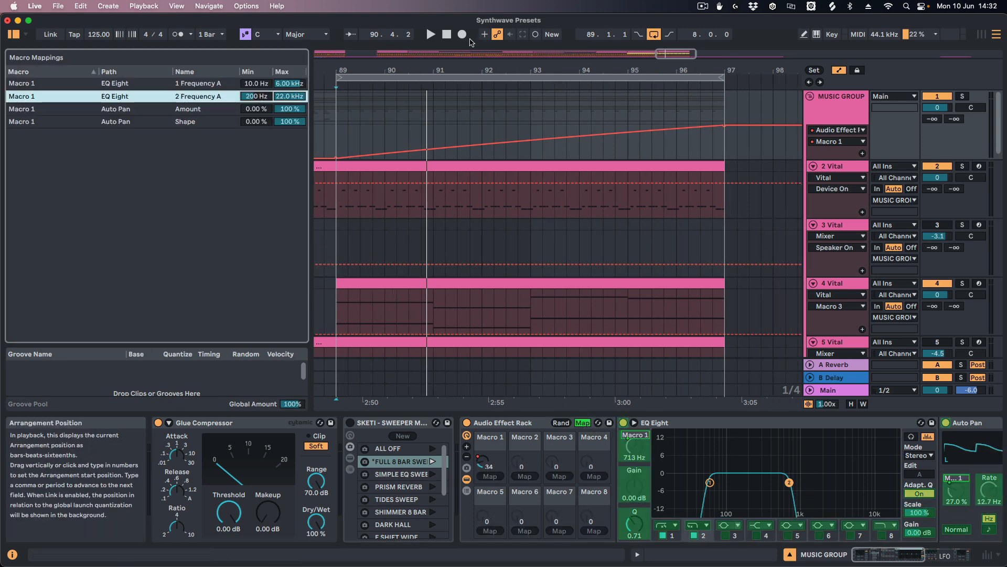
{"action": "key", "text": "super+m"}
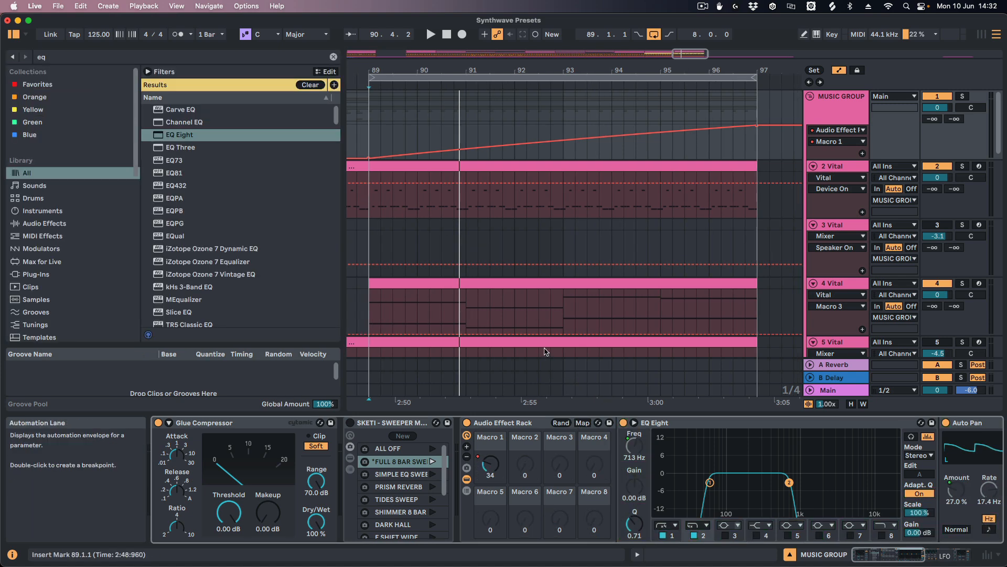
Step: Play back the full eight-bar build-up and review the Macro 1 mappings
{"action": "key", "text": "space"}
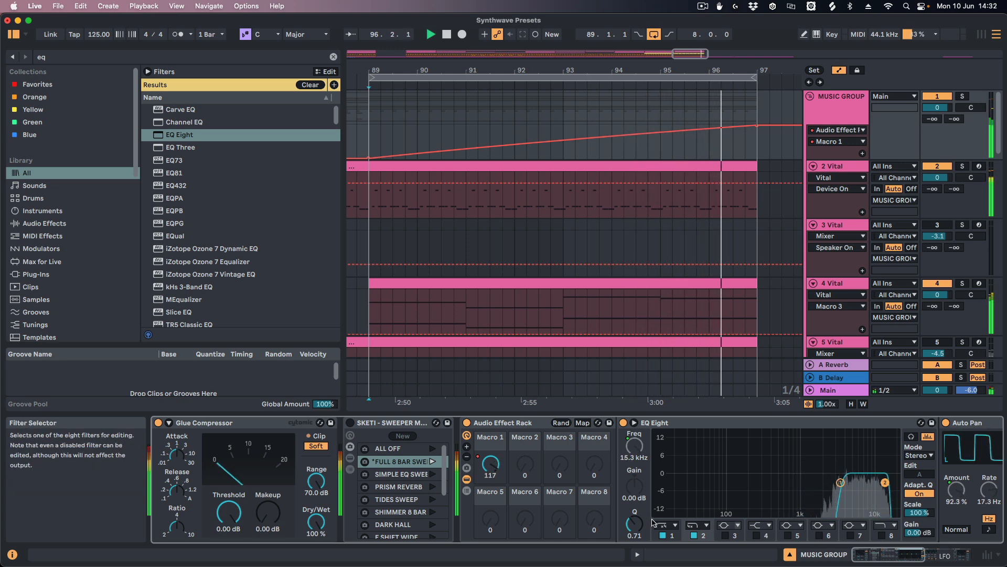
{"action": "key", "text": "space"}
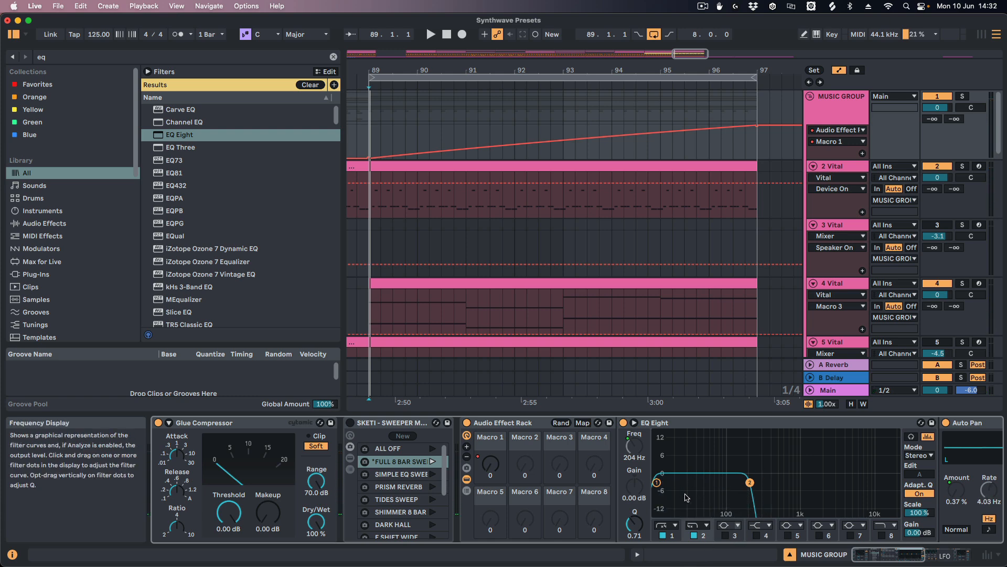
{"action": "left_click", "coordinate": [582, 422]}
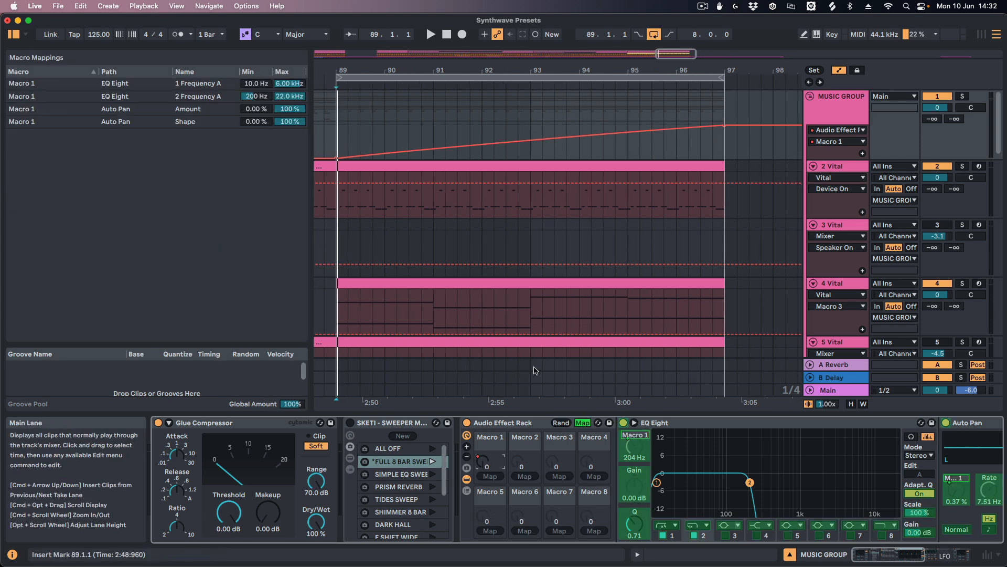
{"action": "left_click", "coordinate": [583, 423]}
Step: Find Hybrid Reverb in the browser and insert it in the Audio Effect Rack ahead of EQ Eight
{"action": "key", "text": "super+f"}
{"action": "type", "text": "reverb"}
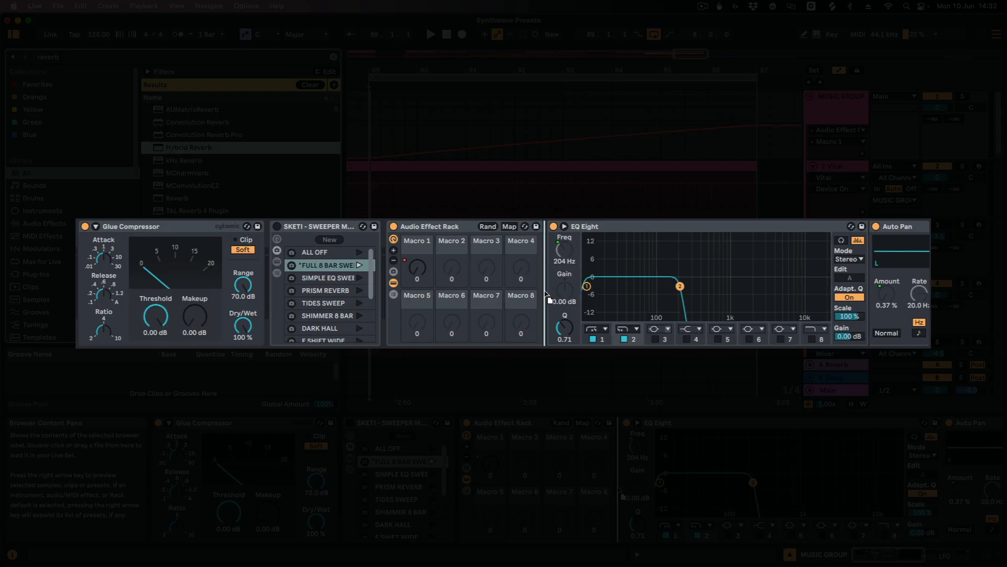
{"action": "left_click_drag", "start_coordinate": [619, 488], "coordinate": [621, 493]}
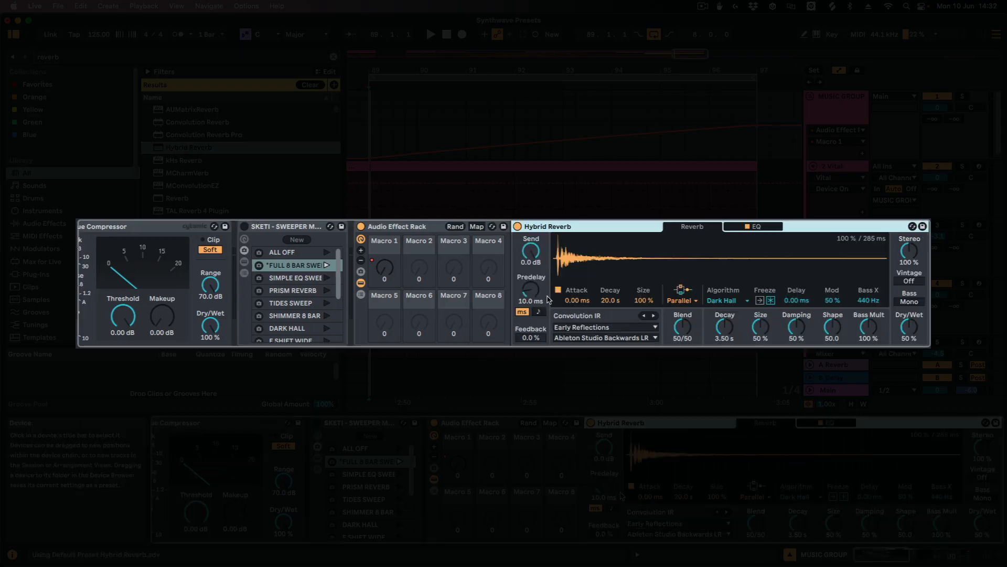
Step: Map Hybrid Reverb's Dry/Wet to Macro 1
{"action": "left_click_drag", "start_coordinate": [873, 556], "coordinate": [884, 557]}
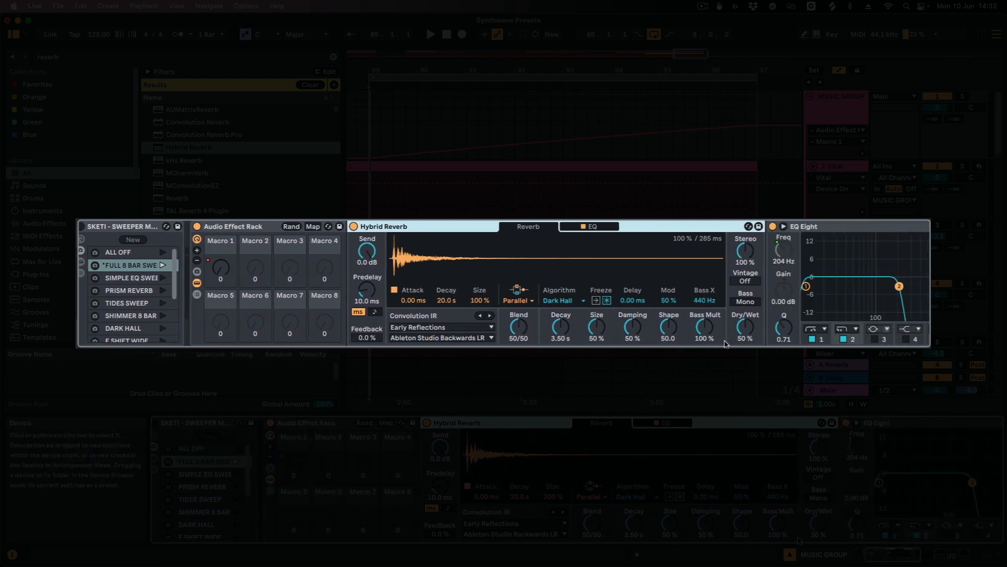
{"action": "right_click", "coordinate": [742, 328]}
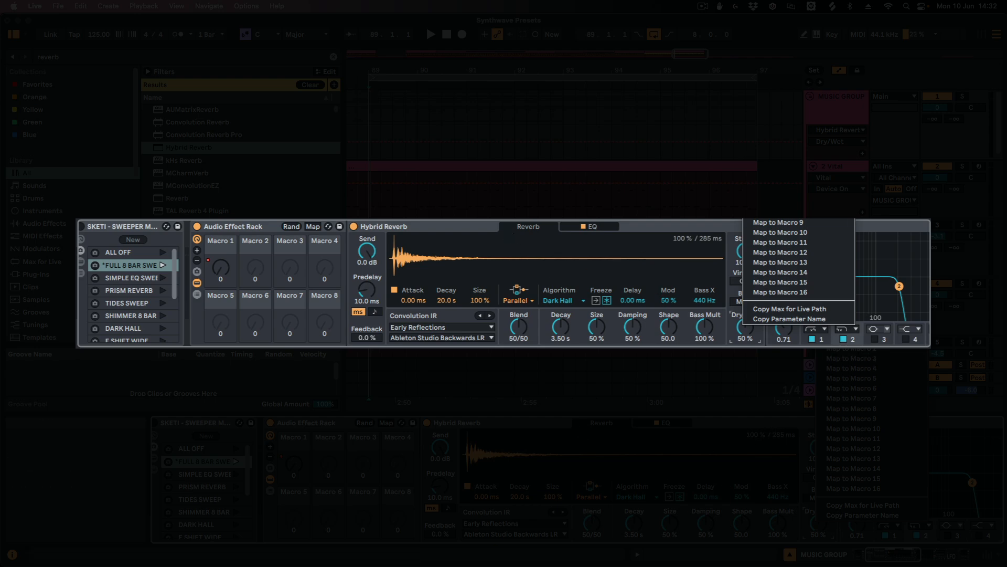
{"action": "left_click", "coordinate": [850, 338]}
Step: Adjust filter 1 in Hybrid Reverb's EQ to a low cut at about 1.06 kHz
{"action": "left_click", "coordinate": [608, 225]}
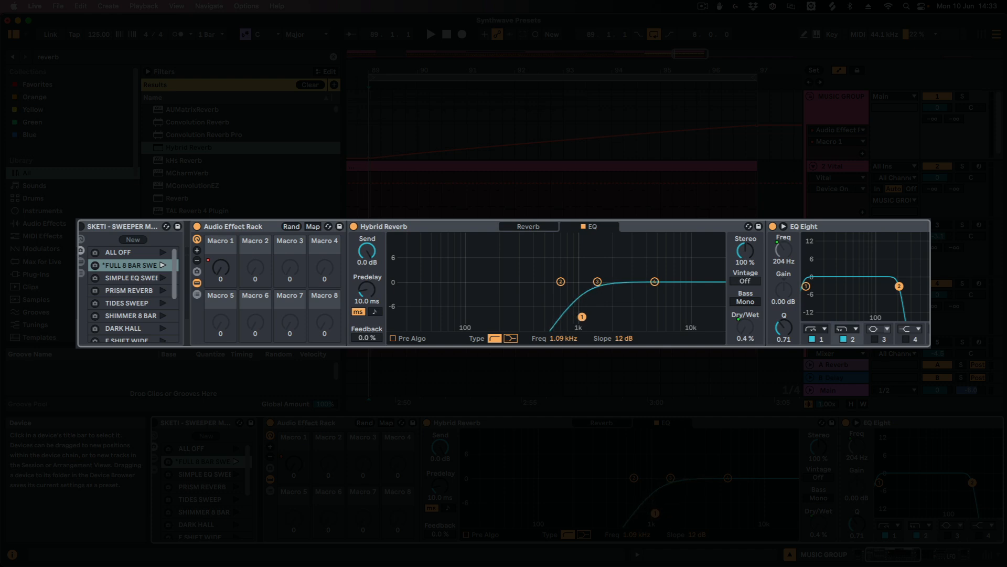
{"action": "left_click", "coordinate": [531, 227]}
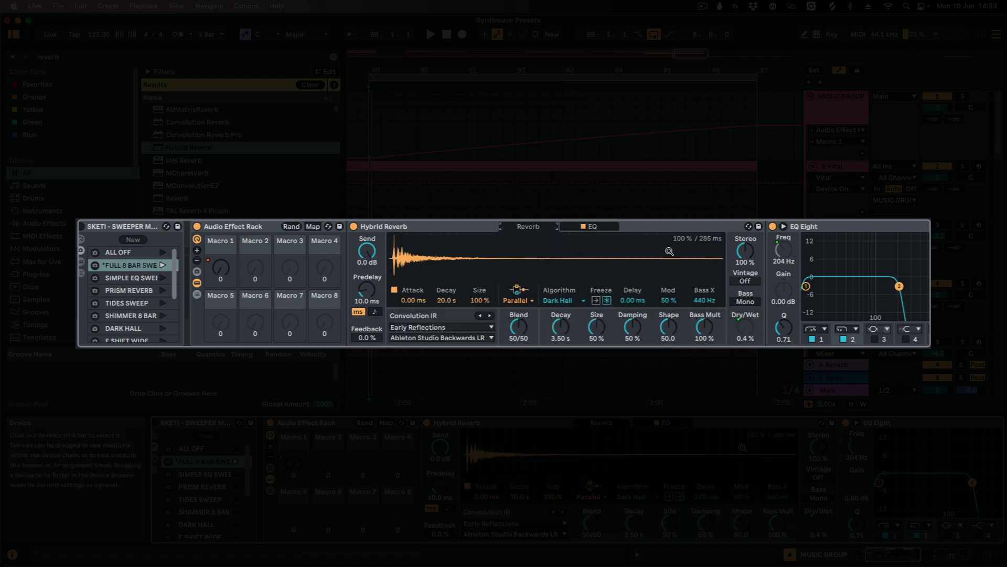
{"action": "left_click", "coordinate": [609, 227]}
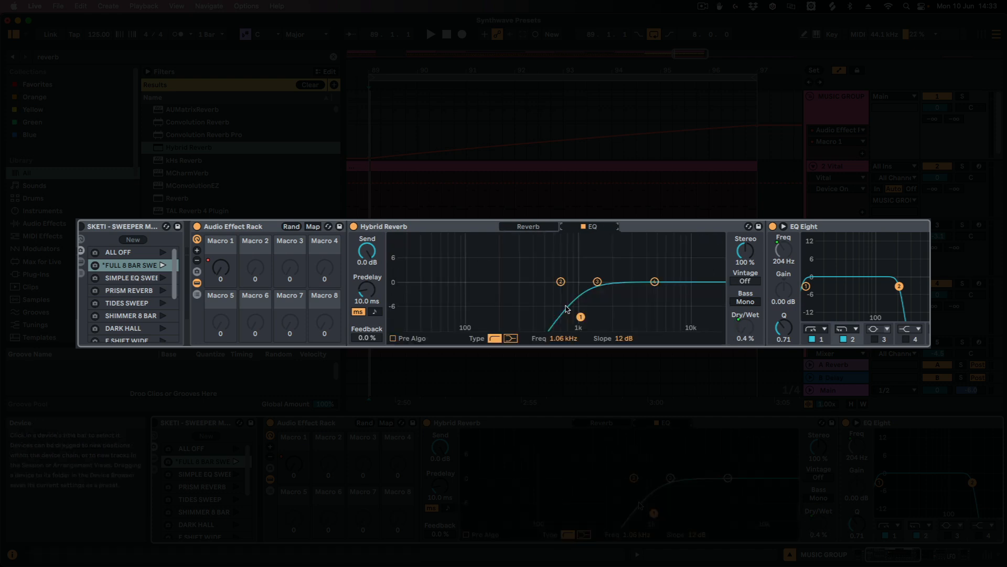
Step: Set Hybrid Reverb's Blend to 0/100 with Dark Hall as the algorithm
{"action": "left_click", "coordinate": [534, 227]}
{"action": "left_click_drag", "start_coordinate": [518, 327], "coordinate": [518, 351]}
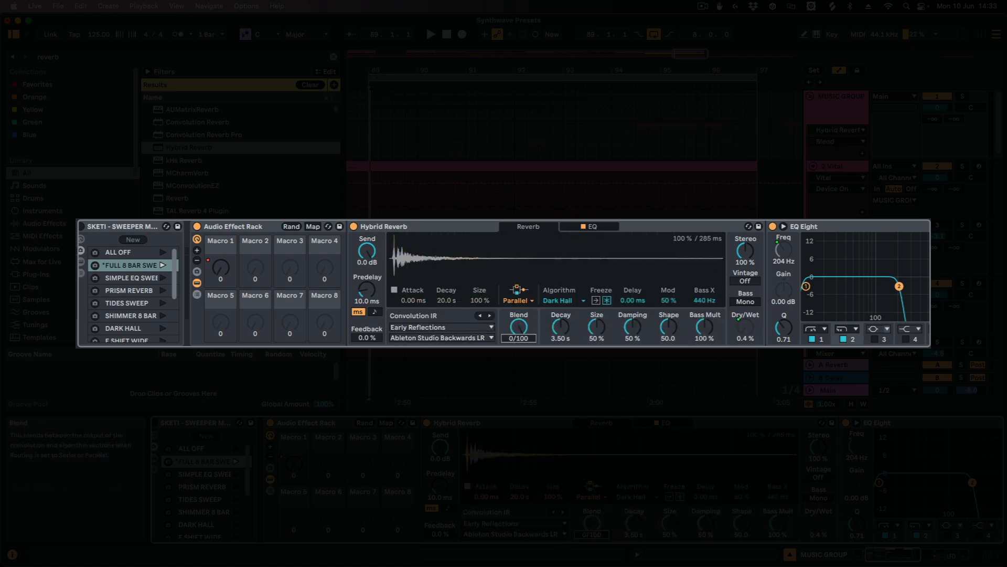
{"action": "left_click", "coordinate": [549, 303]}
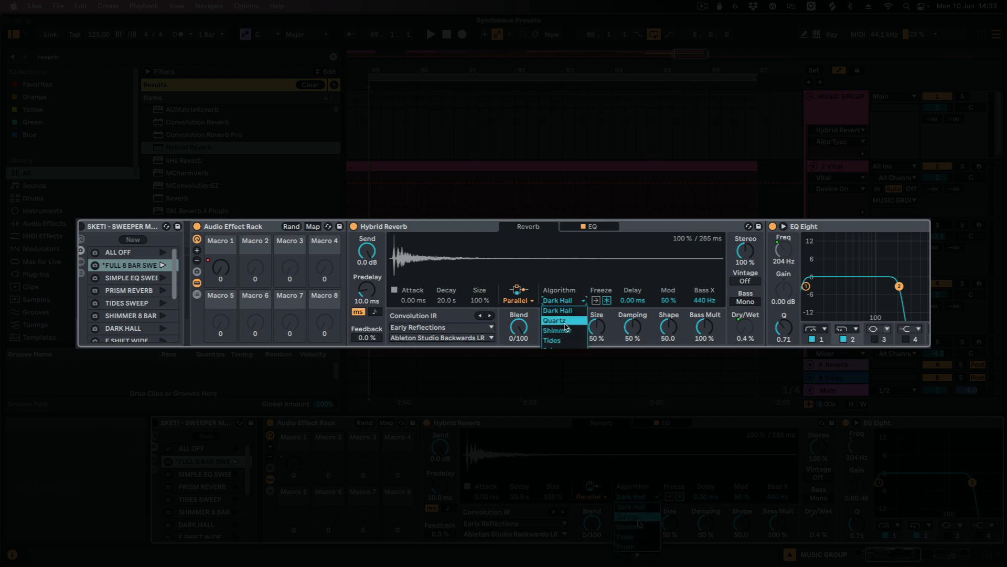
{"action": "left_click", "coordinate": [570, 311]}
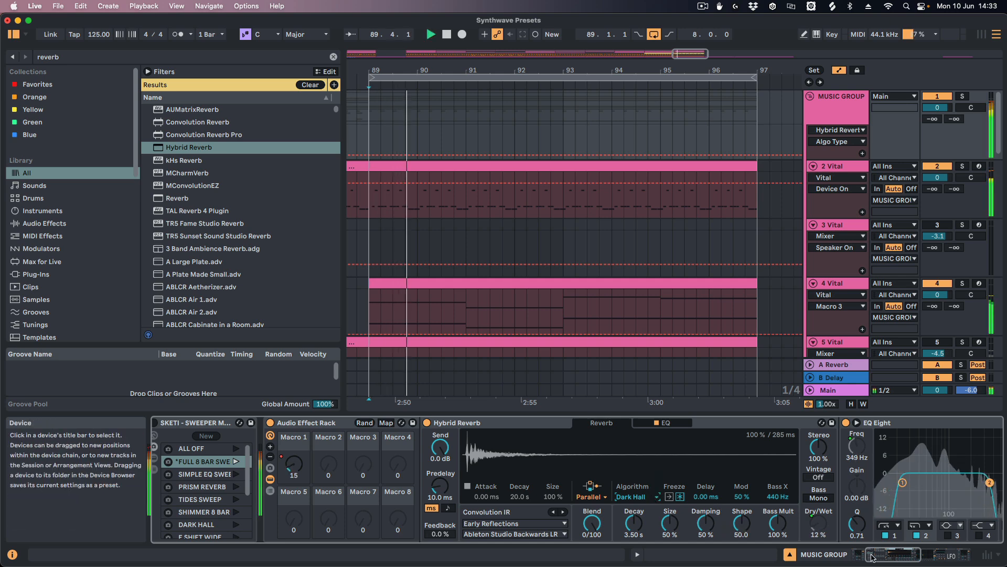
Step: Audition the build-up with the reverb and move EQ Eight in front of Hybrid Reverb
{"action": "left_click_drag", "start_coordinate": [879, 559], "coordinate": [891, 560]}
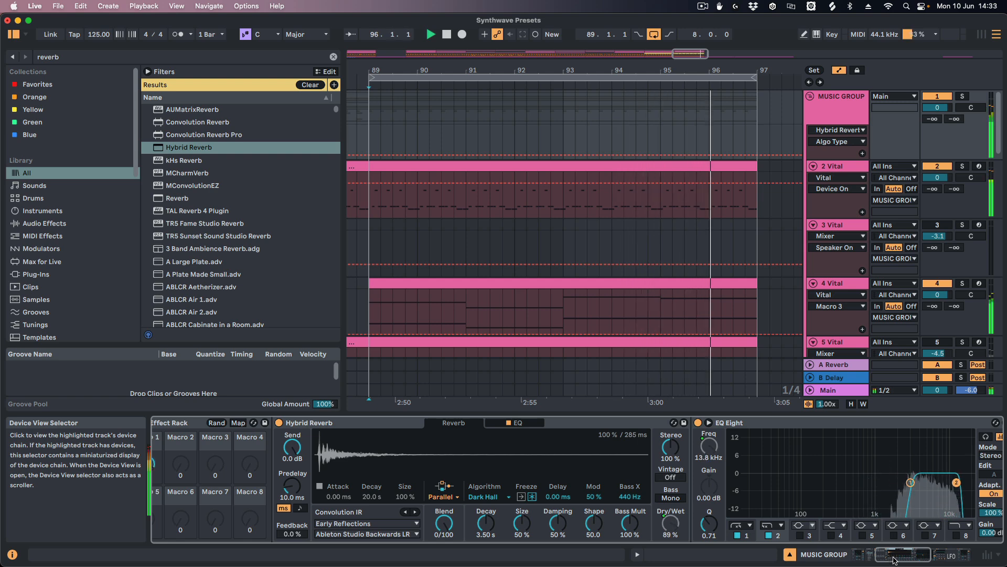
{"action": "left_click_drag", "start_coordinate": [890, 560], "coordinate": [893, 560]}
{"action": "key", "text": "space"}
{"action": "left_click_drag", "start_coordinate": [747, 423], "coordinate": [329, 481]}
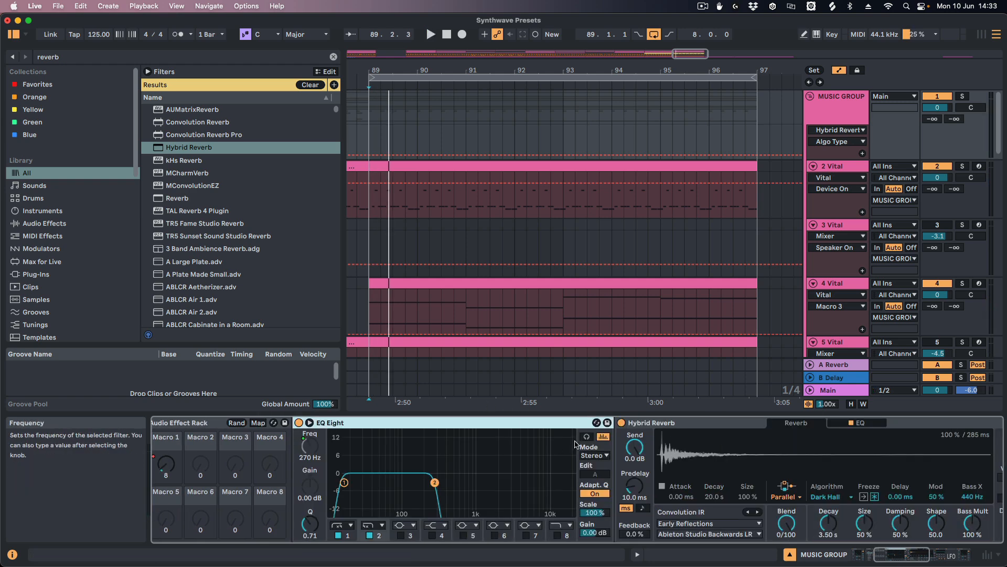
Step: Bypass EQ Eight and audition the eight-bar build-up with only the reverb and Auto Pan
{"action": "left_click", "coordinate": [297, 423]}
{"action": "key", "text": "space"}
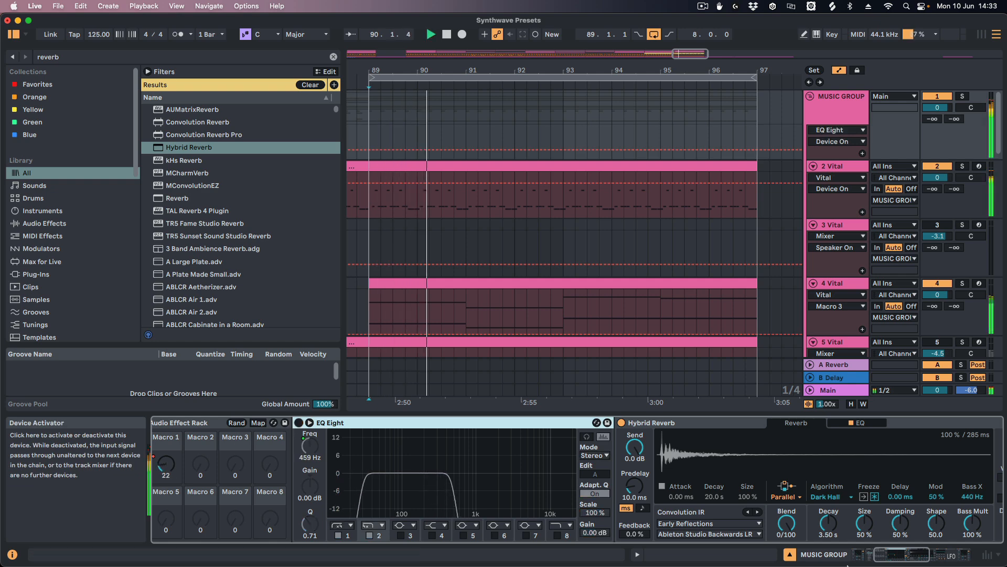
{"action": "left_click", "coordinate": [901, 555]}
{"action": "left_click_drag", "start_coordinate": [901, 555], "coordinate": [903, 554]}
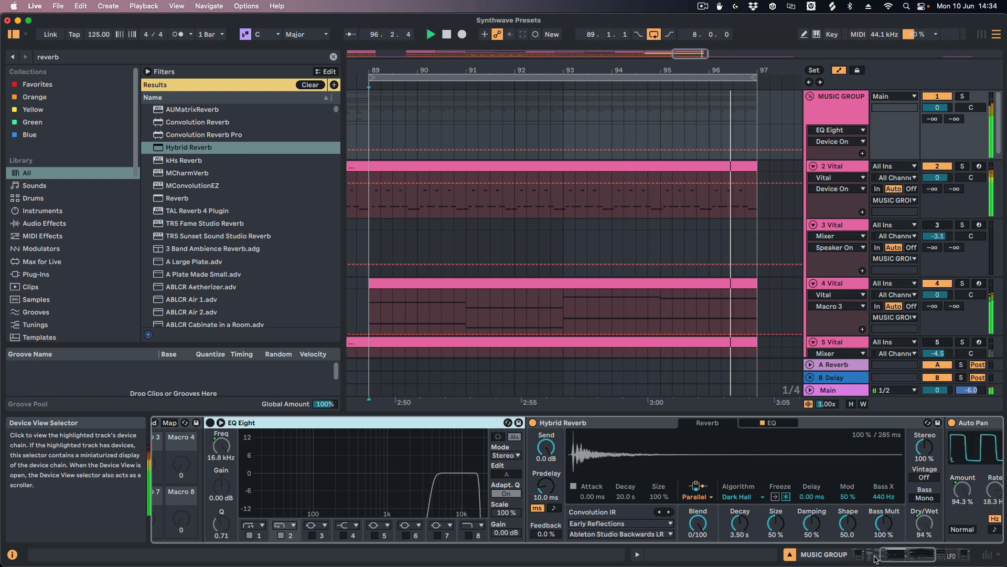
Step: Map Hybrid Reverb's Decay to Macro 1 and turn EQ Eight back on
{"action": "right_click", "coordinate": [741, 529]}
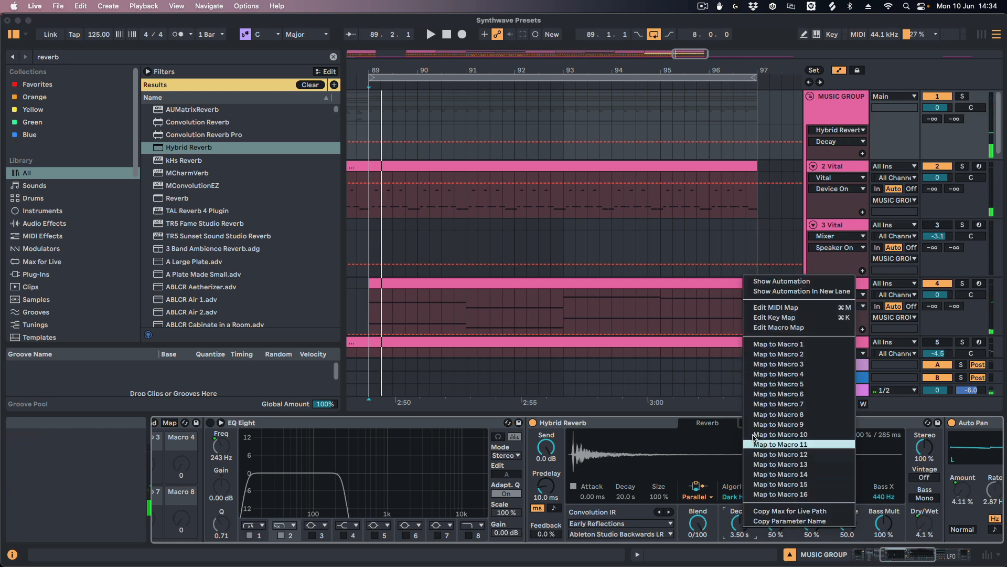
{"action": "left_click", "coordinate": [772, 343]}
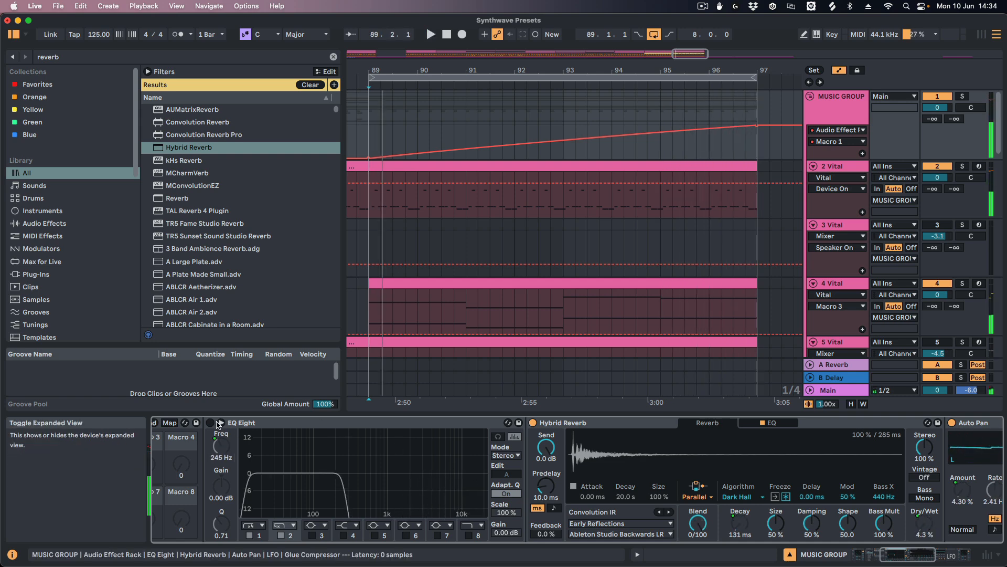
{"action": "left_click", "coordinate": [211, 423]}
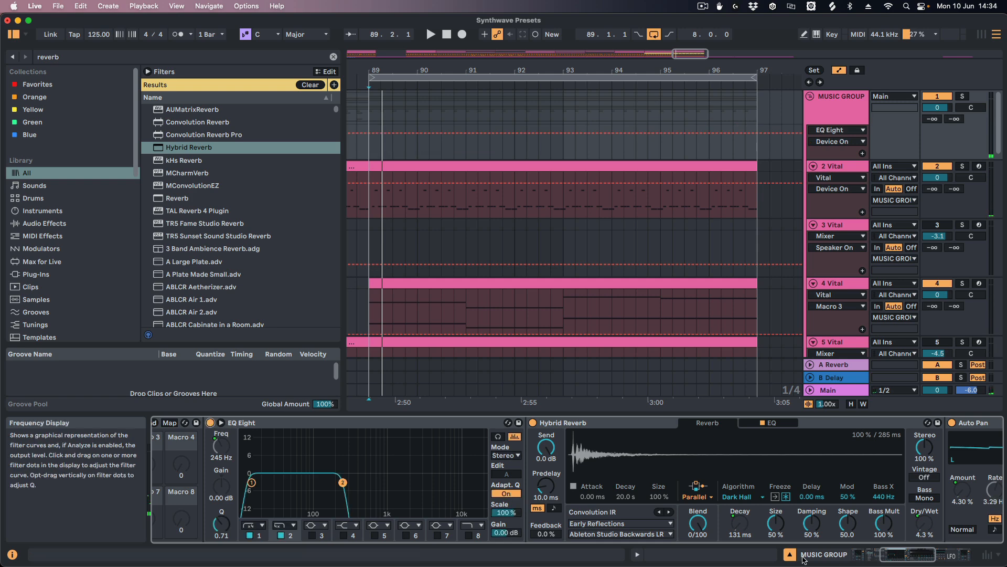
Step: Insert Shifter between Hybrid Reverb and Auto Pan in the rack and set its mode to Freq
{"action": "left_click", "coordinate": [891, 562]}
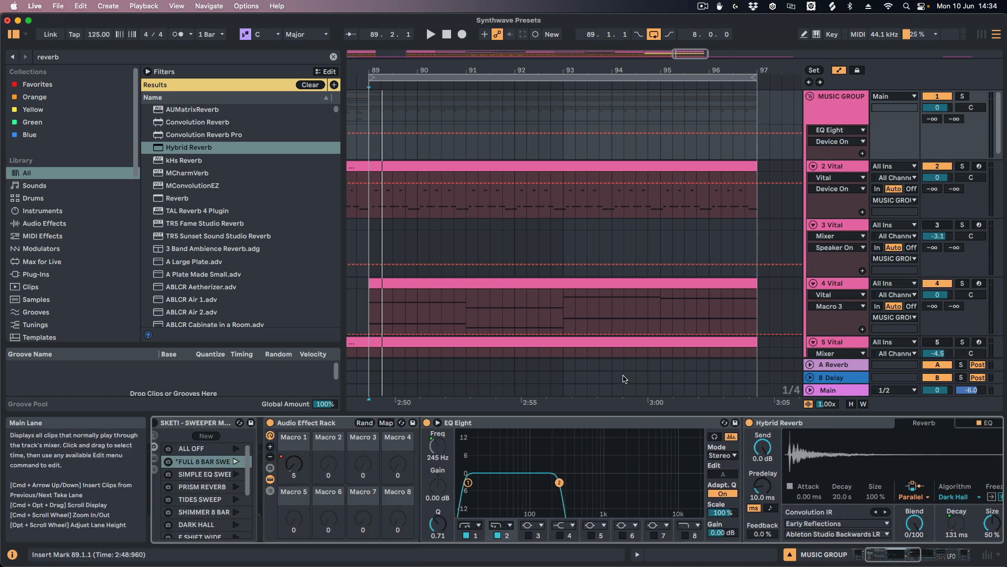
{"action": "key", "text": "super+f"}
{"action": "type", "text": "shifter"}
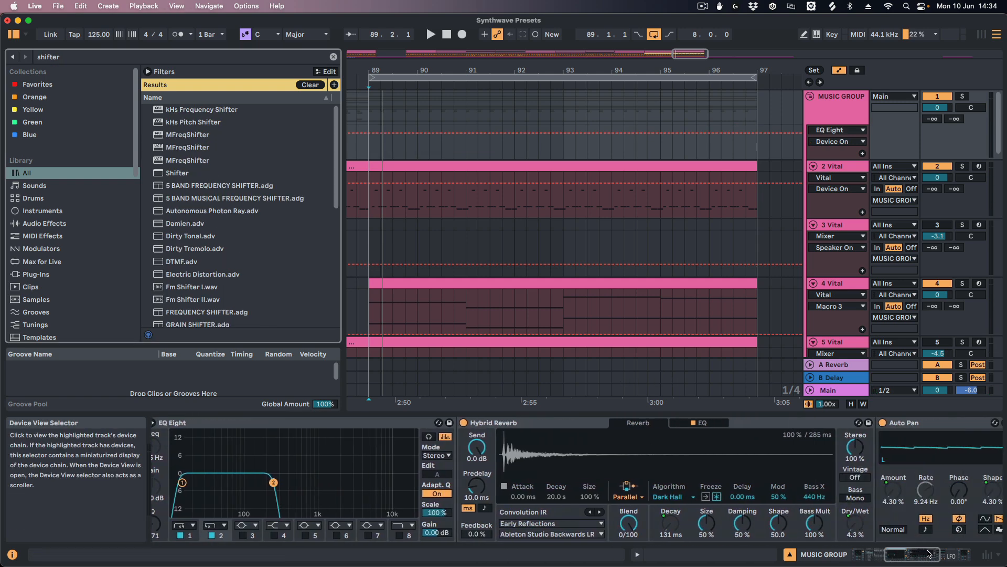
{"action": "double_click", "coordinate": [178, 173]}
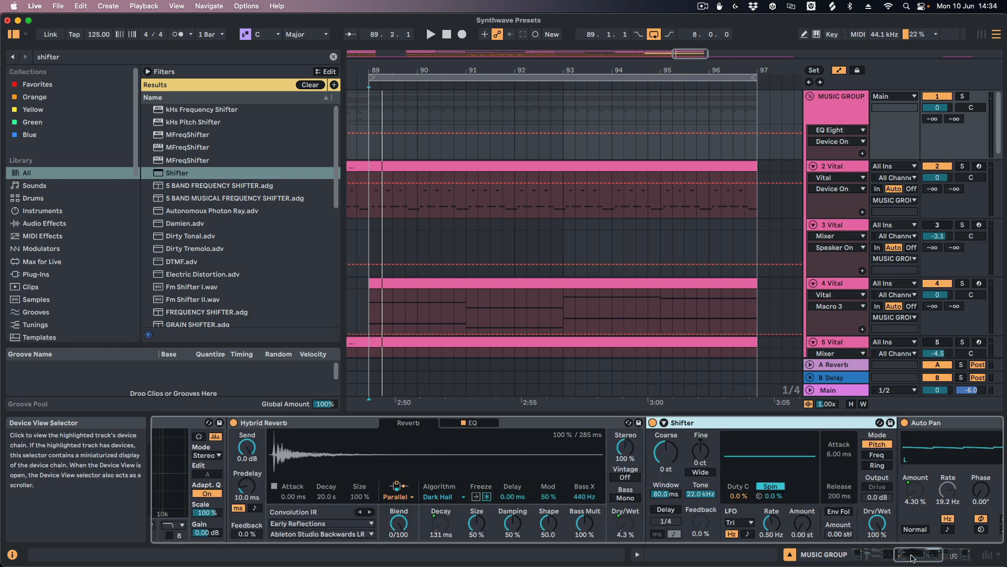
{"action": "left_click", "coordinate": [877, 455]}
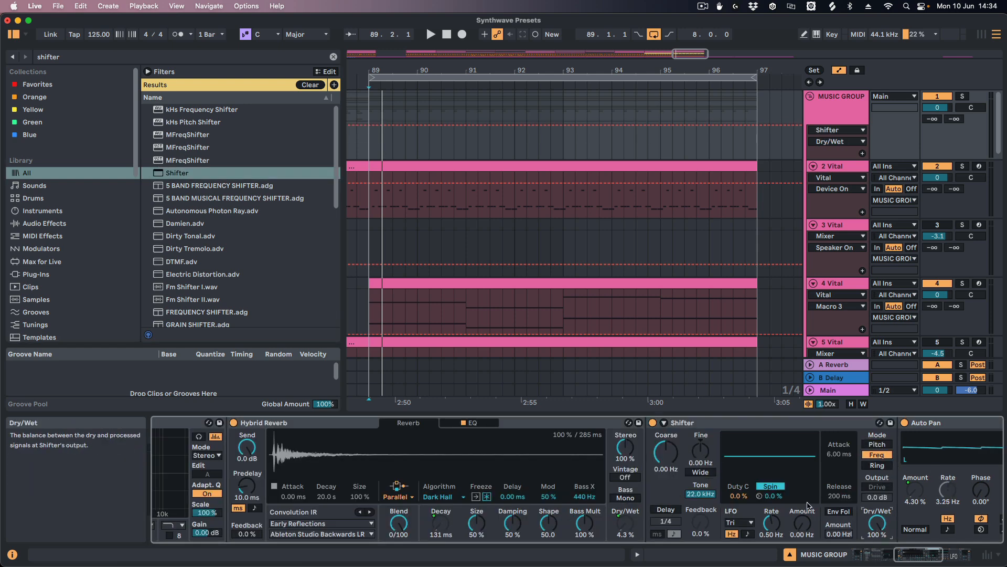
Step: Map Shifter's Fine frequency to Macro 1 and show the rack's macro mappings
{"action": "right_click", "coordinate": [700, 458]}
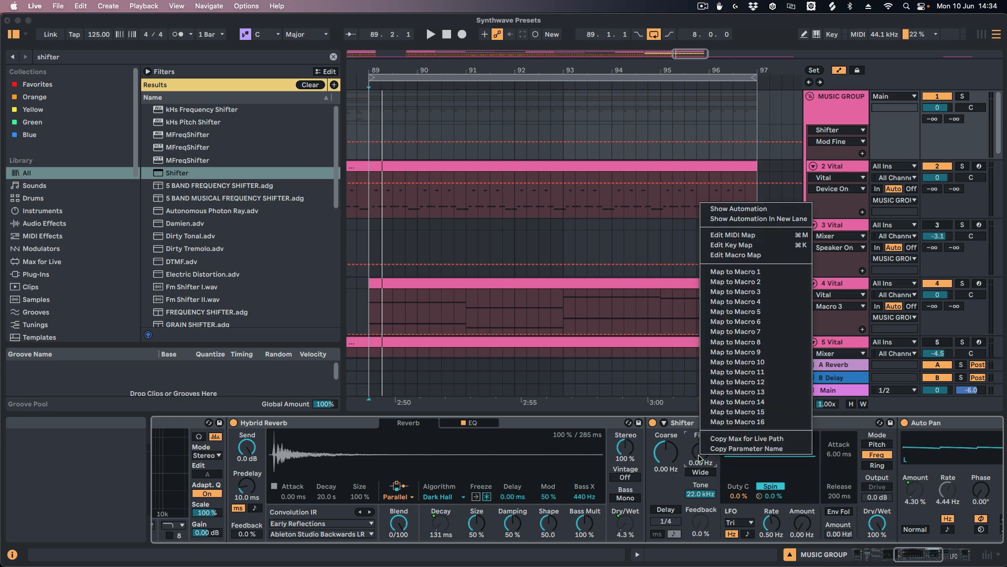
{"action": "left_click", "coordinate": [745, 272]}
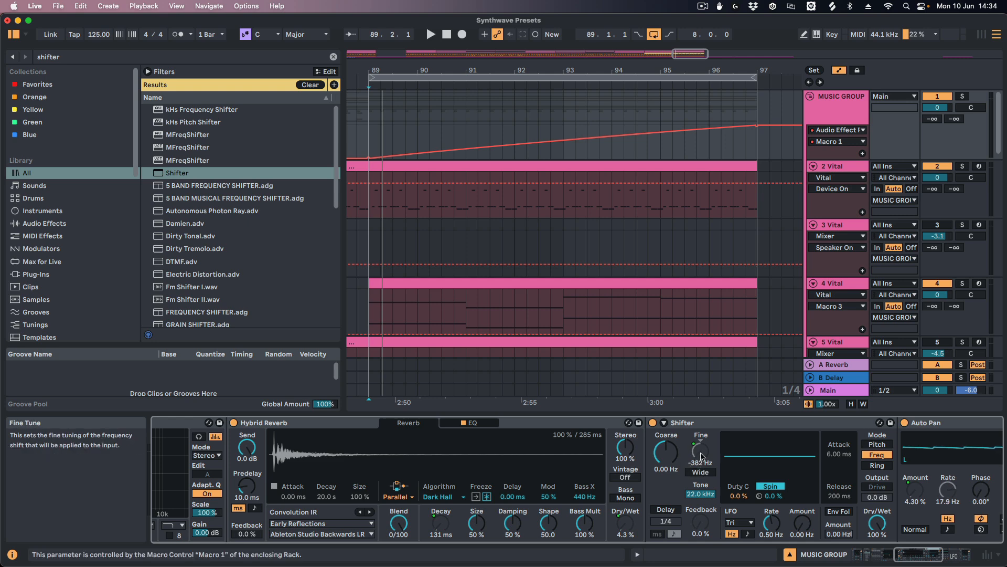
{"action": "left_click_drag", "start_coordinate": [919, 554], "coordinate": [886, 554]}
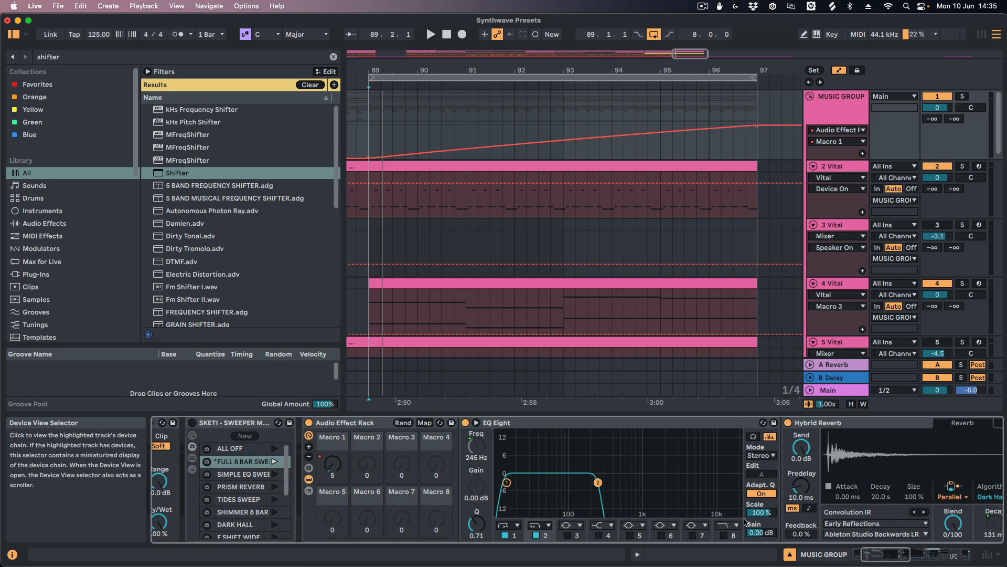
{"action": "left_click", "coordinate": [424, 423]}
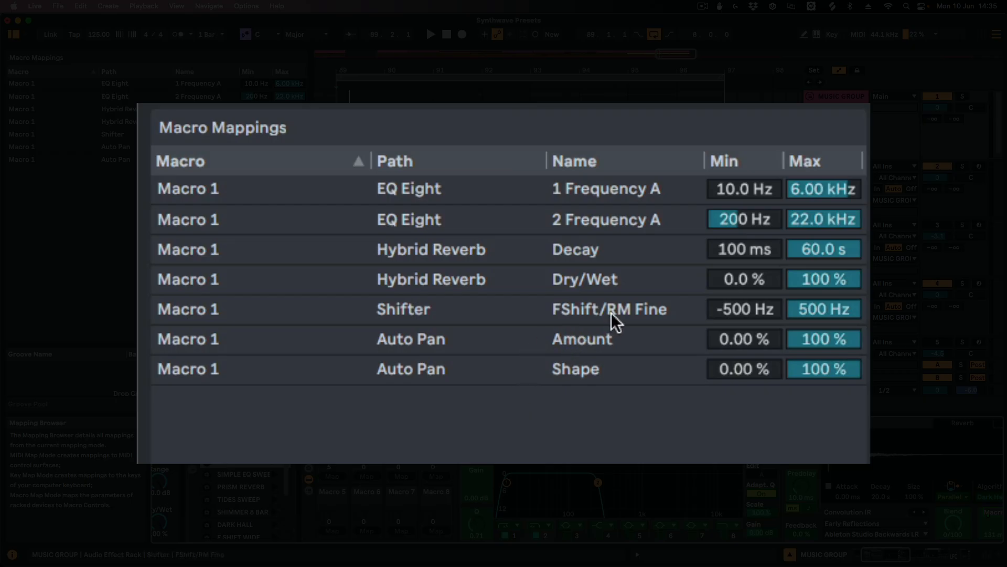
Step: Set the minimum of Shifter's Fine frequency mapping to 0 Hz and play the build-up
{"action": "left_click", "coordinate": [612, 312]}
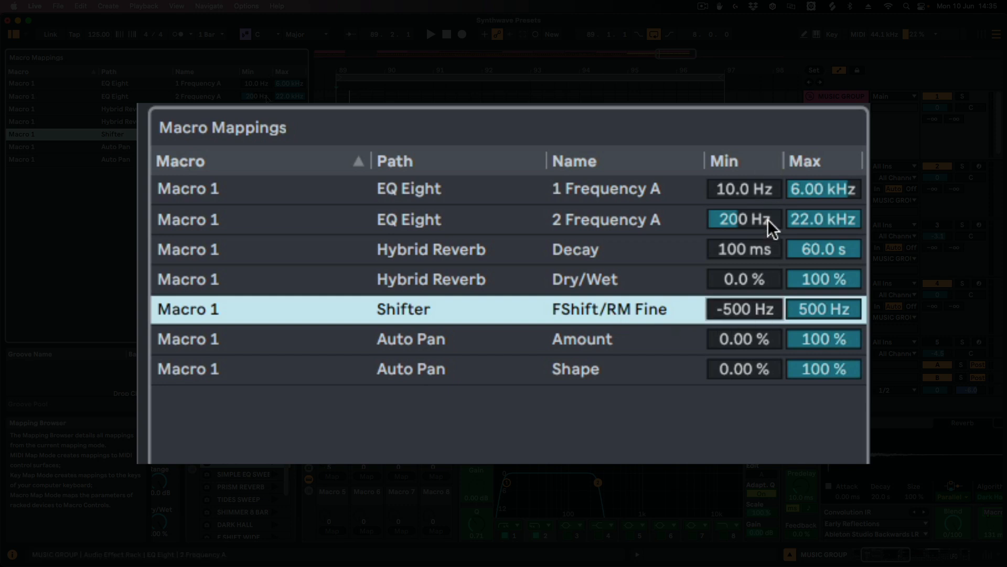
{"action": "type", "text": "0"}
{"action": "key", "text": "Return"}
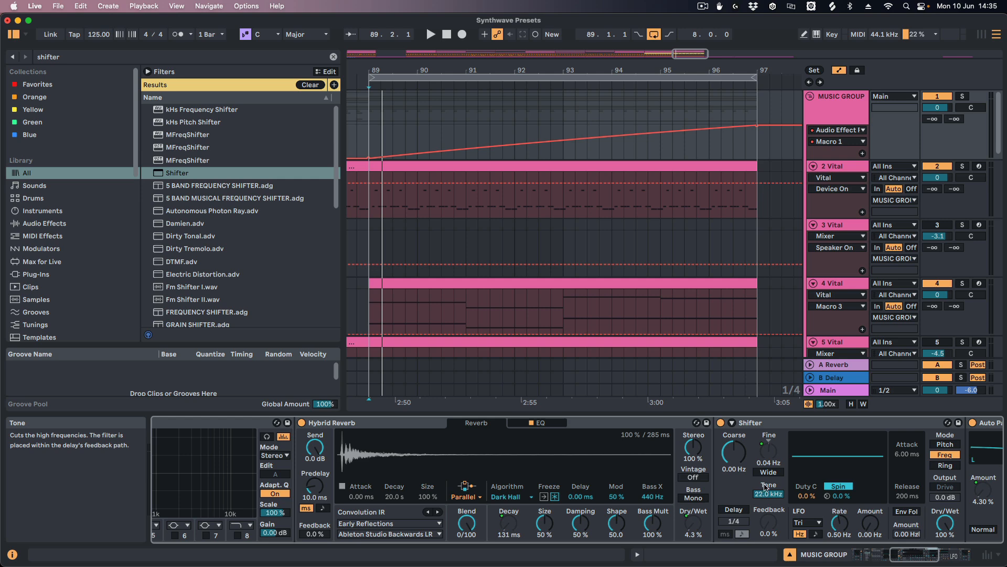
{"action": "key", "text": "space"}
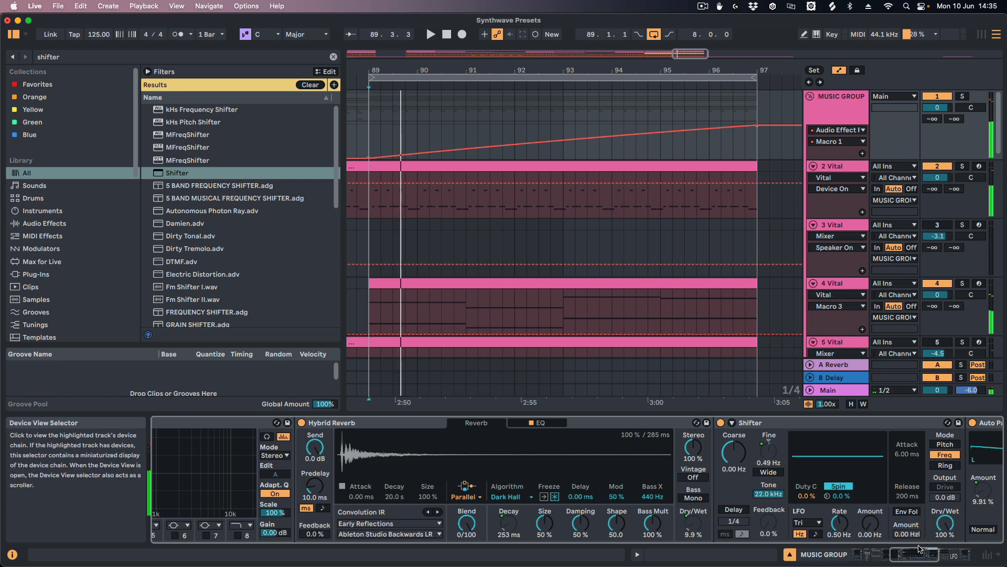
Step: Find the Echo device in the browser and insert it between EQ Eight and Hybrid Reverb in the rack
{"action": "key", "text": "super+f"}
{"action": "type", "text": "echo"}
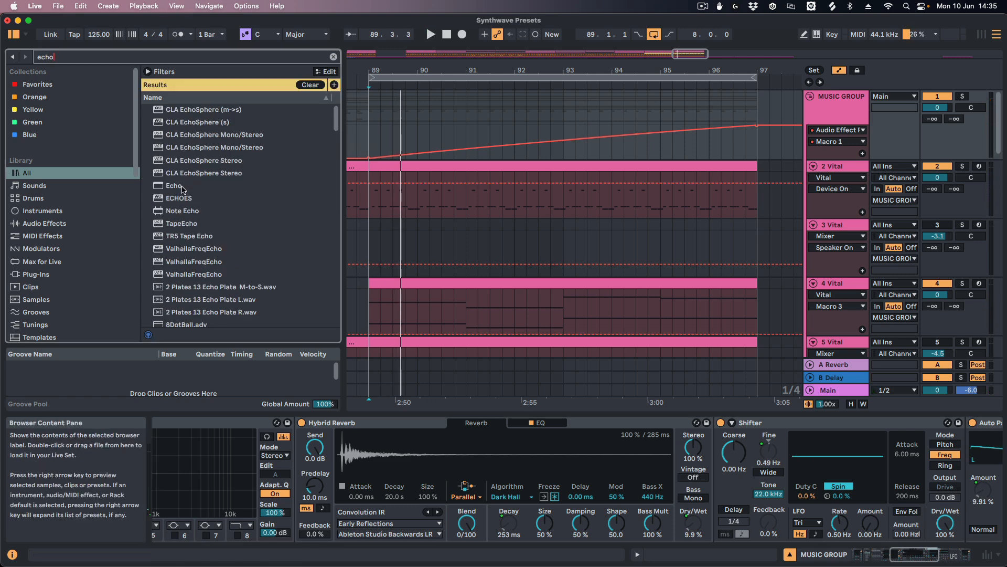
{"action": "left_click_drag", "start_coordinate": [182, 190], "coordinate": [302, 441]}
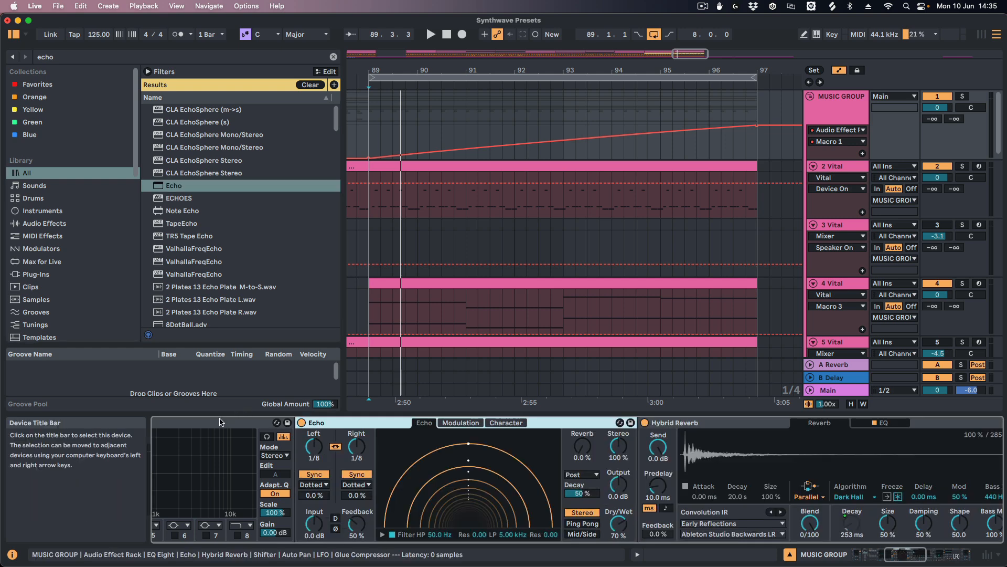
Step: Move EQ Eight further down the effect rack so it sits between Shifter and Auto Pan
{"action": "left_click_drag", "start_coordinate": [221, 424], "coordinate": [883, 456]}
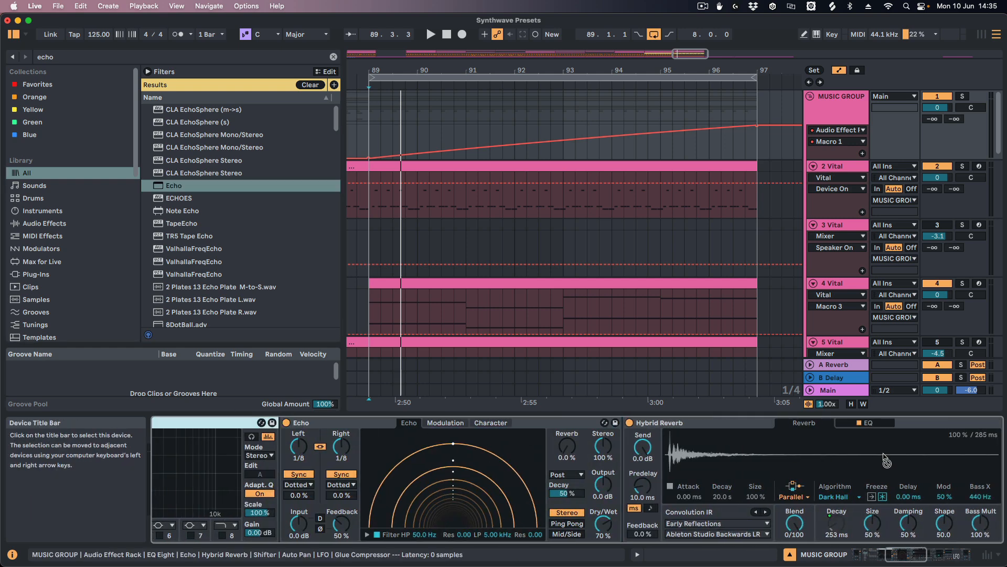
{"action": "left_click_drag", "start_coordinate": [973, 466], "coordinate": [898, 477]}
{"action": "left_click_drag", "start_coordinate": [915, 557], "coordinate": [871, 558]}
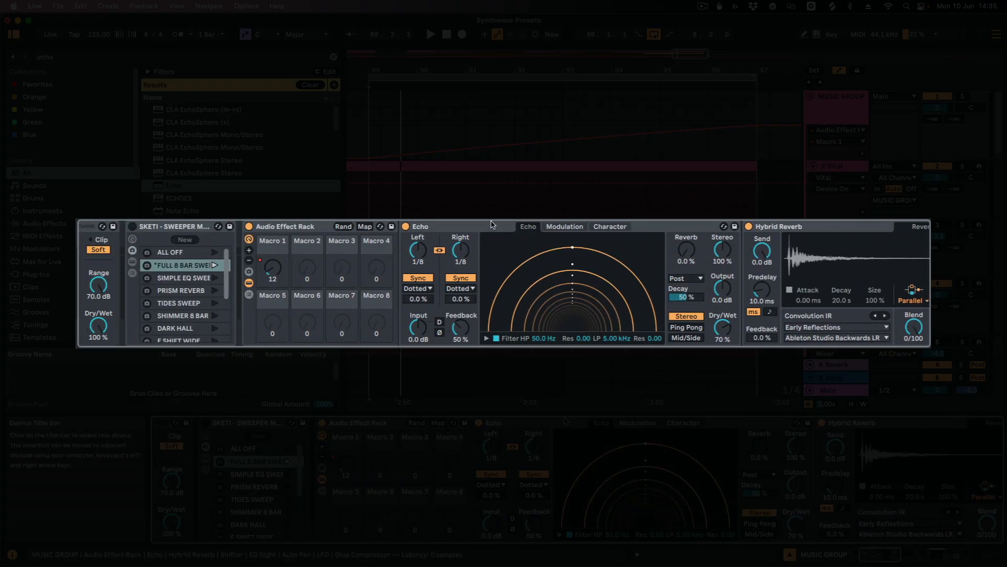
Step: Switch Echo's delay from Sync to Time mode, with a 2.50 s delay time and 98% feedback
{"action": "left_click", "coordinate": [492, 225]}
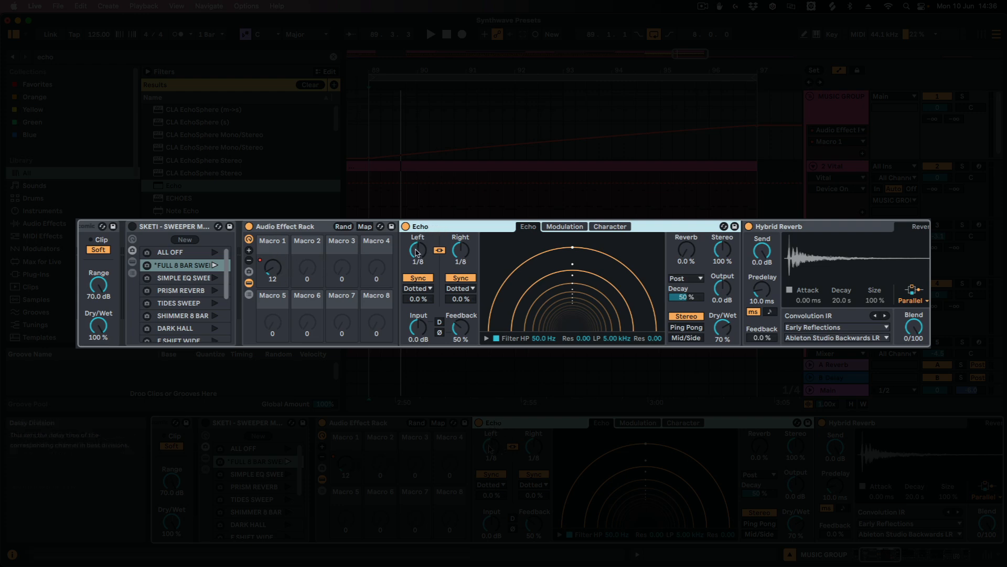
{"action": "left_click", "coordinate": [418, 277]}
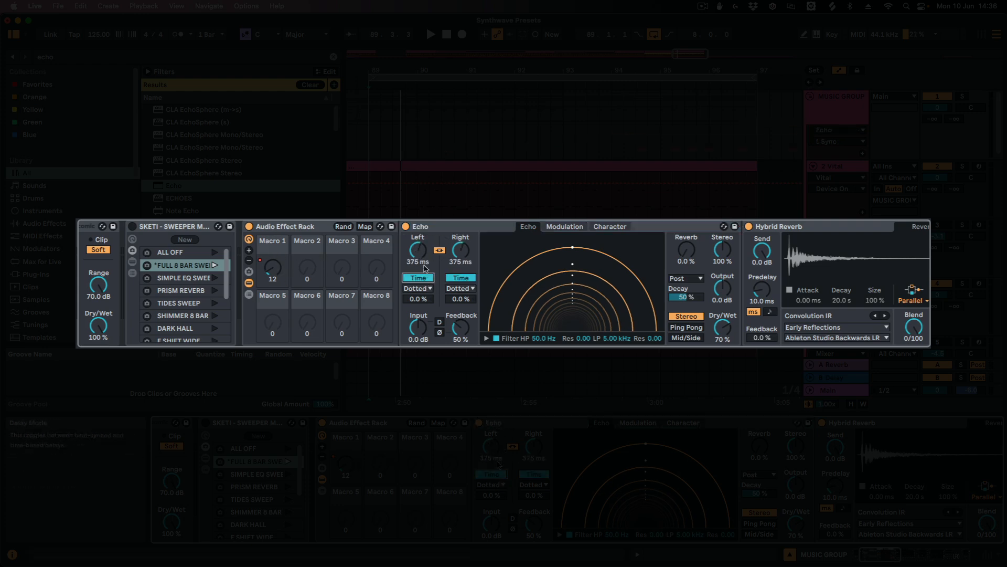
{"action": "left_click_drag", "start_coordinate": [419, 257], "coordinate": [419, 226]}
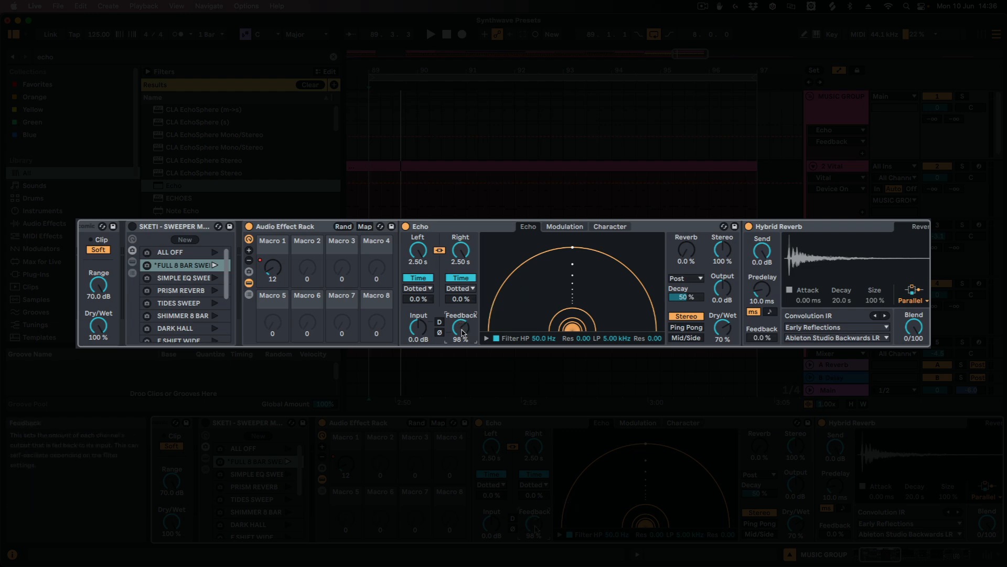
Step: Map Echo's left delay time to Macro 1 with a range from 1.38 s down to 1.00 ms
{"action": "right_click", "coordinate": [420, 256]}
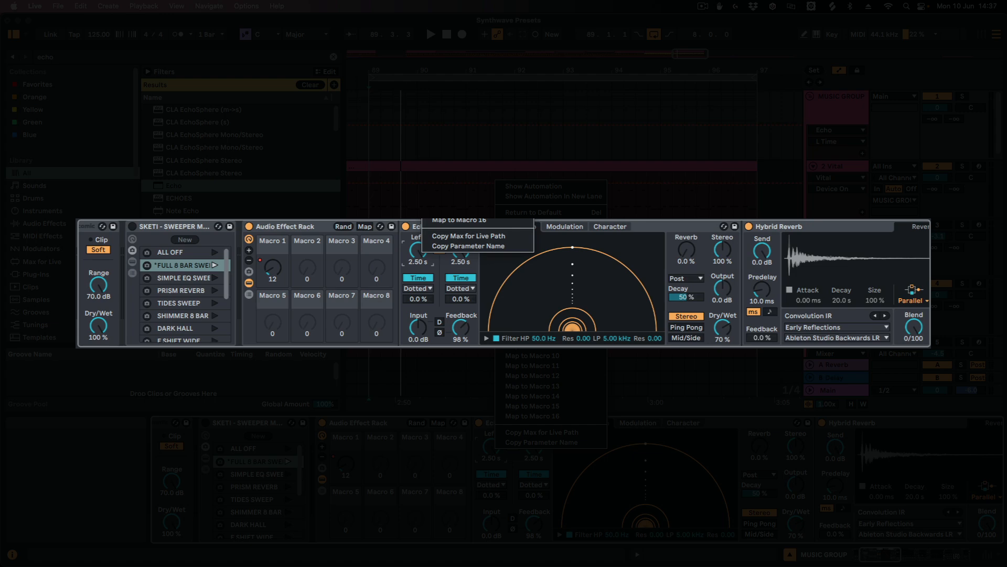
{"action": "left_click", "coordinate": [527, 265]}
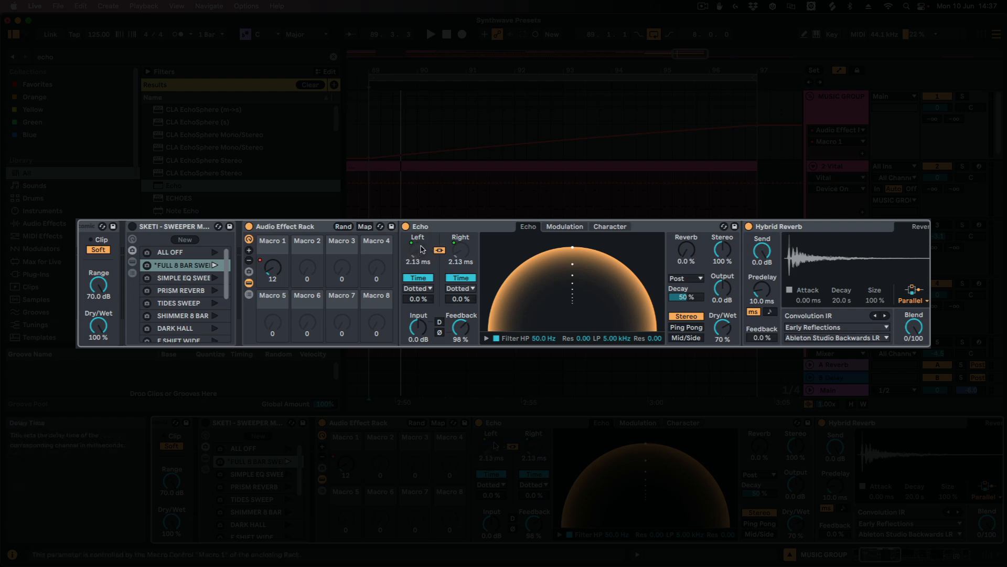
{"action": "left_click", "coordinate": [438, 423]}
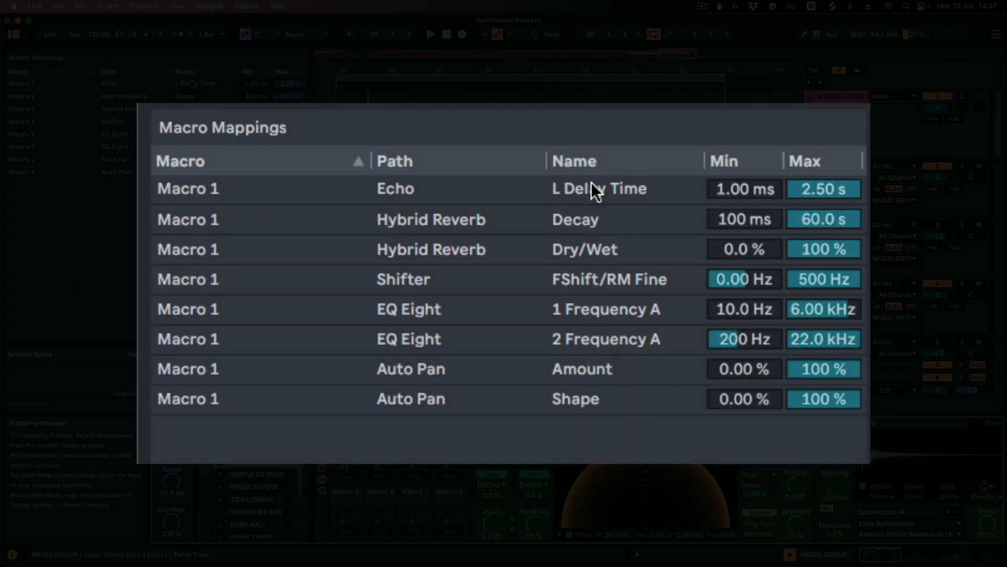
{"action": "left_click_drag", "start_coordinate": [742, 187], "coordinate": [741, 158]}
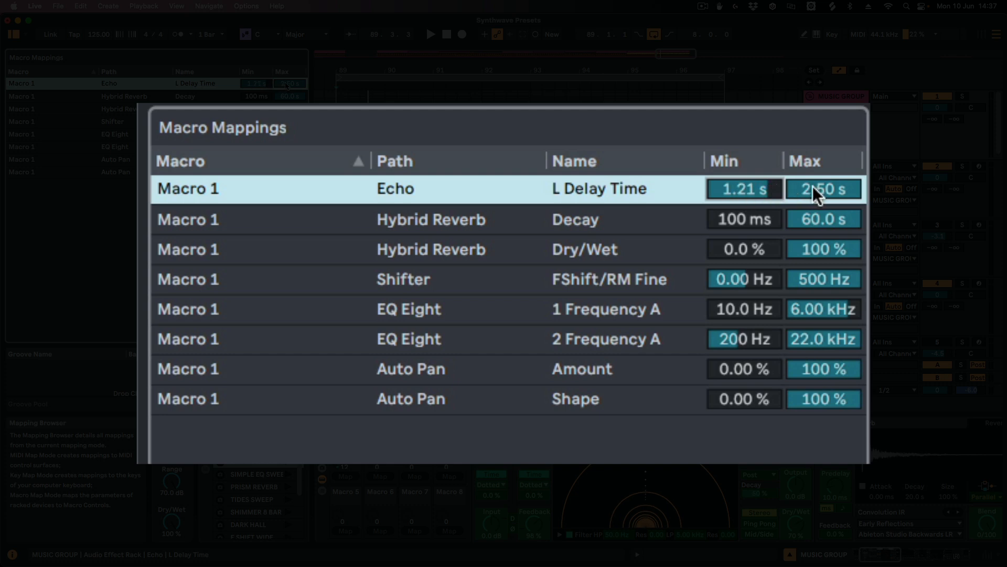
{"action": "left_click_drag", "start_coordinate": [813, 185], "coordinate": [813, 247]}
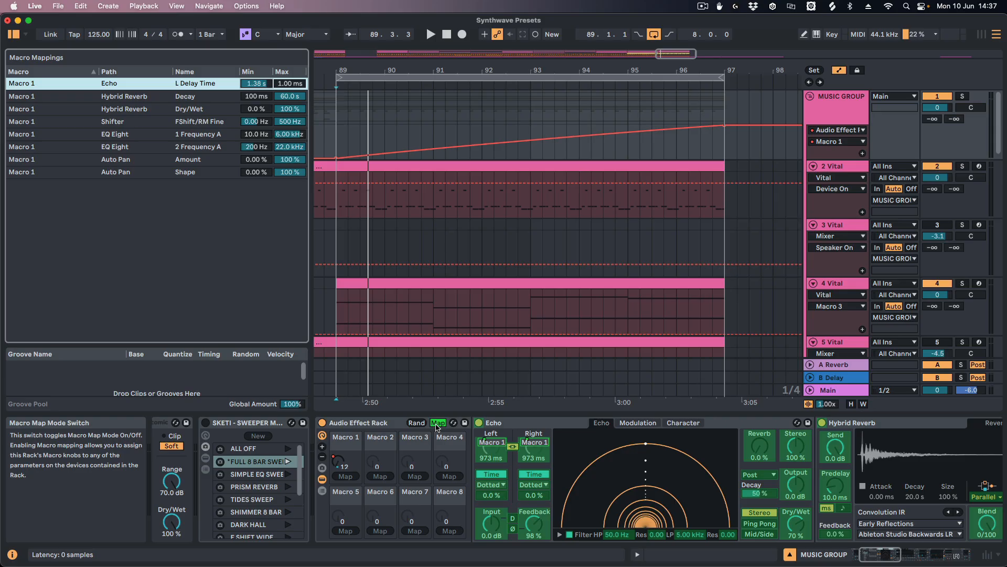
{"action": "left_click", "coordinate": [440, 423]}
Step: Bypass Hybrid Reverb, Shifter and EQ Eight and audition the build-up with Echo active
{"action": "key", "text": "space"}
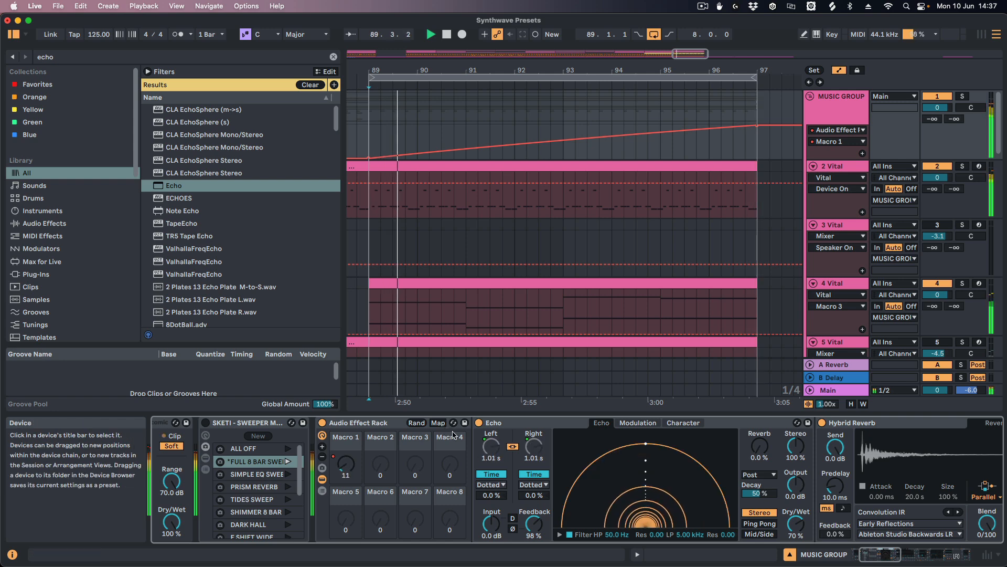
{"action": "left_click", "coordinate": [877, 562]}
{"action": "left_click_drag", "start_coordinate": [877, 562], "coordinate": [898, 562]}
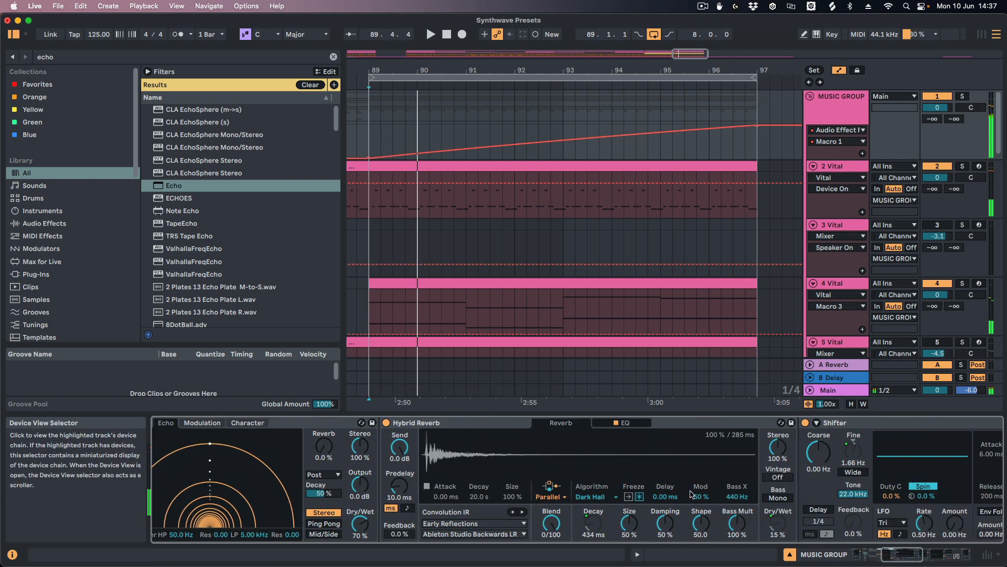
{"action": "left_click", "coordinate": [387, 423]}
{"action": "left_click", "coordinate": [806, 422]}
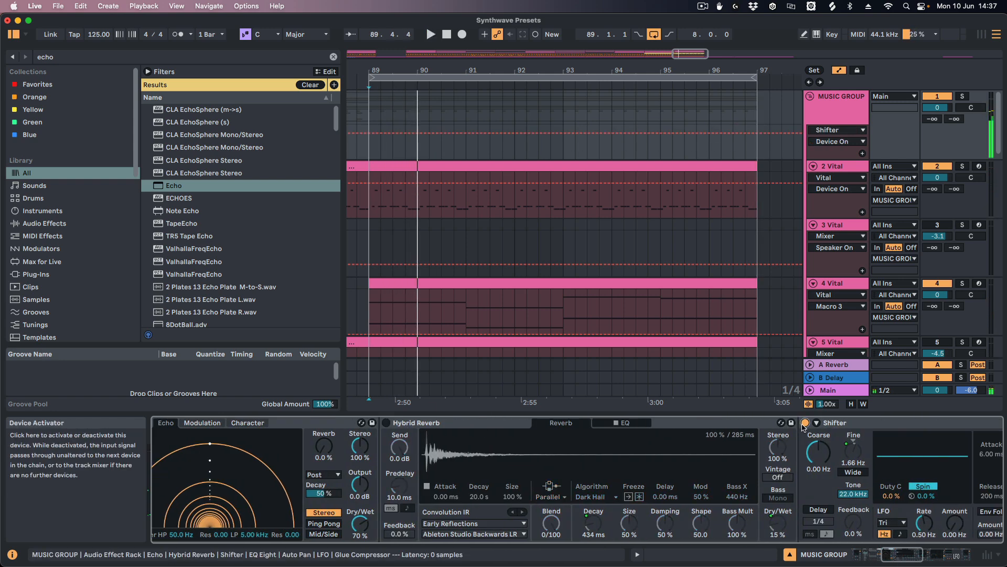
{"action": "mouse_move", "coordinate": [902, 555]}
{"action": "left_mouse_down"}
{"action": "mouse_move", "coordinate": [936, 560]}
{"action": "mouse_move", "coordinate": [894, 559]}
{"action": "left_mouse_up"}
{"action": "left_click", "coordinate": [516, 423]}
{"action": "key", "text": "space"}
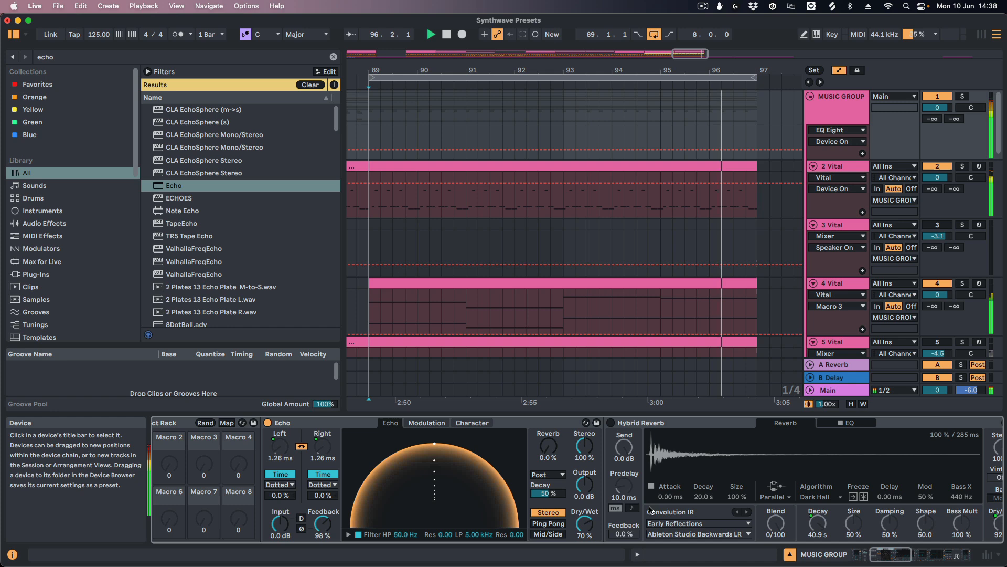
{"action": "key", "text": "space"}
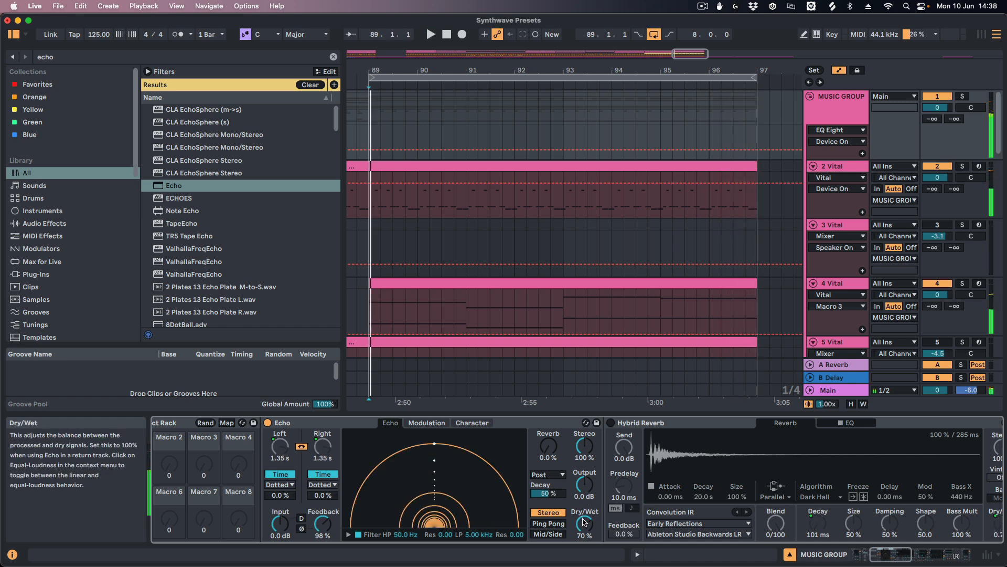
Step: Turn Echo off and map its Dry/Wet to Macro 1
{"action": "left_click", "coordinate": [268, 423]}
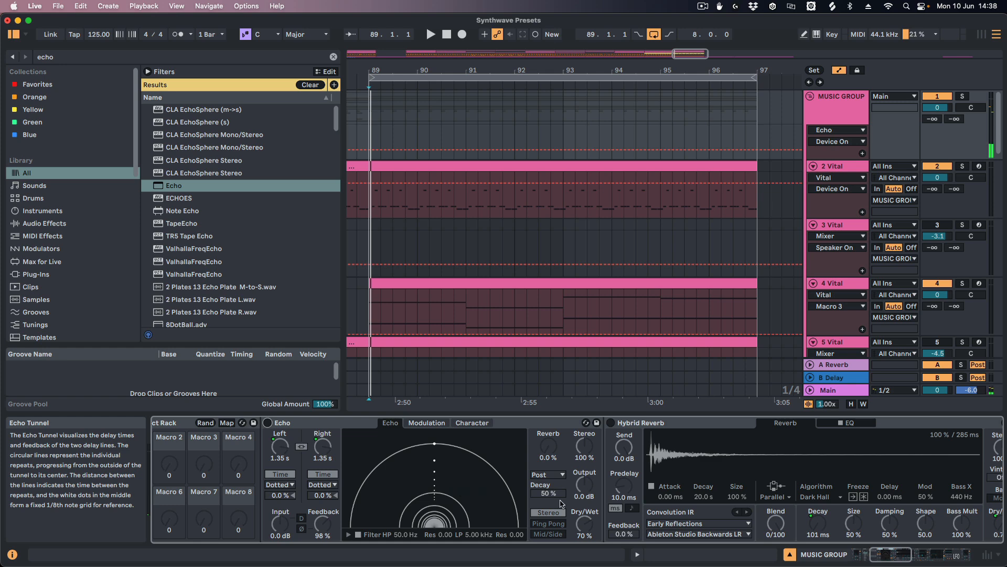
{"action": "left_click", "coordinate": [881, 555]}
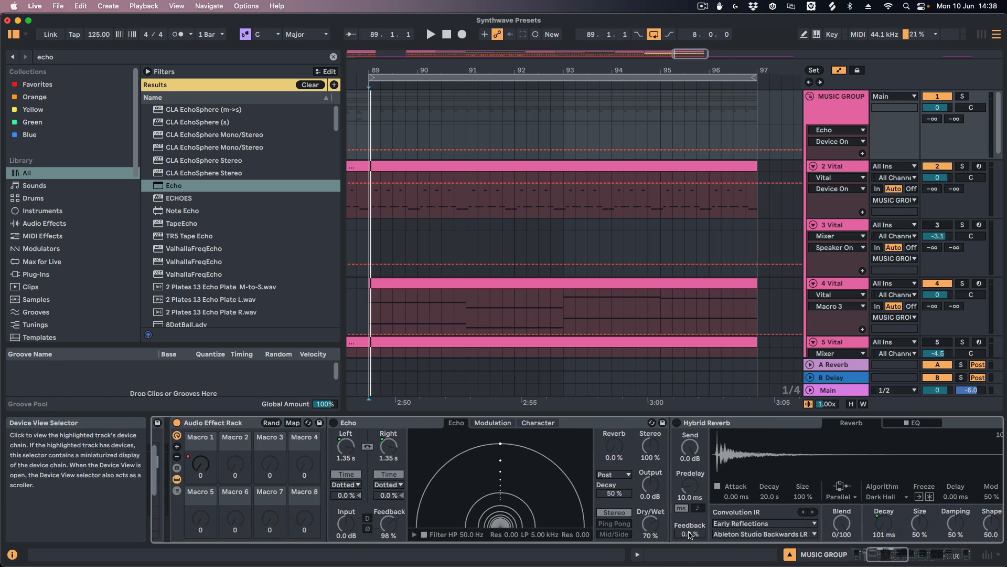
{"action": "right_click", "coordinate": [650, 528]}
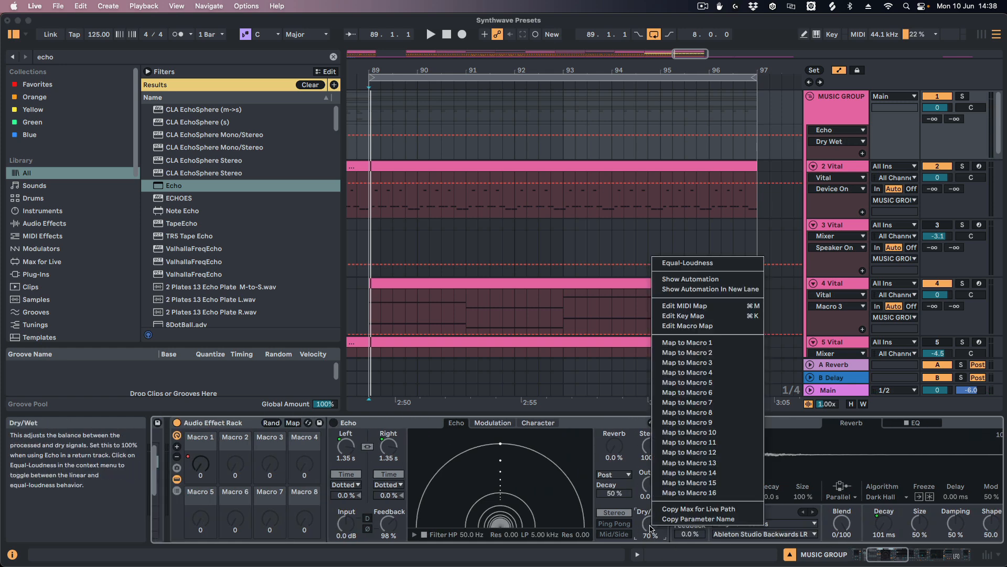
{"action": "left_click", "coordinate": [675, 343]}
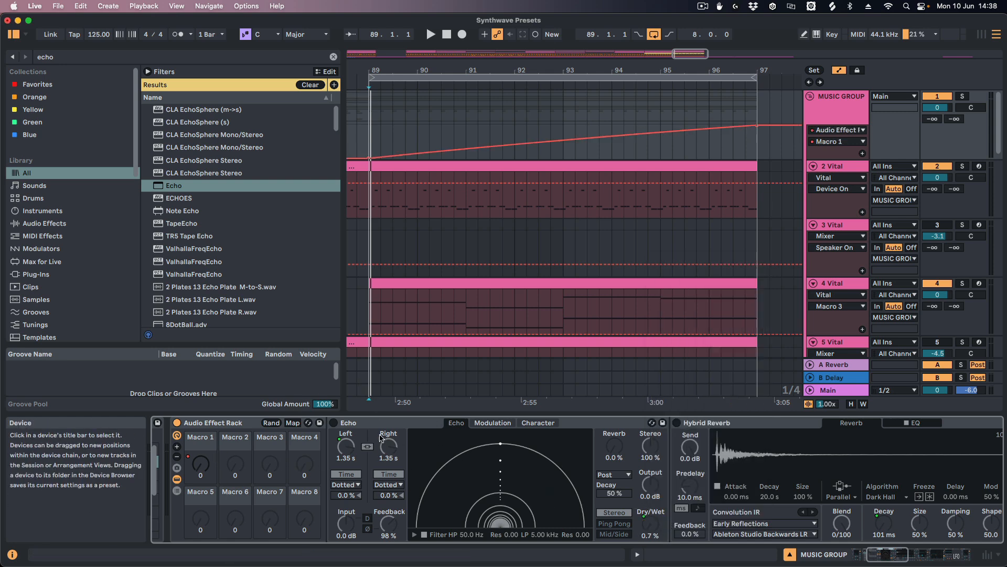
Step: Turn Echo back on and play the build-up, toggling the device to compare the sound
{"action": "left_click", "coordinate": [365, 426]}
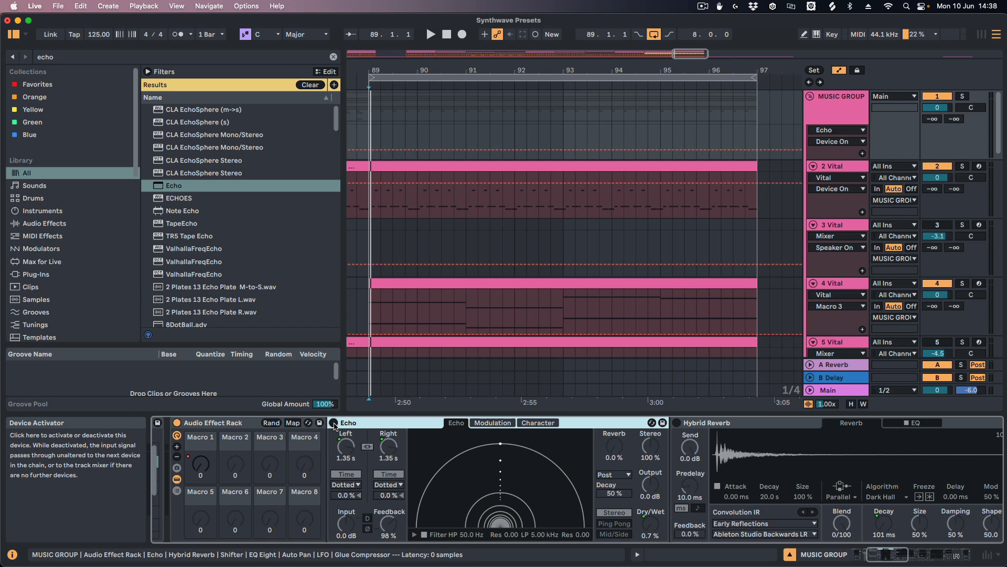
{"action": "key", "text": "space"}
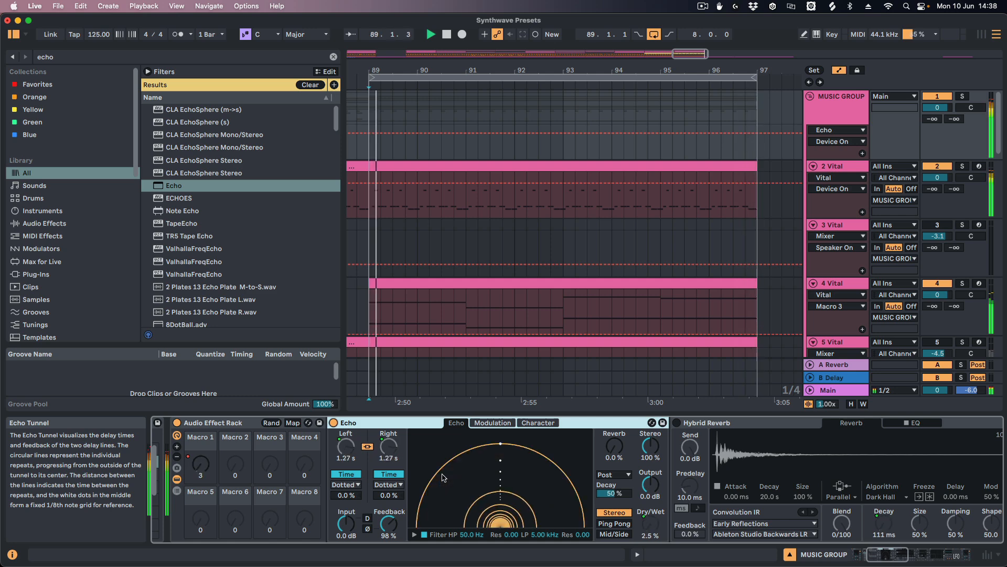
{"action": "left_click", "coordinate": [334, 423]}
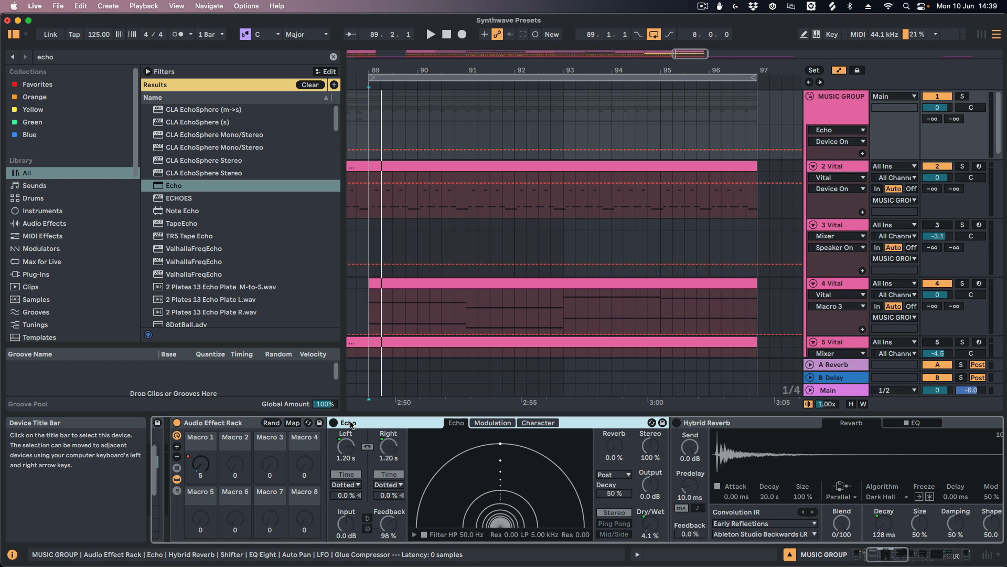
{"action": "left_click", "coordinate": [334, 422]}
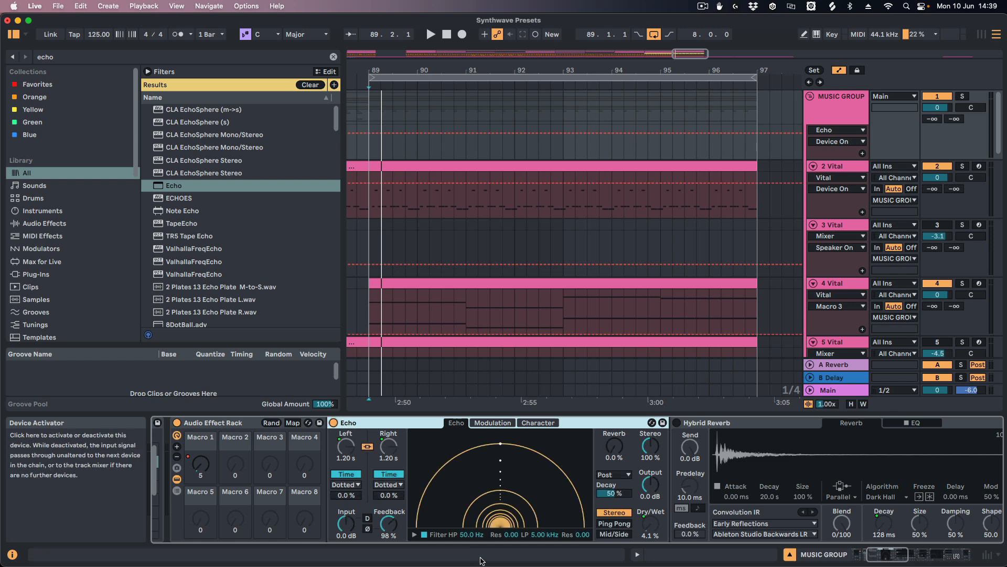
Step: Map both Echo filter frequencies, high-pass and low-pass, to Macro 1
{"action": "right_click", "coordinate": [463, 536]}
{"action": "left_click", "coordinate": [505, 351]}
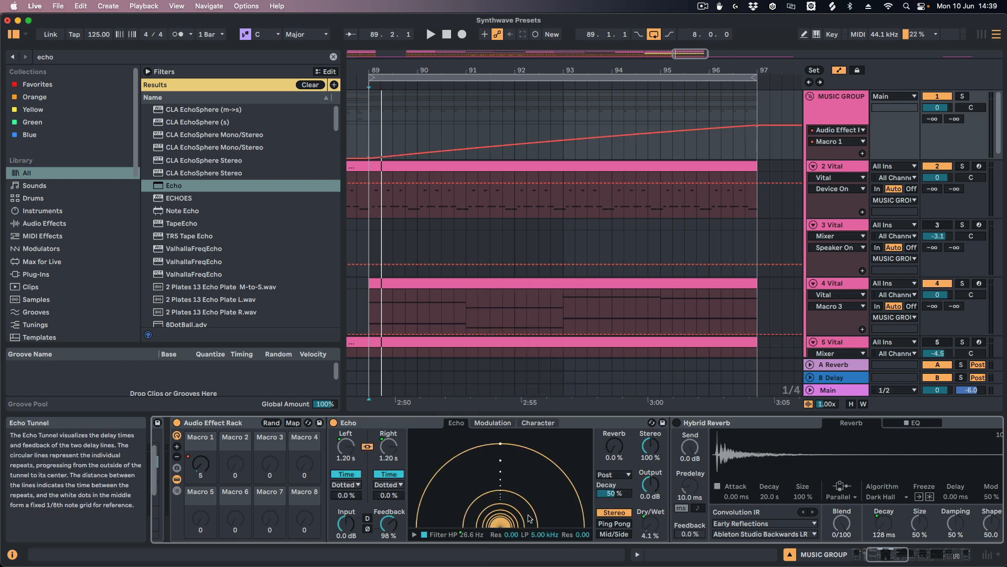
{"action": "right_click", "coordinate": [533, 536]}
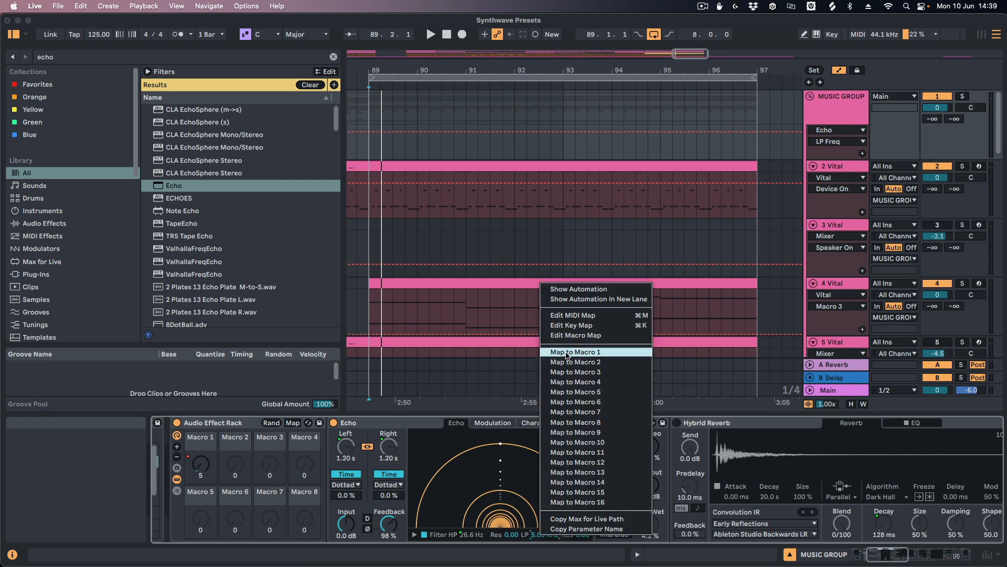
{"action": "left_click", "coordinate": [561, 352]}
Step: Limit Echo's high-pass mapping to a 2.44 kHz maximum and raise the low-pass mapping's minimum to 4.92 kHz
{"action": "left_click", "coordinate": [293, 423]}
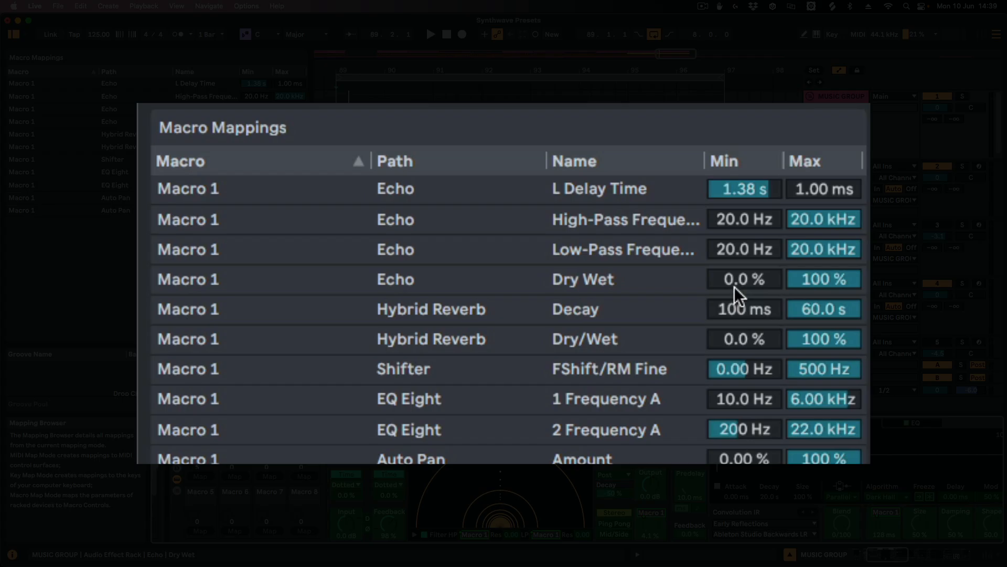
{"action": "left_click", "coordinate": [203, 98]}
{"action": "left_click", "coordinate": [203, 107]}
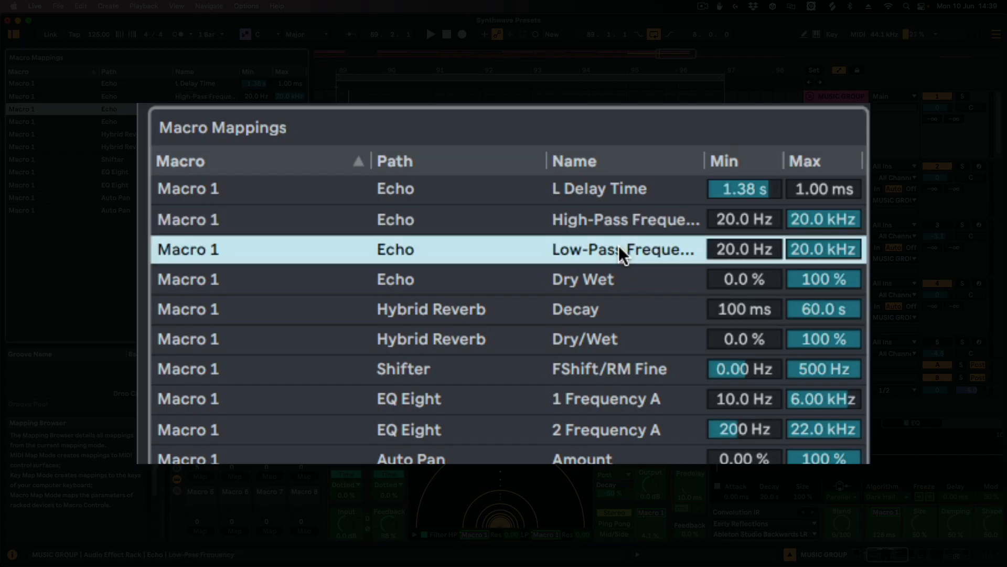
{"action": "left_click", "coordinate": [203, 96]}
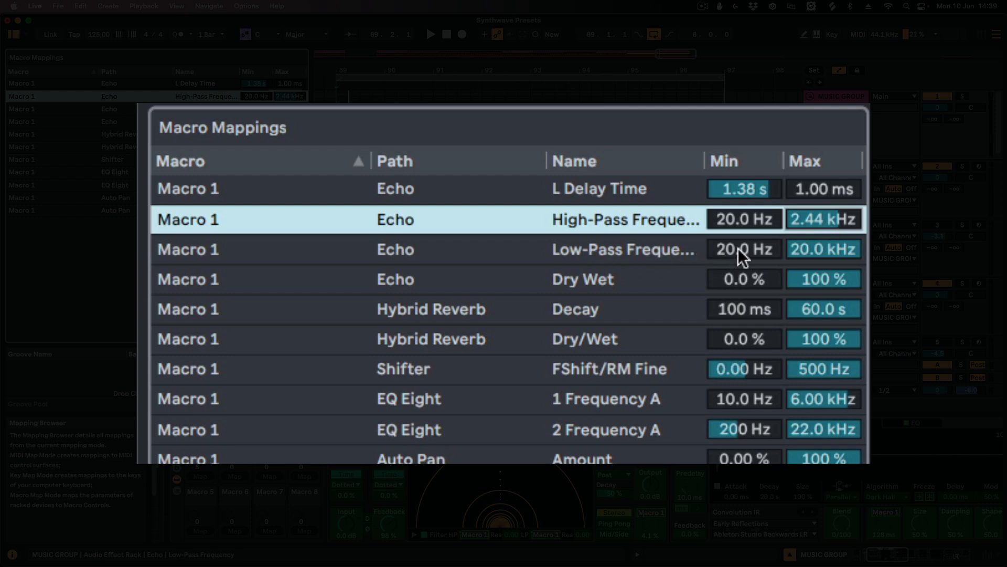
{"action": "left_click_drag", "start_coordinate": [738, 248], "coordinate": [738, 223]}
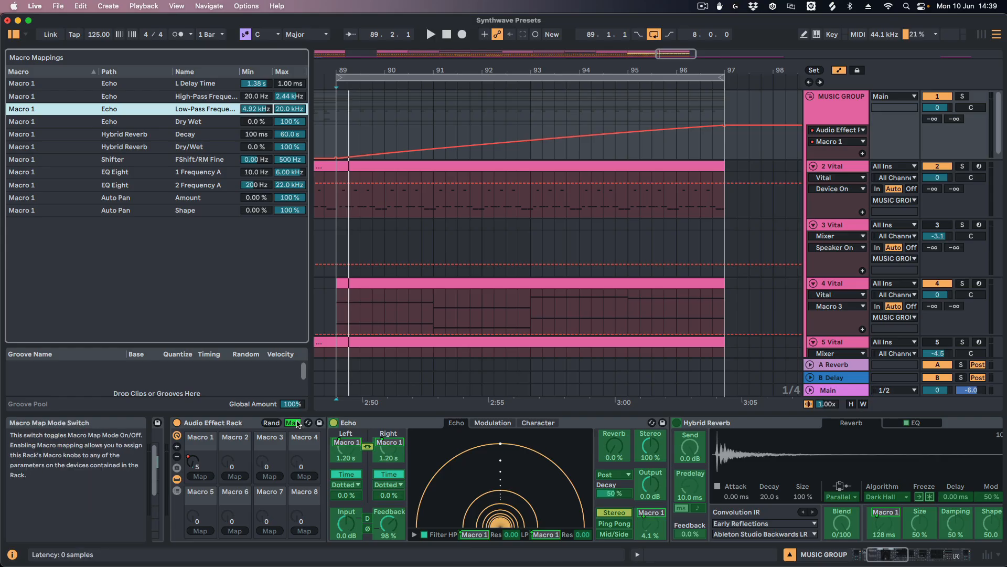
{"action": "left_click", "coordinate": [293, 422]}
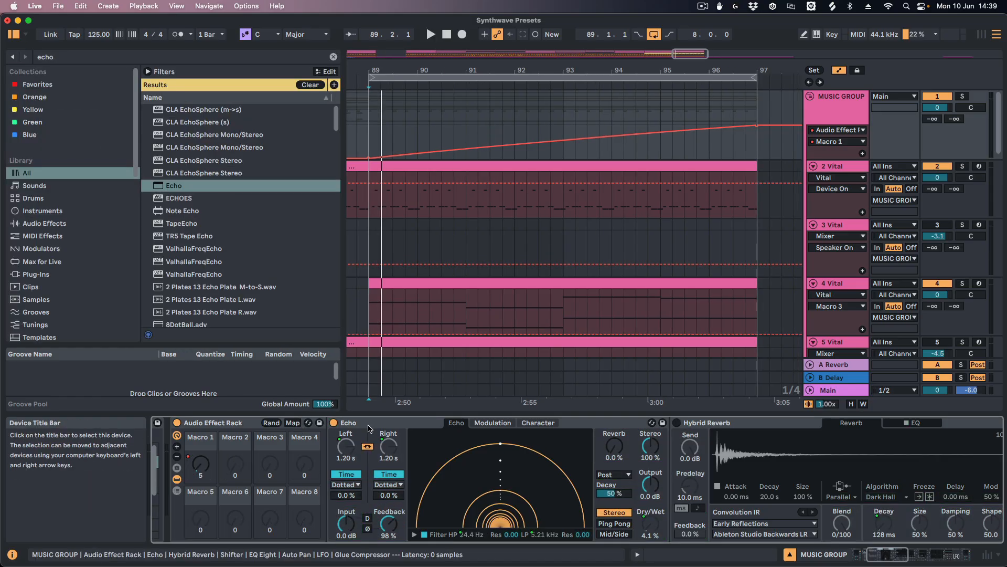
Step: Turn Hybrid Reverb, Shifter and EQ Eight back on and play the build-up to watch the whole chain respond to the automation
{"action": "key", "text": "space"}
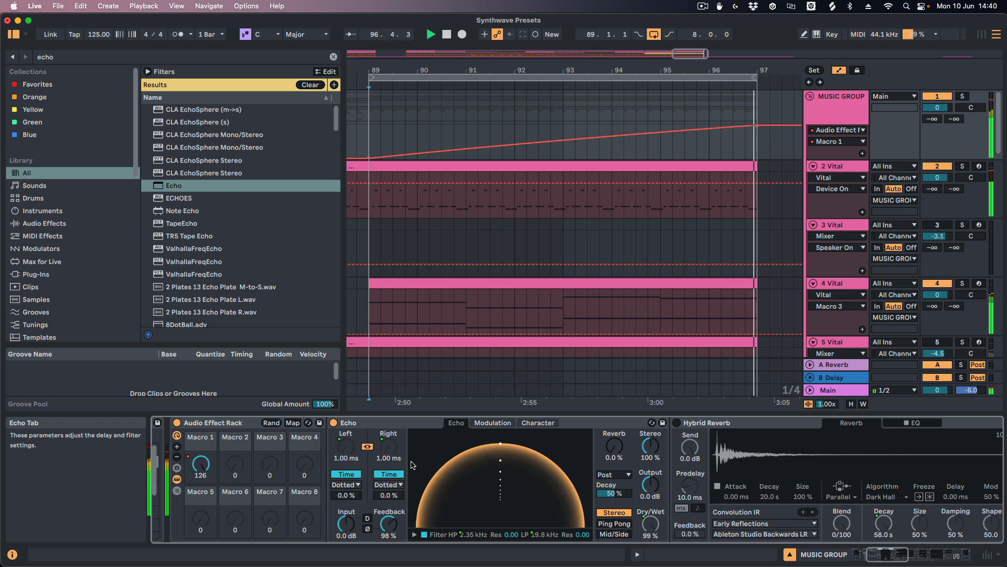
{"action": "left_click", "coordinate": [677, 423]}
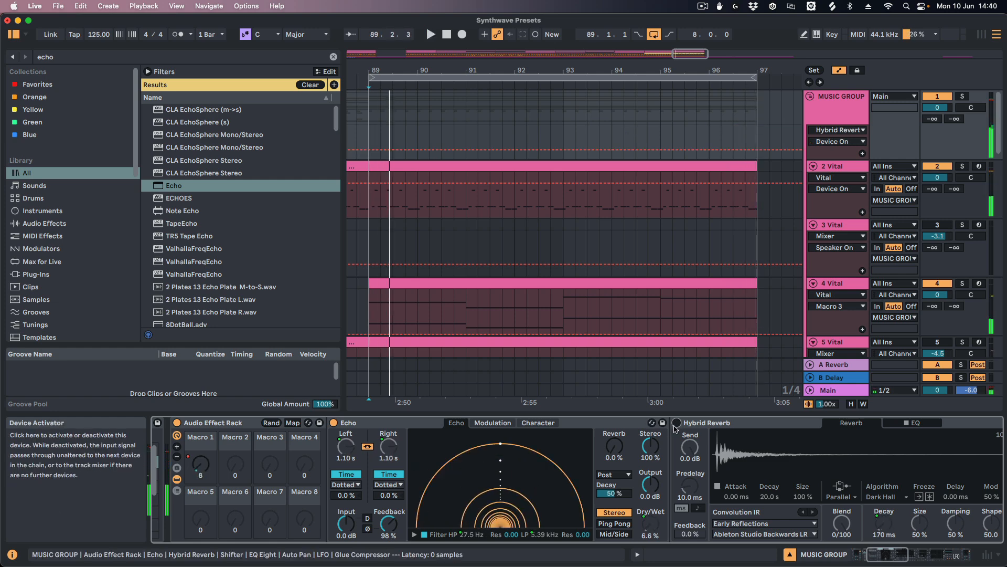
{"action": "left_click_drag", "start_coordinate": [883, 556], "coordinate": [914, 556]}
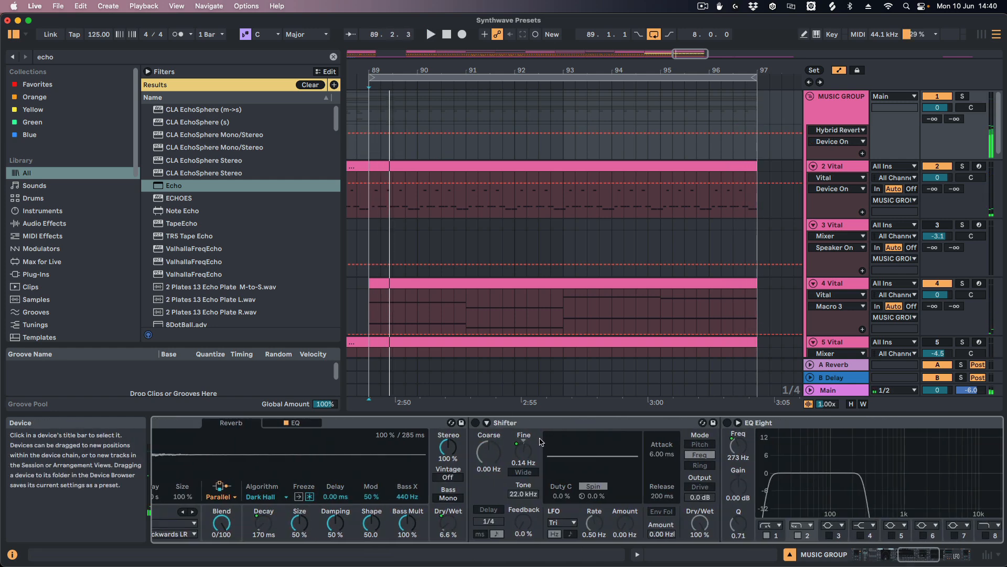
{"action": "left_click", "coordinate": [475, 423]}
{"action": "left_click", "coordinate": [727, 422]}
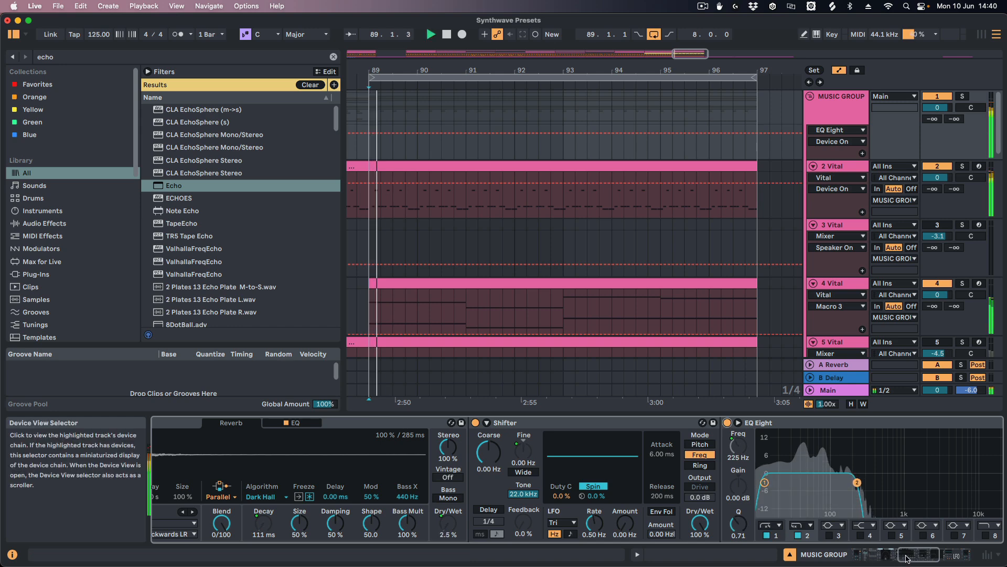
{"action": "left_click_drag", "start_coordinate": [906, 558], "coordinate": [911, 558]}
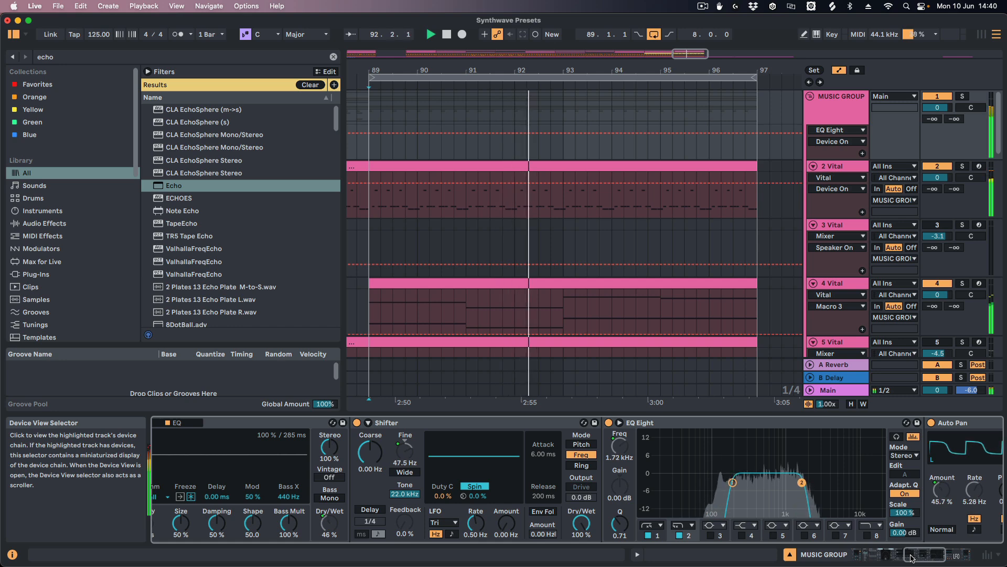
{"action": "left_click_drag", "start_coordinate": [911, 558], "coordinate": [911, 558]}
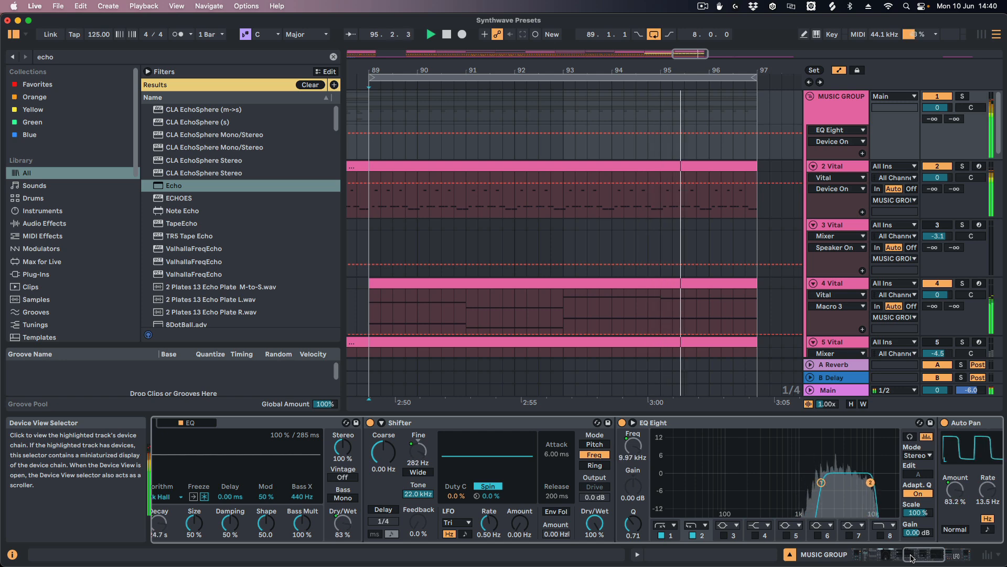
{"action": "left_click_drag", "start_coordinate": [911, 557], "coordinate": [868, 560]}
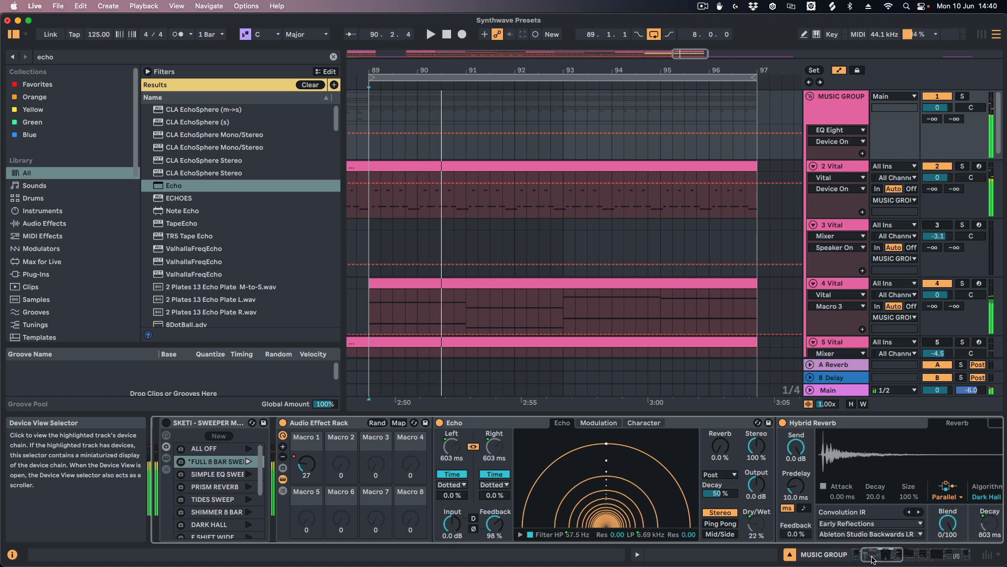
Step: Reduce the visible macro controls of the Audio Effect Rack to Macro 1 only
{"action": "left_click", "coordinate": [221, 241]}
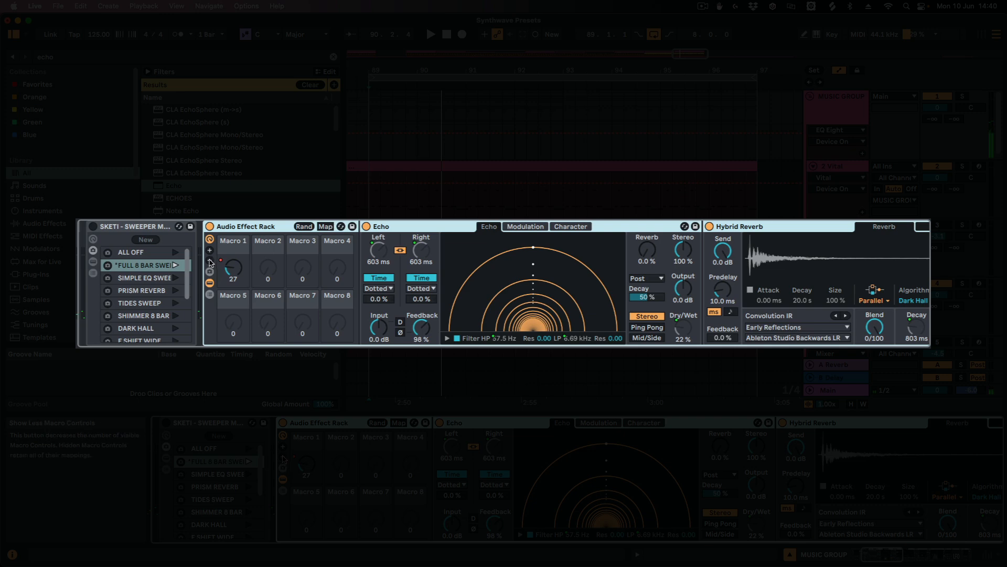
{"action": "left_click", "coordinate": [210, 262]}
{"action": "left_click", "coordinate": [210, 261]}
{"action": "left_click", "coordinate": [210, 261]}
{"action": "left_click", "coordinate": [210, 262]}
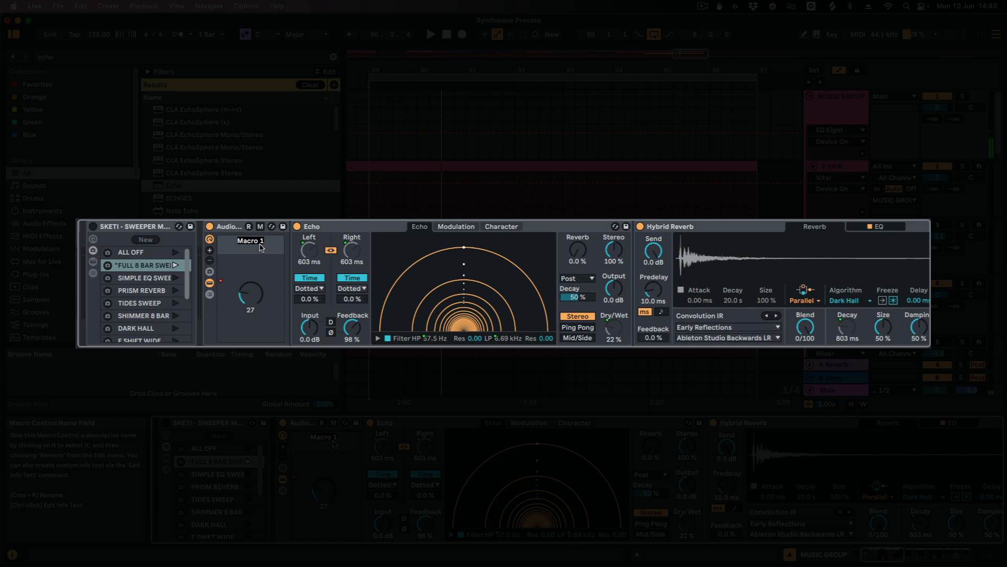
Step: Rename Macro 1 as FX AMOUNT and play the build-up
{"action": "type", "text": "FX"}
{"action": "type", "text": "AMOUNT"}
{"action": "key", "text": "Return"}
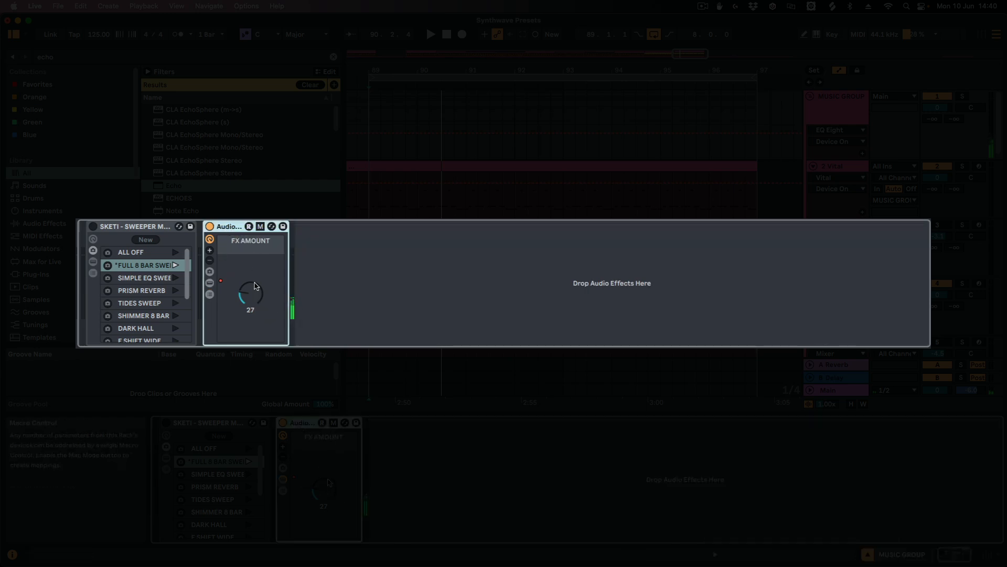
{"action": "key", "text": "space"}
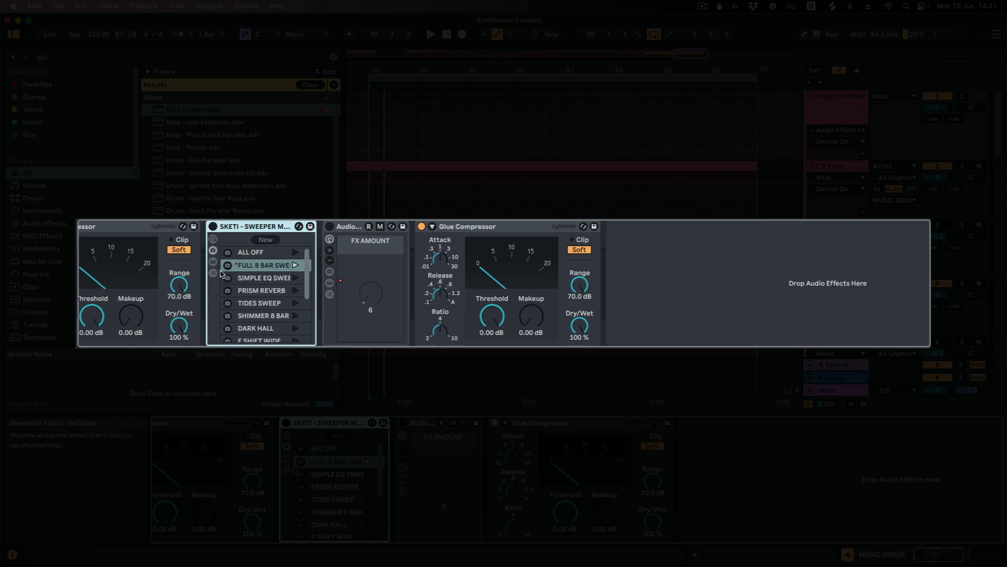
Step: Turn on the SKETI - SWEEPER MULTI FX rack and show its devices and macro controls
{"action": "left_click", "coordinate": [213, 262]}
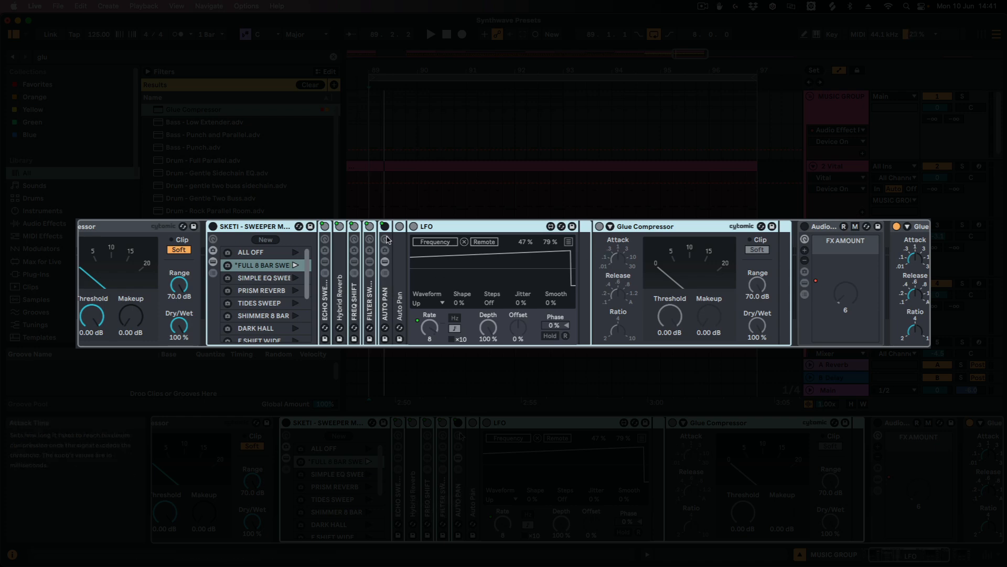
{"action": "left_click", "coordinate": [213, 272]}
{"action": "left_click", "coordinate": [214, 272]}
{"action": "left_click", "coordinate": [213, 261]}
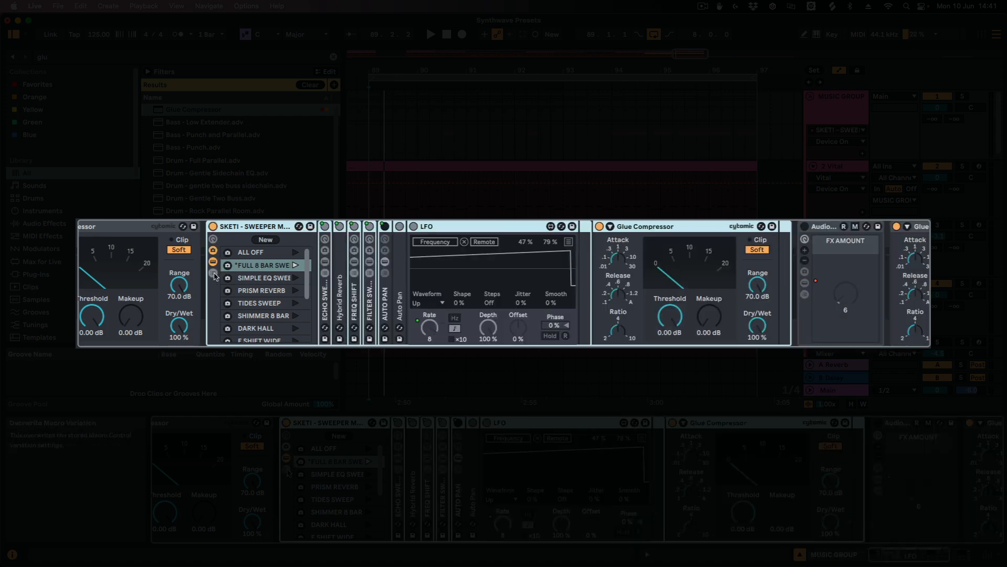
{"action": "left_click", "coordinate": [213, 240]}
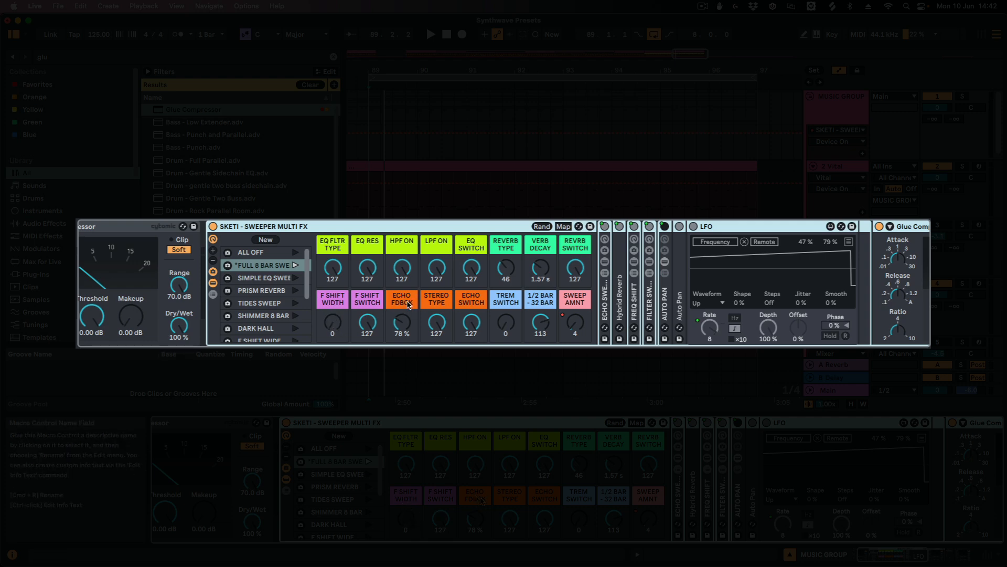
Step: Play the build-up with the ALL OFF macro variation, and compare it with the full 8 bar sweep variation
{"action": "left_click", "coordinate": [295, 253]}
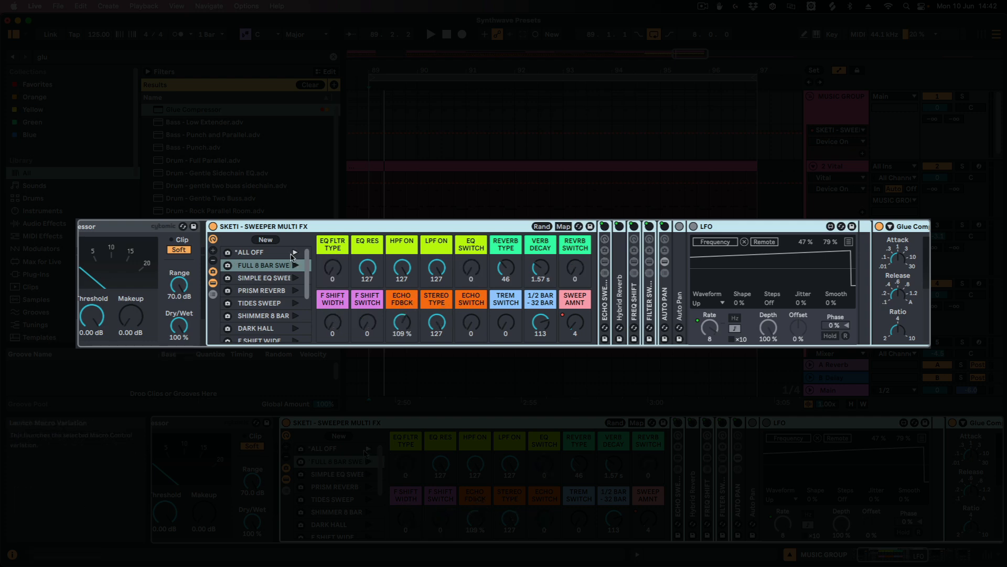
{"action": "key", "text": "space"}
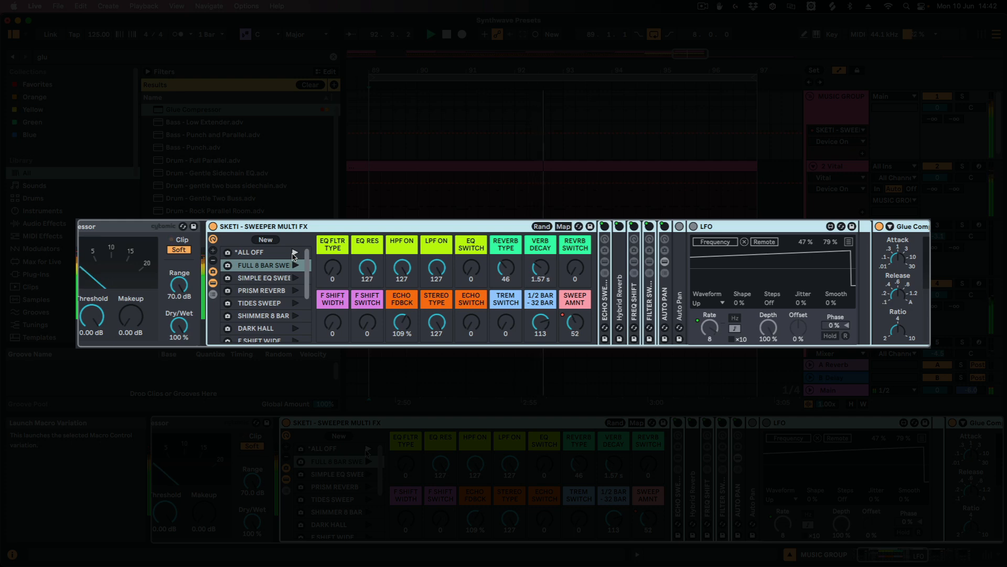
{"action": "key", "text": "space"}
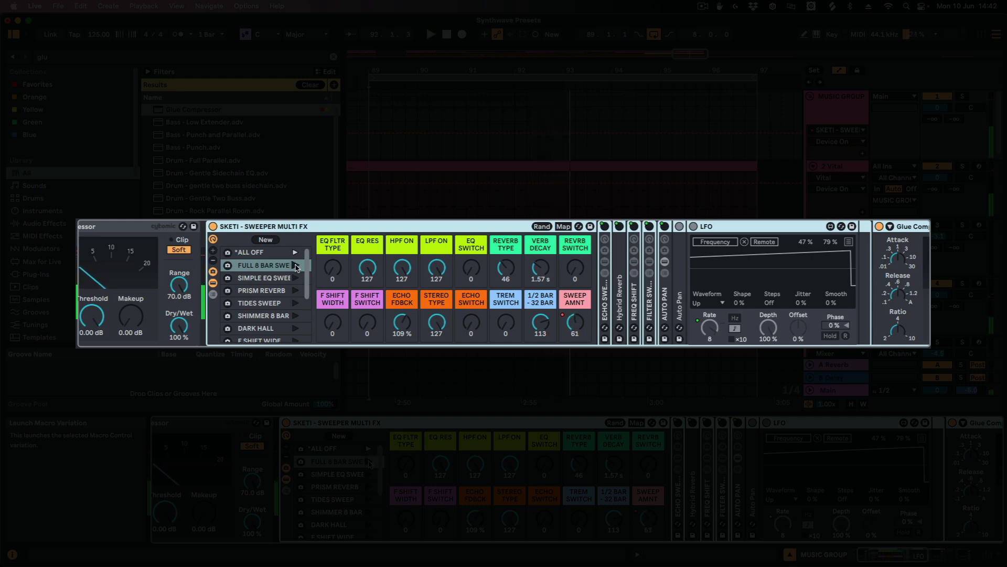
{"action": "left_click", "coordinate": [295, 265]}
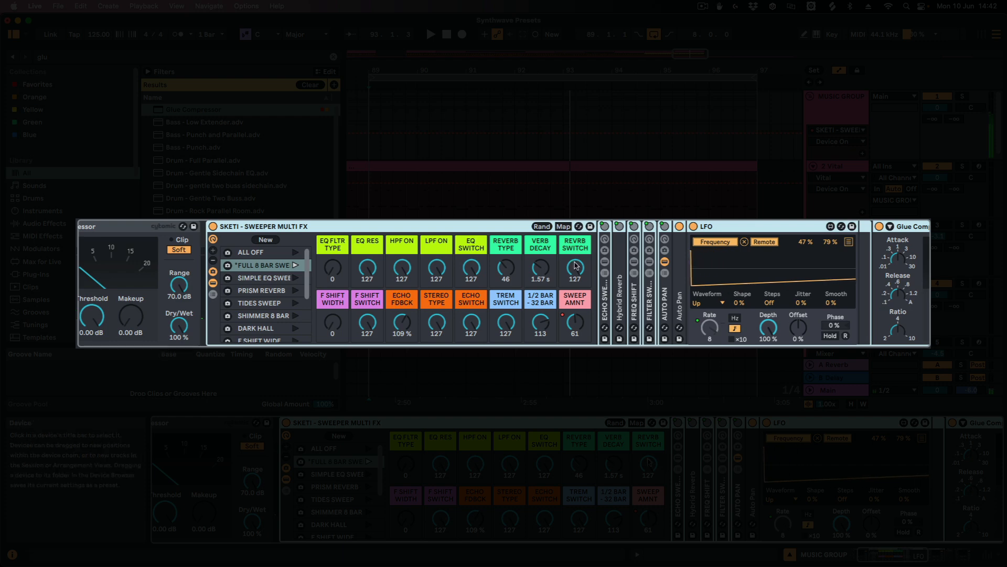
{"action": "key", "text": "space"}
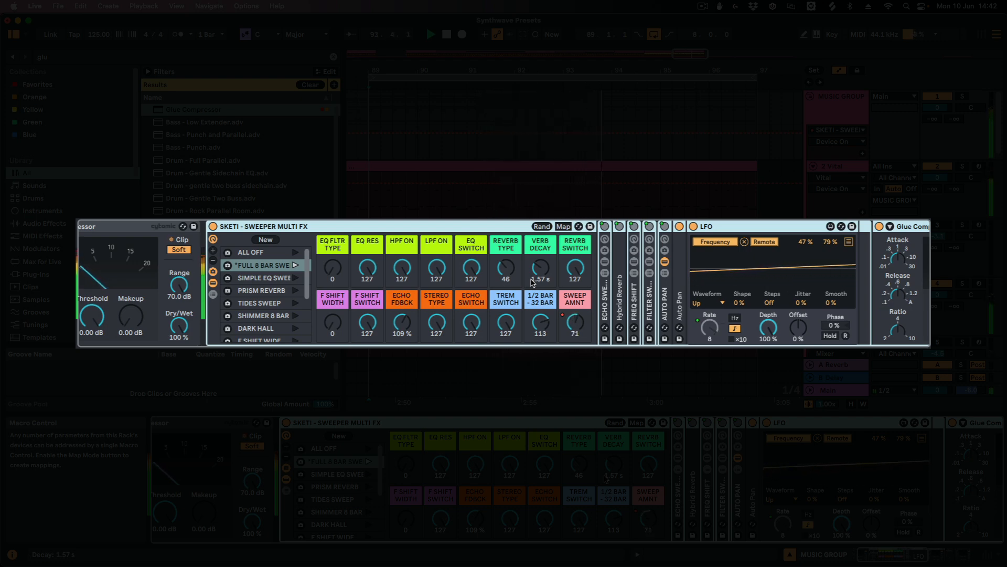
Step: Launch the simple EQ sweep variation during playback and look through the rack's remaining variations
{"action": "left_click", "coordinate": [294, 278]}
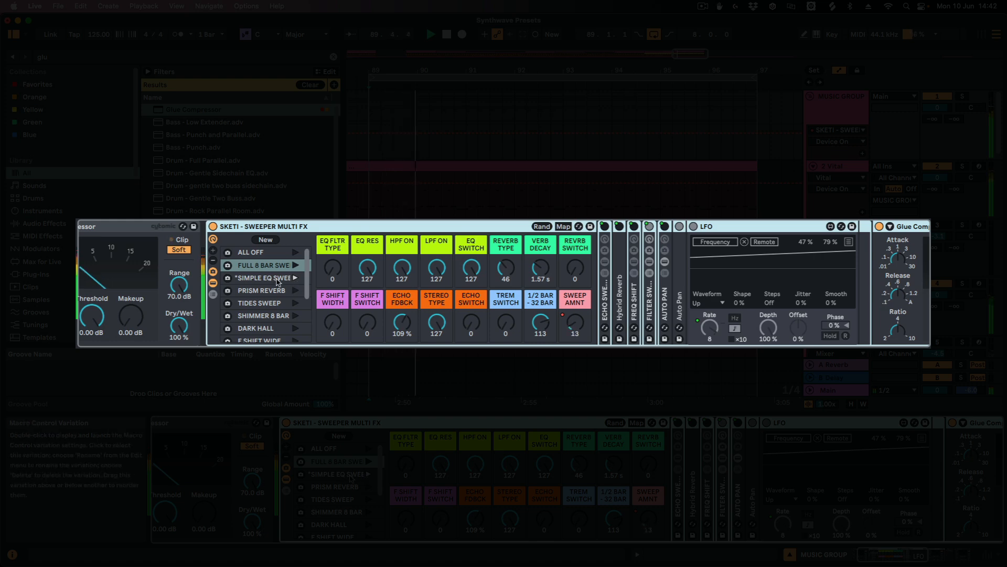
{"action": "scroll", "coordinate": [289, 293], "scroll_direction": "down", "scroll_amount": 2}
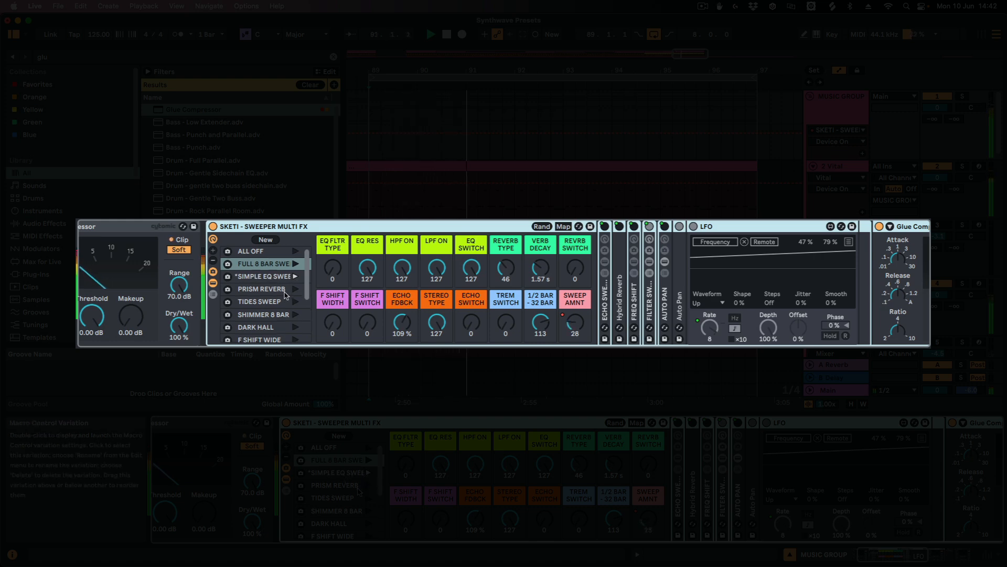
{"action": "scroll", "coordinate": [285, 295], "scroll_direction": "down", "scroll_amount": 2}
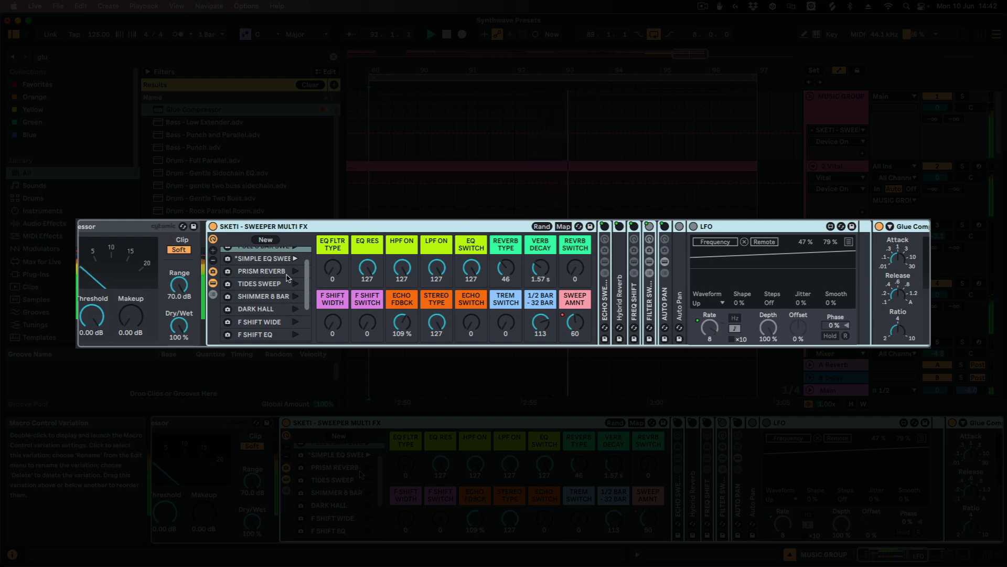
Step: Audition the PRISM REVERB and TIDES SWEEP macro variations on the build-up
{"action": "left_click", "coordinate": [295, 273]}
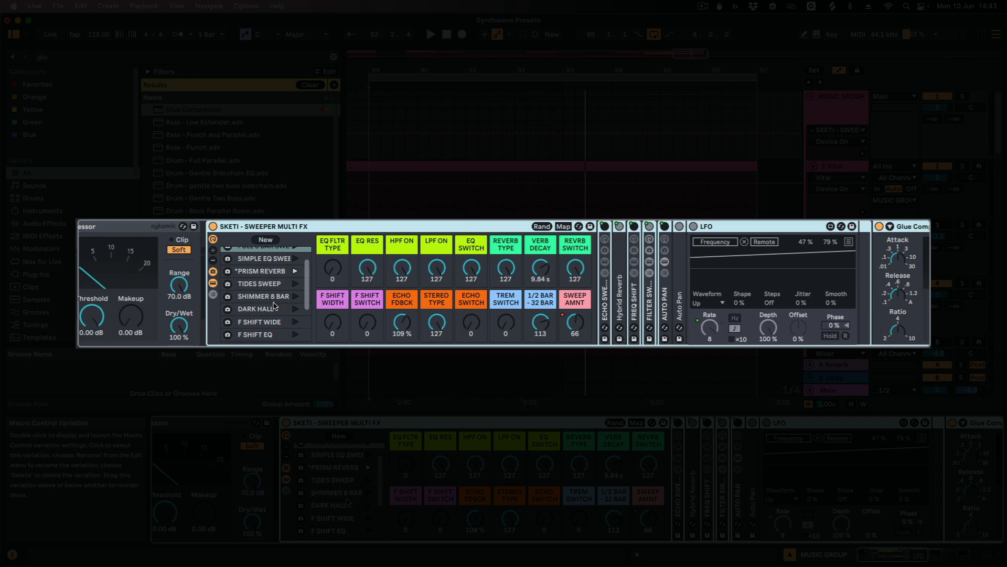
{"action": "key", "text": "space"}
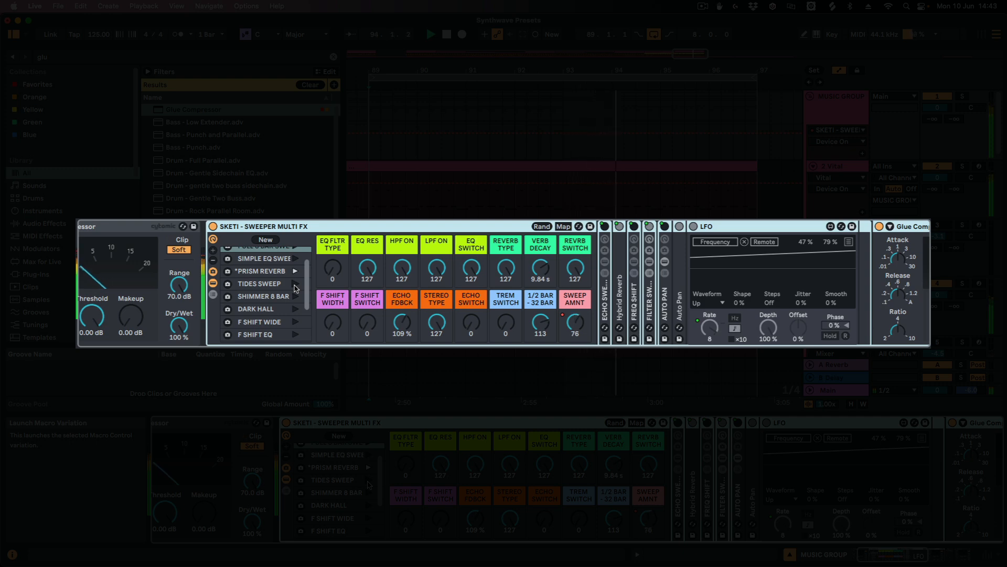
{"action": "left_click", "coordinate": [295, 285]}
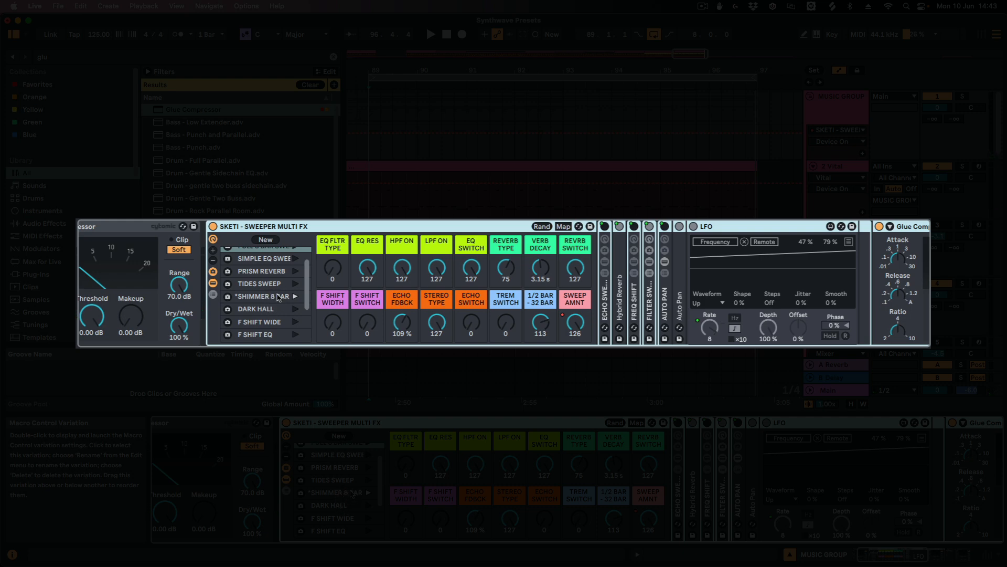
Step: Audition the F SHIFT WIDE and F SHIFT EQ macro variations on the build-up
{"action": "scroll", "coordinate": [279, 298], "scroll_direction": "down", "scroll_amount": 1}
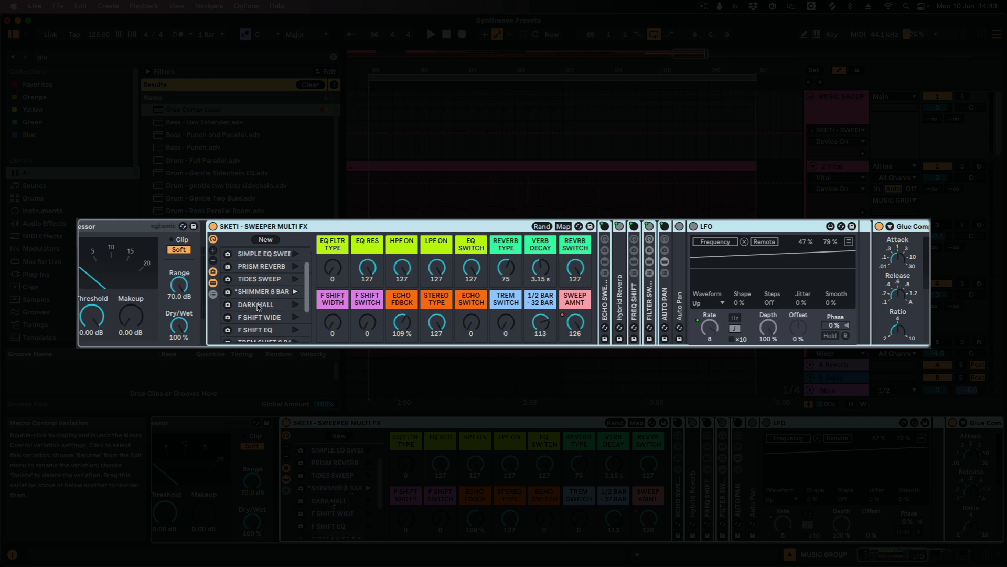
{"action": "scroll", "coordinate": [267, 311], "scroll_direction": "down", "scroll_amount": 3}
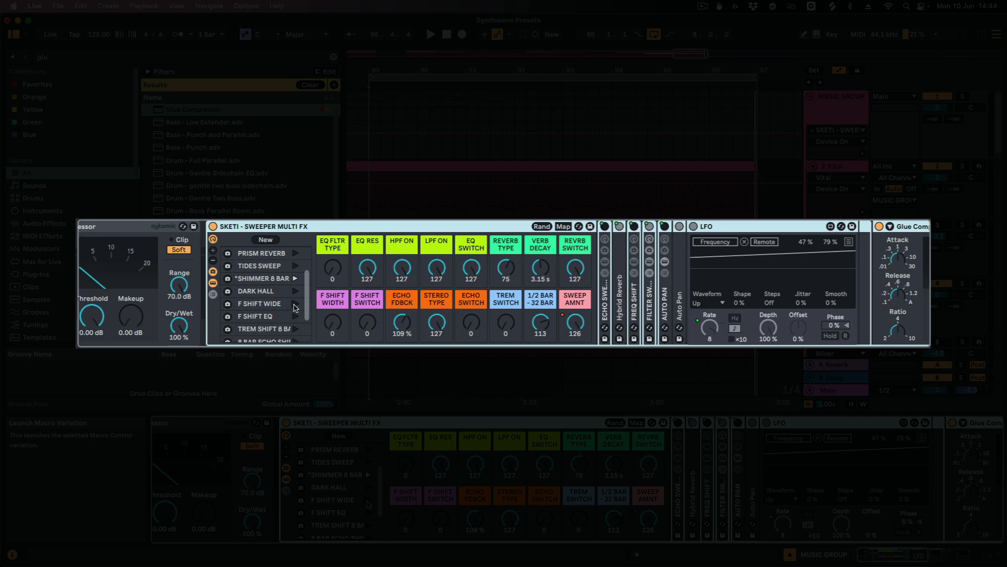
{"action": "left_click", "coordinate": [296, 307]}
{"action": "key", "text": "space"}
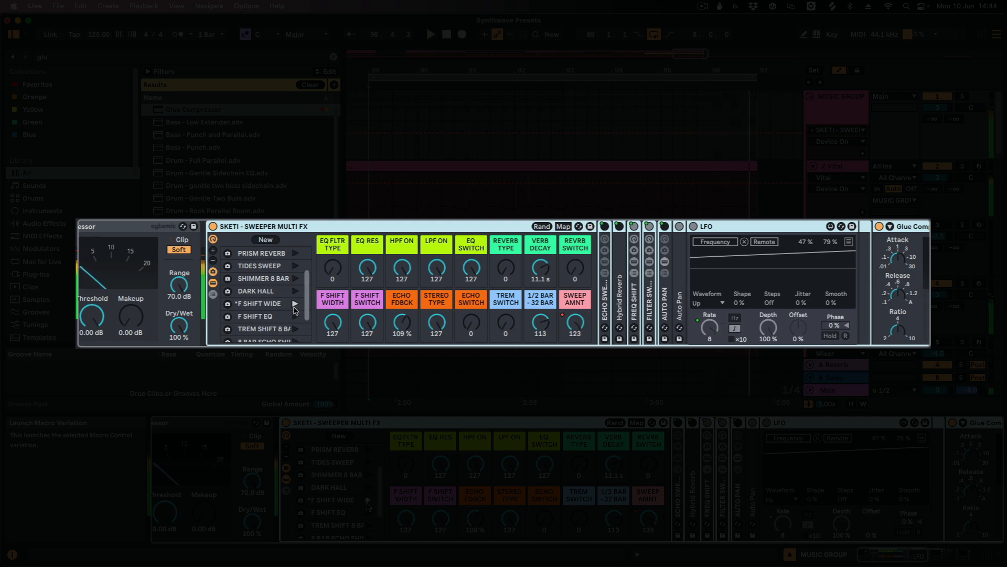
{"action": "left_click", "coordinate": [295, 316]}
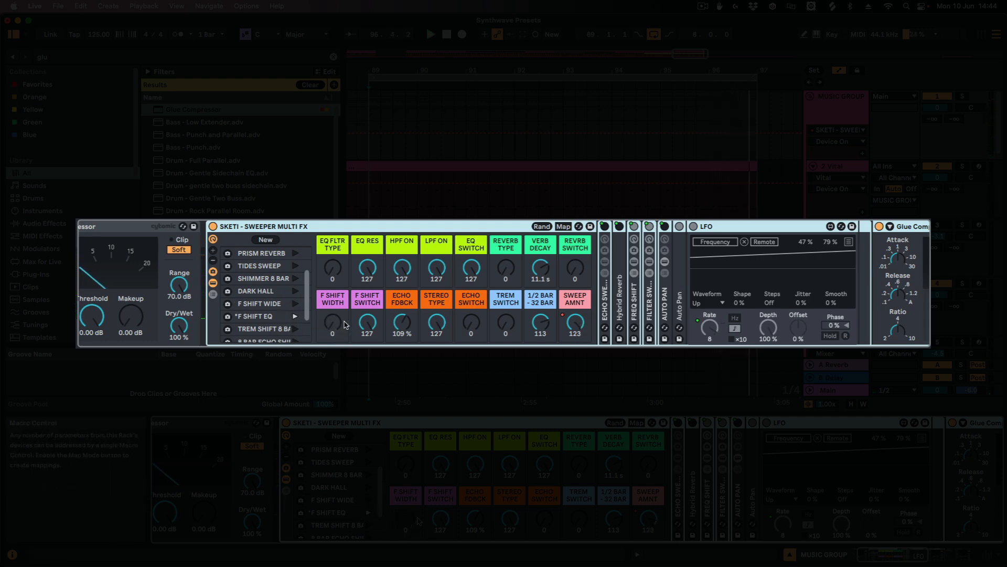
{"action": "key", "text": "space"}
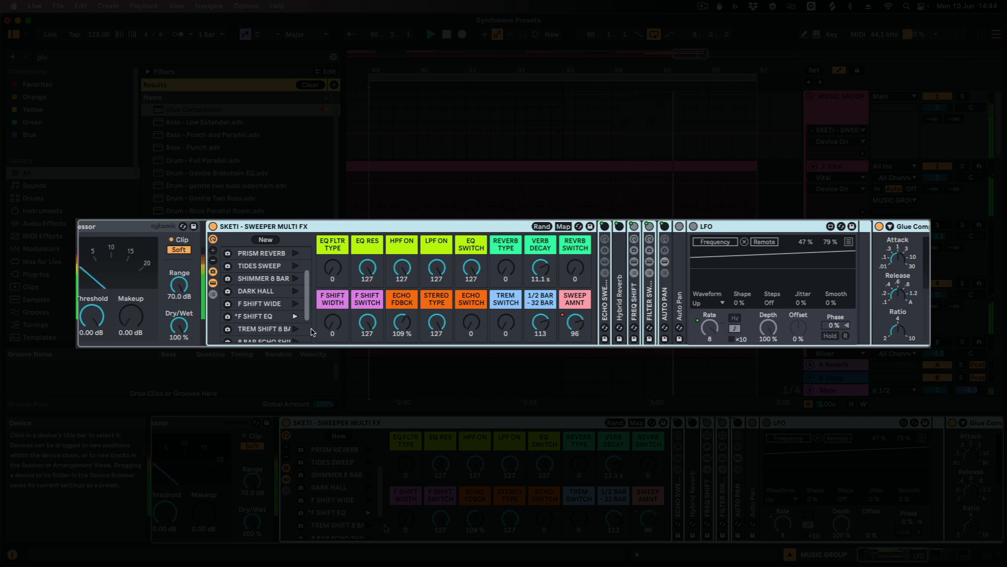
Step: Launch the 8 BAR ECHO macro variation and play the build-up, and switch the SWEEPER MULTI FX rack on during playback
{"action": "scroll", "coordinate": [289, 330], "scroll_direction": "down", "scroll_amount": 1}
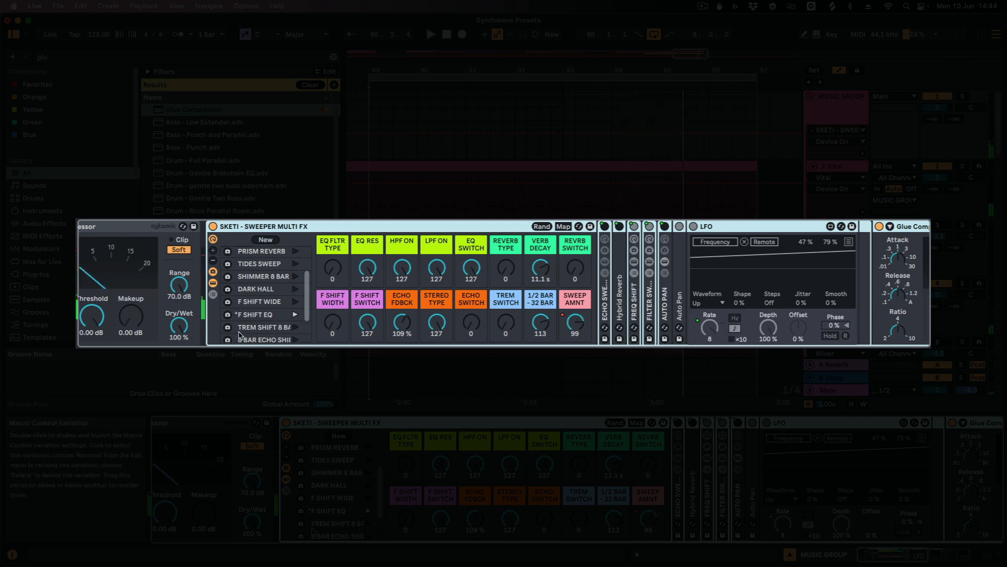
{"action": "scroll", "coordinate": [247, 328], "scroll_direction": "down", "scroll_amount": 1}
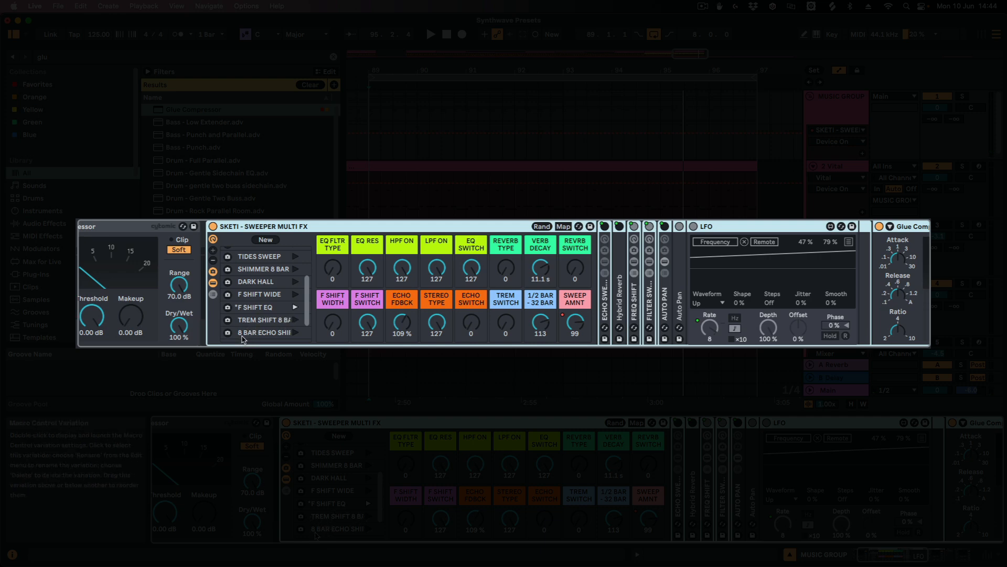
{"action": "left_click", "coordinate": [297, 332]}
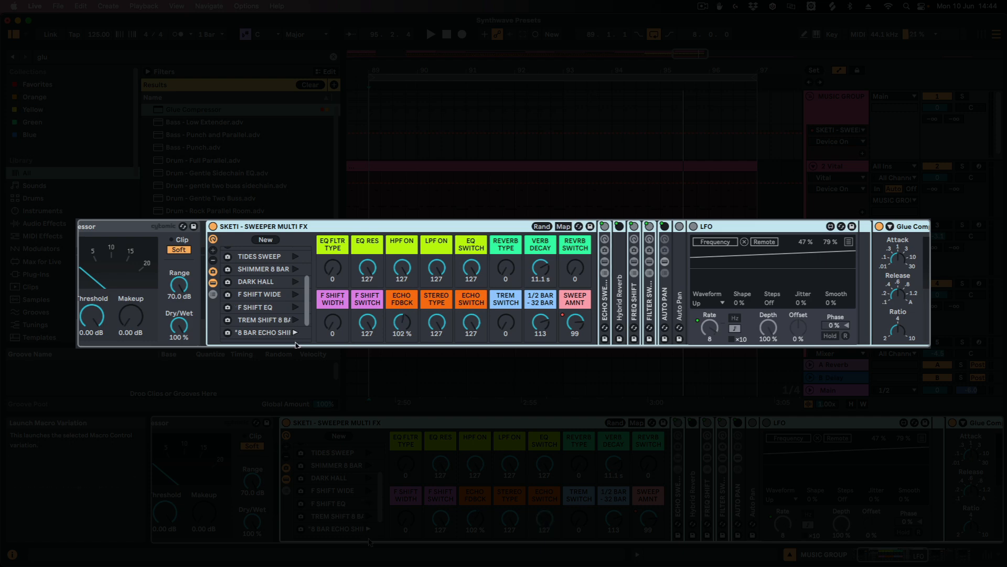
{"action": "key", "text": "space"}
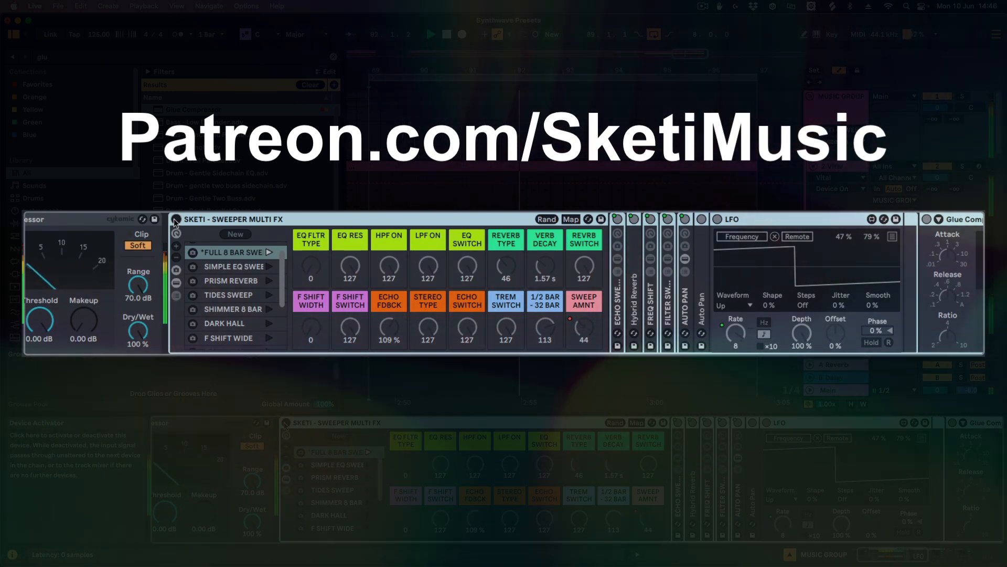
{"action": "left_click", "coordinate": [175, 220]}
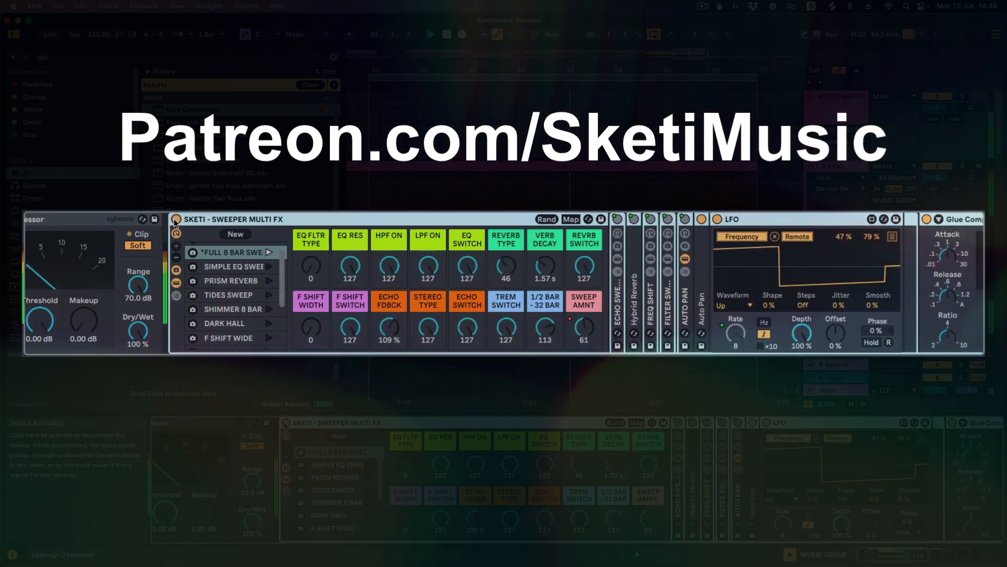